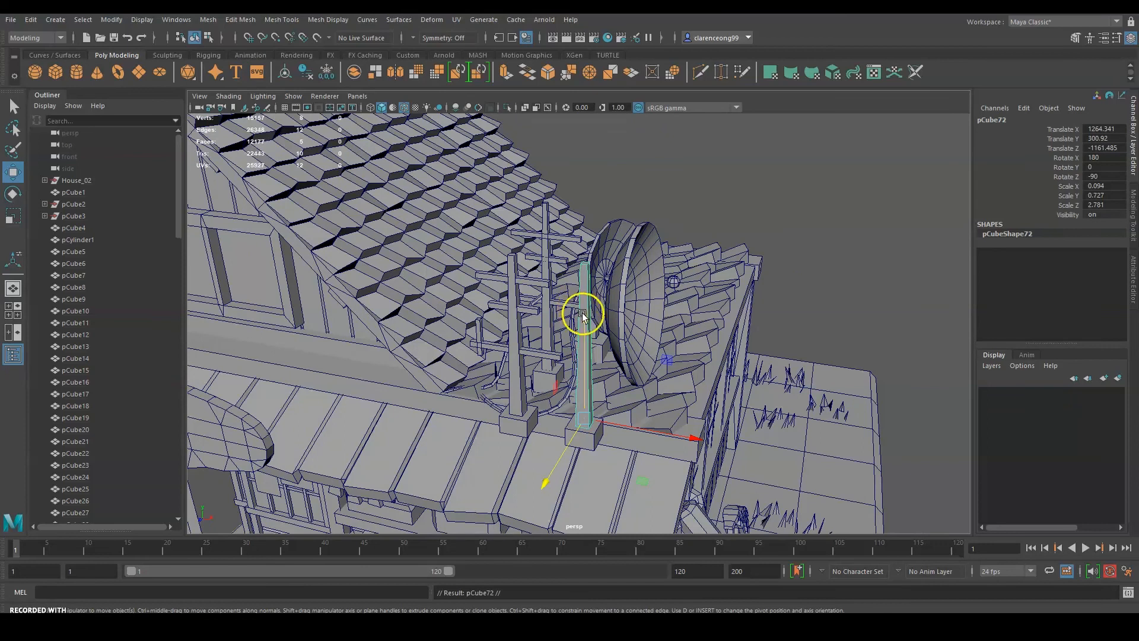
Step: Position the duplicated beam at the centre of the front satellite dish and rotate it to -175 on Z
{"action": "mouse_move", "coordinate": [633, 348]}
{"action": "left_mouse_down"}
{"action": "mouse_move", "coordinate": [702, 353]}
{"action": "mouse_move", "coordinate": [644, 340]}
{"action": "left_mouse_up"}
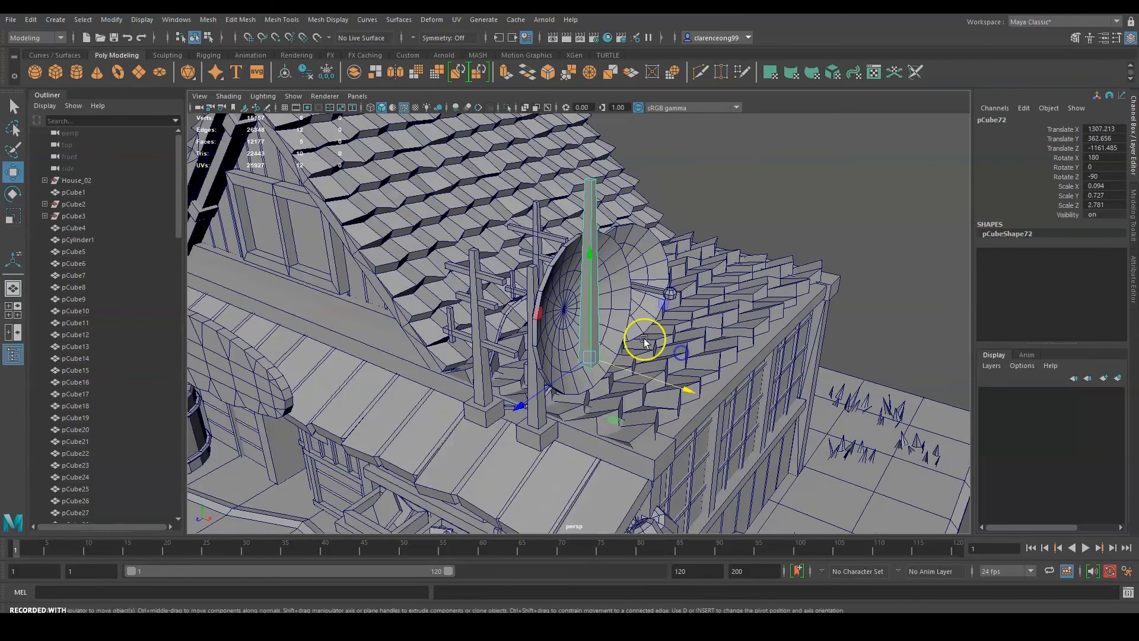
{"action": "key", "text": "e"}
{"action": "left_click_drag", "start_coordinate": [633, 292], "coordinate": [747, 302]}
{"action": "key", "text": "w"}
{"action": "left_click_drag", "start_coordinate": [601, 261], "coordinate": [609, 316]}
{"action": "left_click_drag", "start_coordinate": [544, 343], "coordinate": [489, 331]}
{"action": "right_click_drag", "start_coordinate": [489, 331], "coordinate": [515, 326], "text": "alt"}
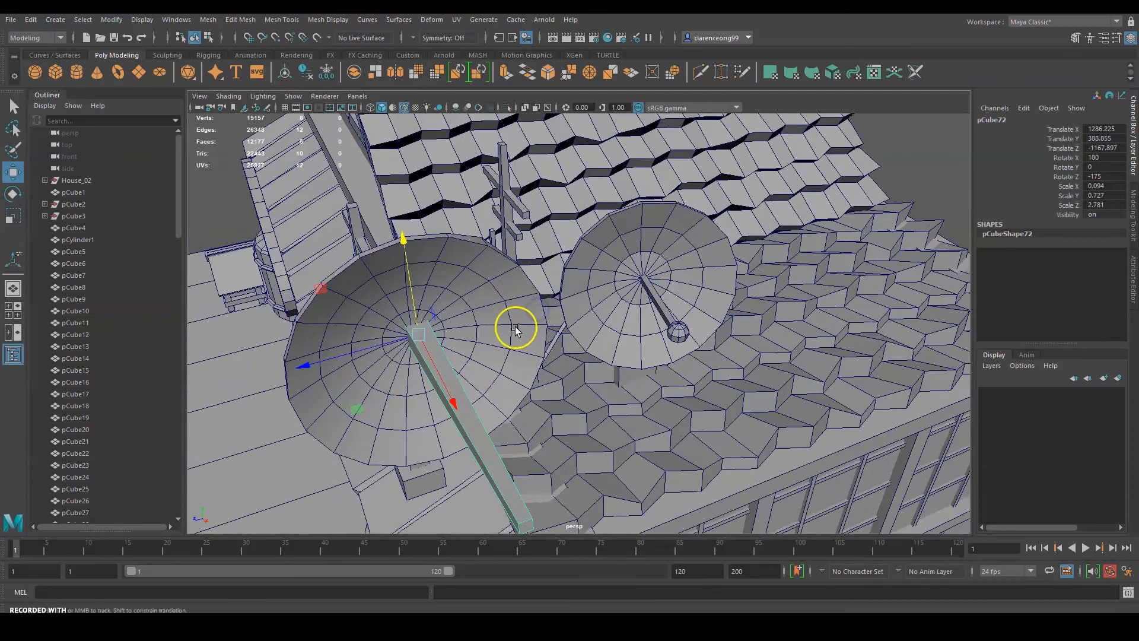
{"action": "middle_click_drag", "start_coordinate": [515, 327], "coordinate": [556, 312], "text": "alt"}
{"action": "left_click_drag", "start_coordinate": [432, 323], "coordinate": [433, 325]}
Step: Scale down the selected vertices of the beam at the dish centre to make it thinner
{"action": "right_click_drag", "start_coordinate": [488, 329], "coordinate": [443, 304]}
{"action": "left_click_drag", "start_coordinate": [509, 246], "coordinate": [391, 398]}
{"action": "key", "text": "e"}
{"action": "key", "text": "r"}
{"action": "left_click_drag", "start_coordinate": [472, 307], "coordinate": [466, 311]}
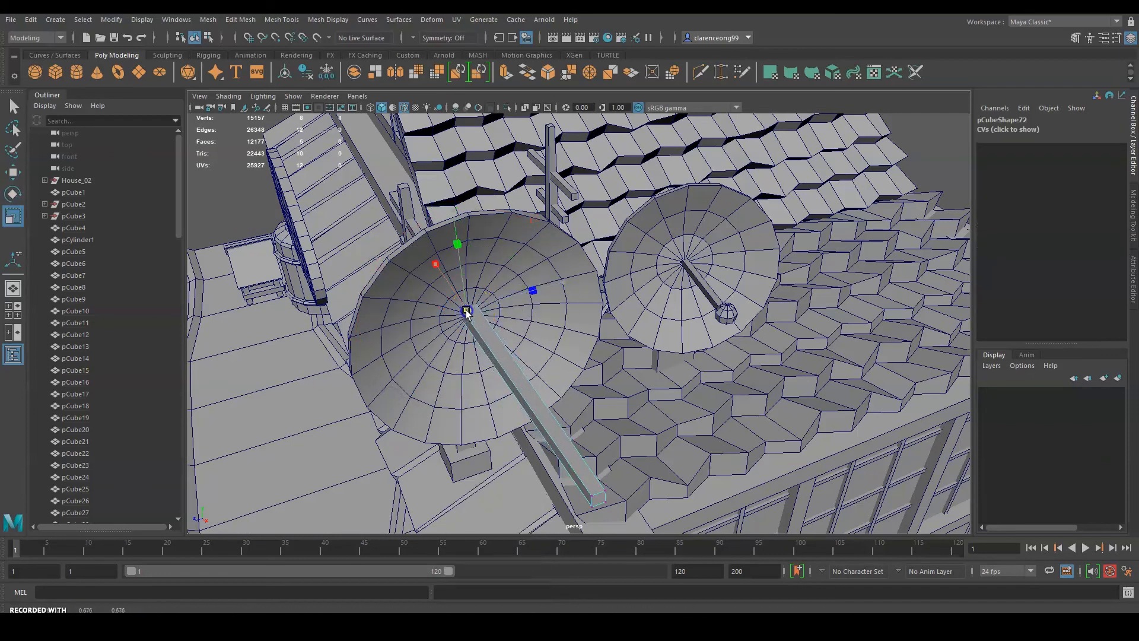
Step: Shorten the beam into a receiver arm by moving its outer-end vertices toward the dish, then return to object mode and clear the selection
{"action": "key", "text": "w"}
{"action": "left_click_drag", "start_coordinate": [585, 350], "coordinate": [868, 275], "text": "alt"}
{"action": "left_click_drag", "start_coordinate": [866, 347], "coordinate": [866, 348]}
{"action": "left_click_drag", "start_coordinate": [943, 284], "coordinate": [777, 278]}
{"action": "left_click_drag", "start_coordinate": [777, 278], "coordinate": [813, 247], "text": "alt"}
{"action": "middle_click_drag", "start_coordinate": [813, 246], "coordinate": [674, 312], "text": "alt"}
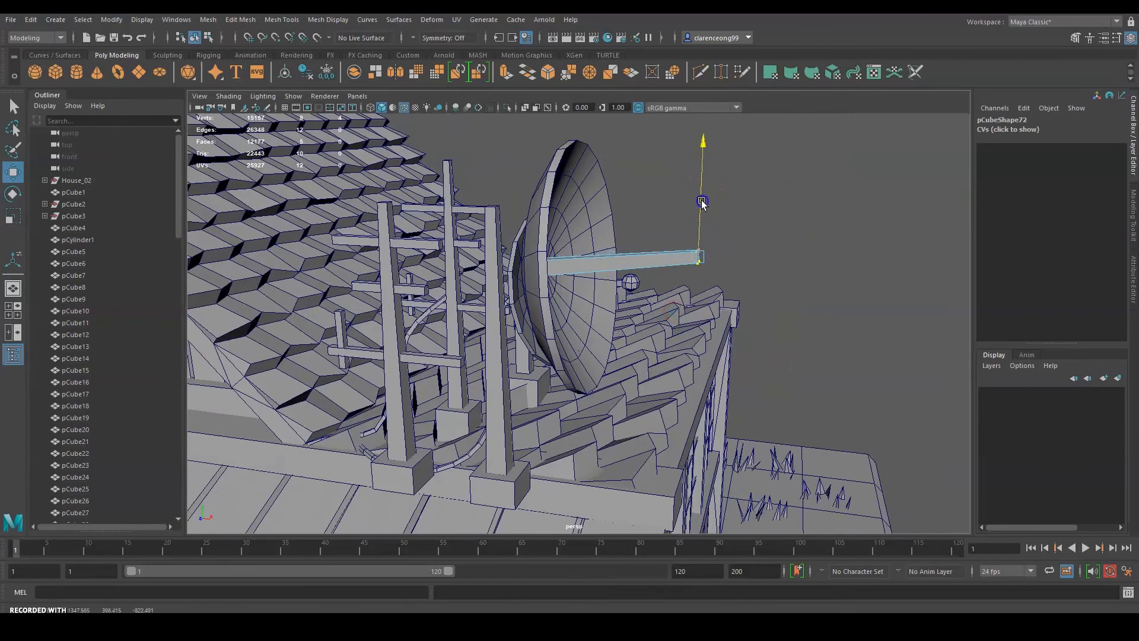
{"action": "left_click_drag", "start_coordinate": [729, 234], "coordinate": [719, 254], "text": "alt"}
{"action": "left_click_drag", "start_coordinate": [701, 372], "coordinate": [687, 370]}
{"action": "right_click", "coordinate": [571, 287]}
{"action": "left_click", "coordinate": [593, 280]}
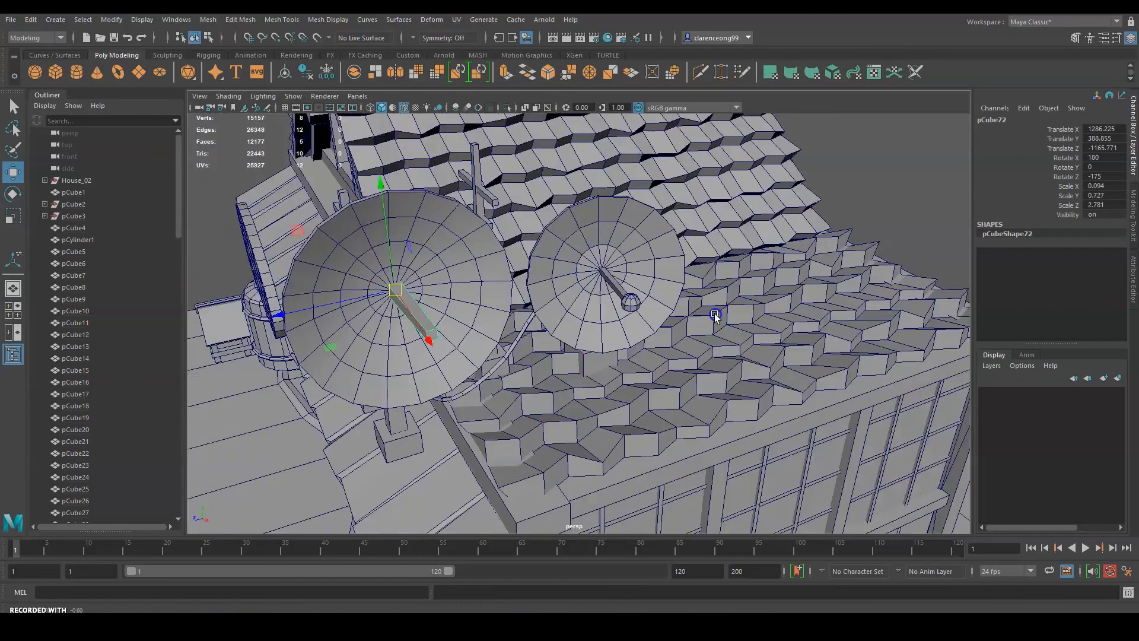
{"action": "left_click", "coordinate": [255, 250]}
Step: Save the scene and continue past the student version notice
{"action": "middle_click_drag", "start_coordinate": [384, 252], "coordinate": [533, 246], "text": "alt"}
{"action": "left_click_drag", "start_coordinate": [481, 289], "coordinate": [599, 338], "text": "alt"}
{"action": "right_click_drag", "start_coordinate": [599, 332], "coordinate": [637, 329], "text": "alt"}
{"action": "left_click_drag", "start_coordinate": [637, 329], "coordinate": [586, 285], "text": "alt"}
{"action": "key", "text": "ctrl+s"}
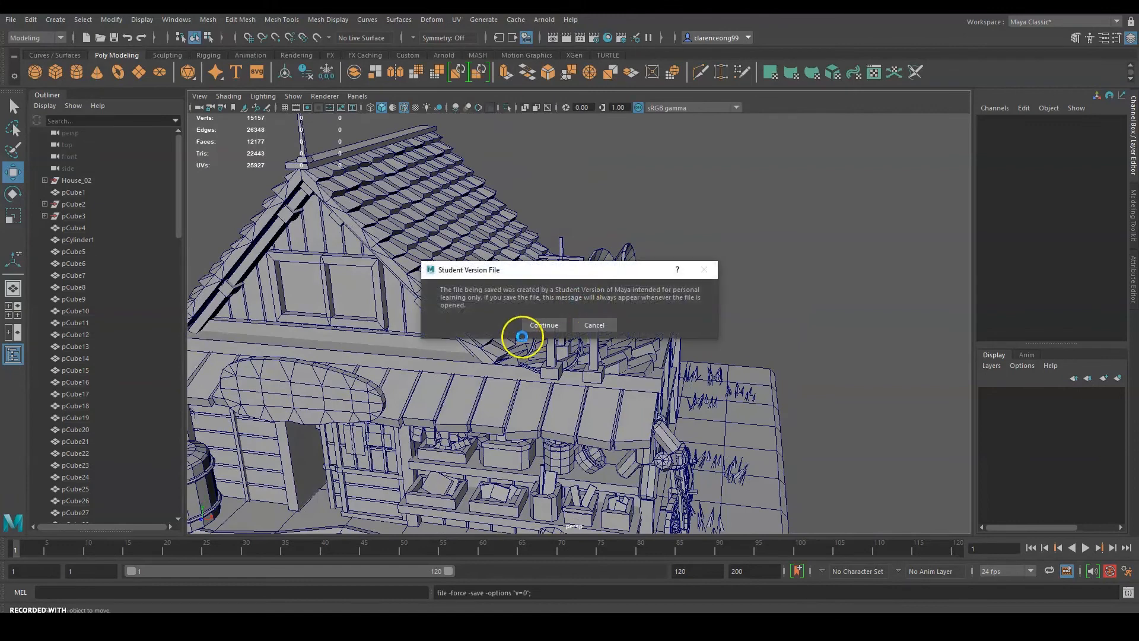
{"action": "left_click", "coordinate": [551, 324]}
Step: Move the front dish and its arm together against the pole top, placing the arm at X 1268.427 and Y 380.379
{"action": "left_click_drag", "start_coordinate": [726, 333], "coordinate": [663, 369], "text": "alt"}
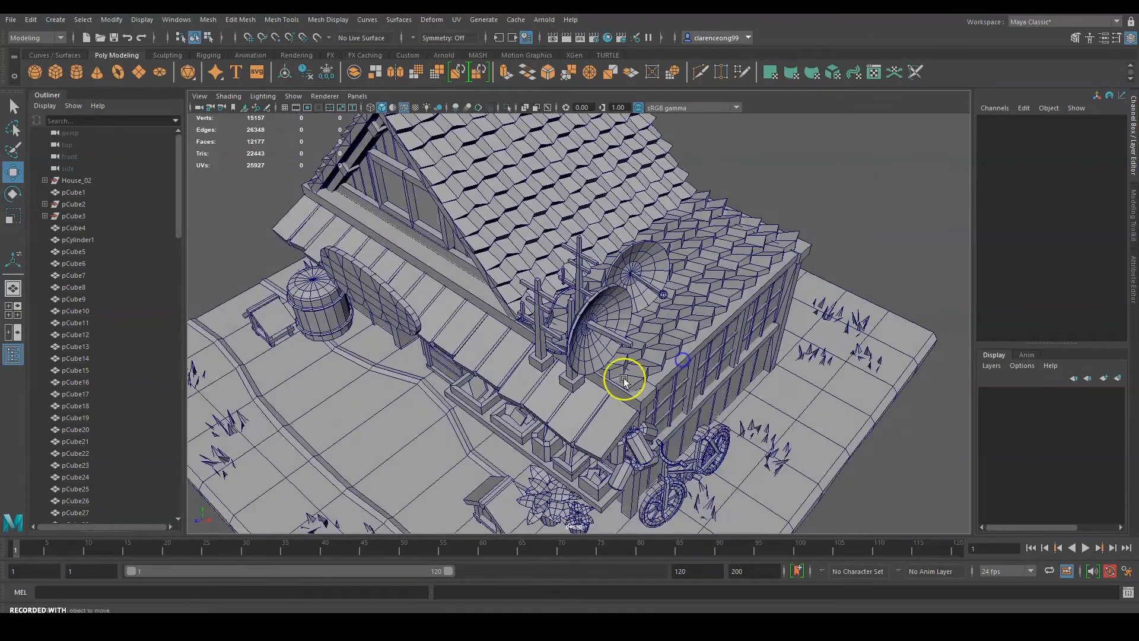
{"action": "scroll", "coordinate": [616, 362], "scroll_direction": "up", "scroll_amount": 5}
{"action": "left_click_drag", "start_coordinate": [572, 358], "coordinate": [675, 335], "text": "alt"}
{"action": "left_click", "coordinate": [675, 335]}
{"action": "left_click", "coordinate": [745, 283]}
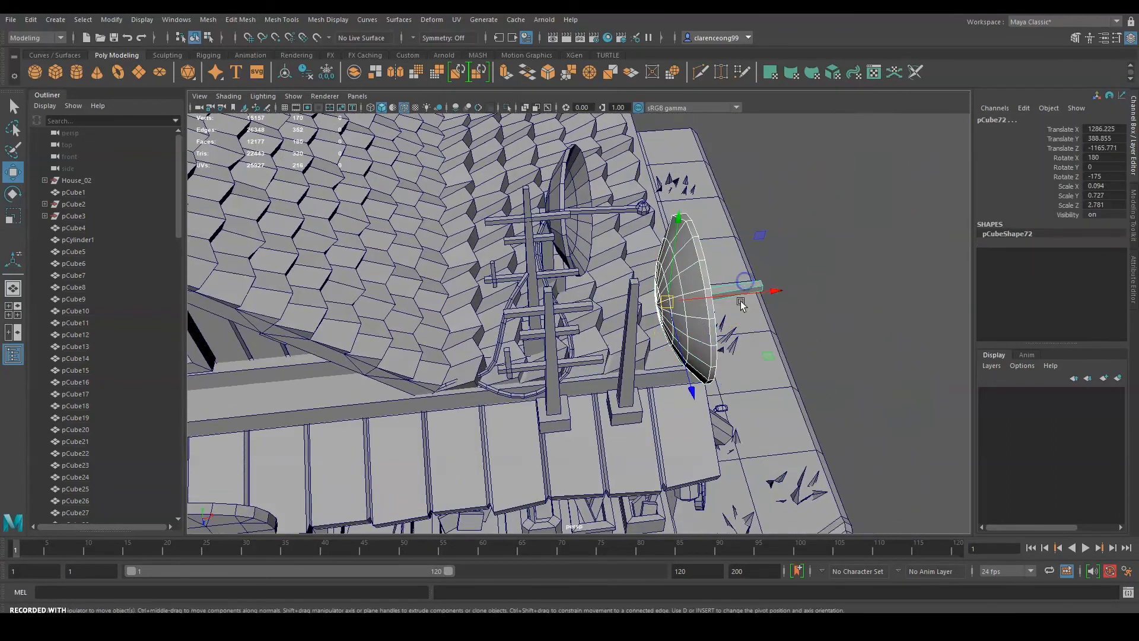
{"action": "left_click_drag", "start_coordinate": [717, 297], "coordinate": [682, 214]}
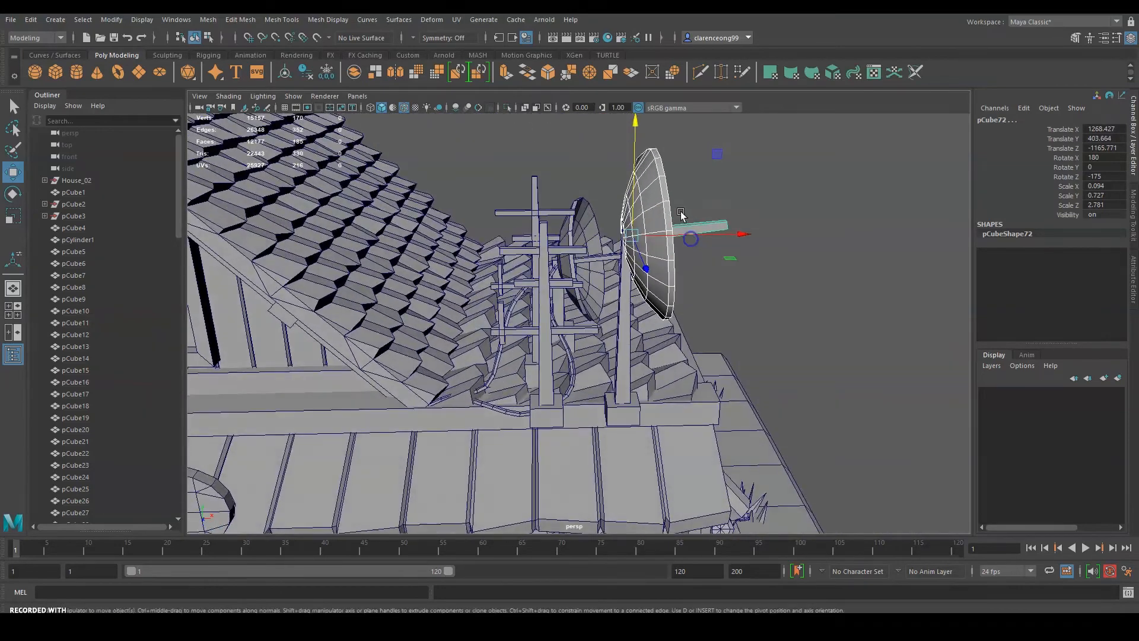
{"action": "left_click_drag", "start_coordinate": [634, 181], "coordinate": [646, 220]}
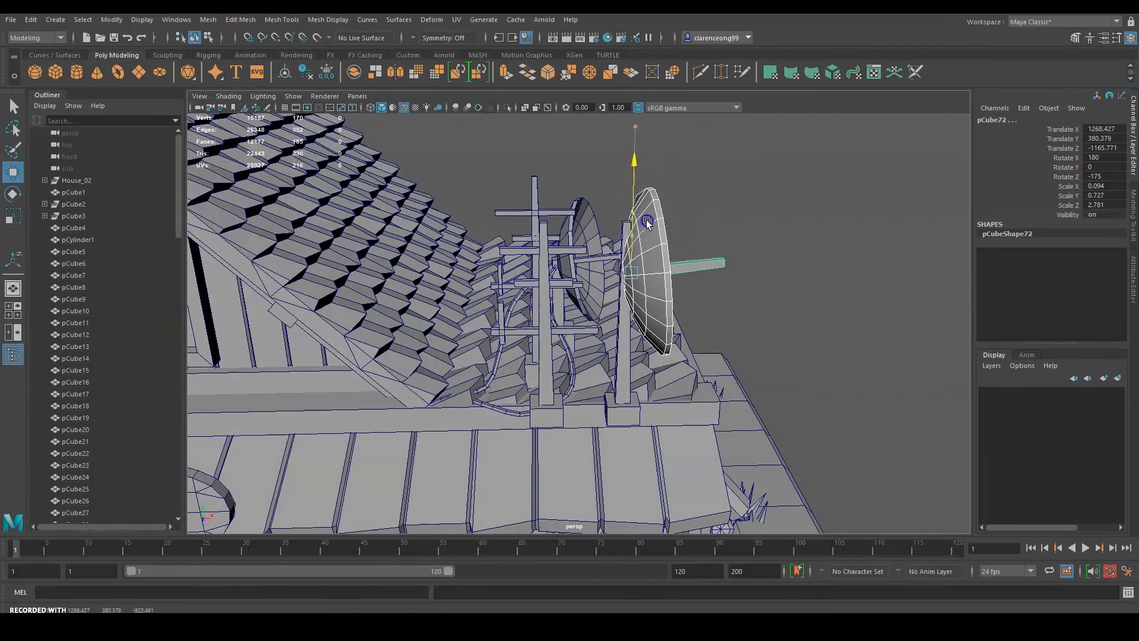
{"action": "left_click_drag", "start_coordinate": [783, 272], "coordinate": [830, 226], "text": "alt"}
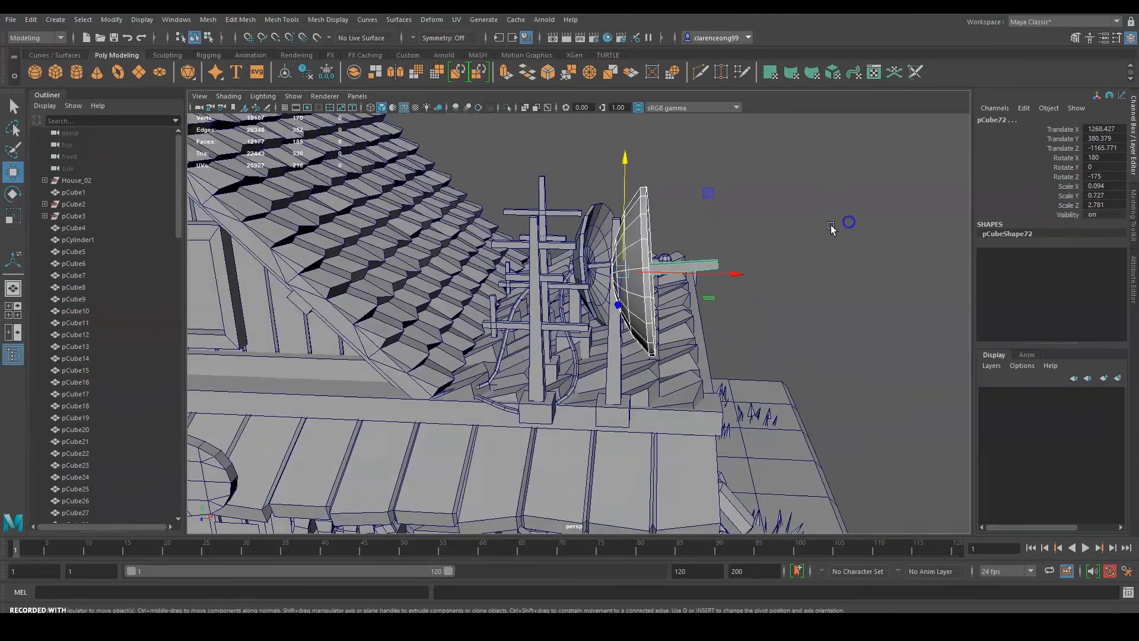
Step: Lower the top vertices of the dish's support pole to the height of the dish centre
{"action": "left_click", "coordinate": [615, 223]}
{"action": "right_click_drag", "start_coordinate": [616, 224], "coordinate": [581, 222]}
{"action": "left_click_drag", "start_coordinate": [588, 201], "coordinate": [647, 233]}
{"action": "left_click_drag", "start_coordinate": [614, 173], "coordinate": [620, 213]}
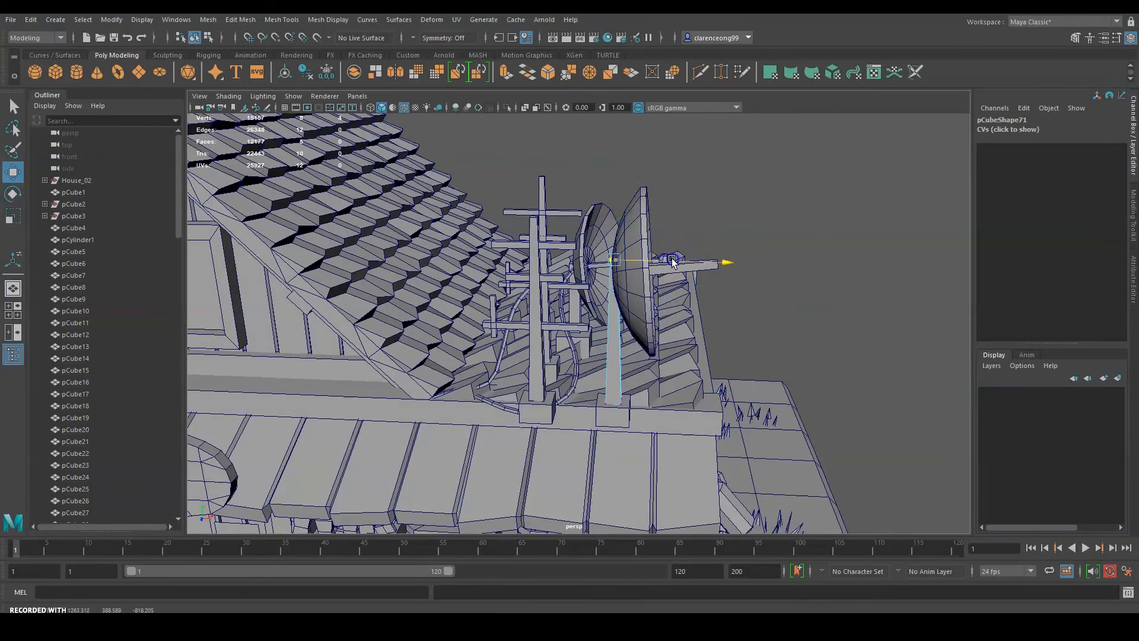
{"action": "right_click_drag", "start_coordinate": [650, 228], "coordinate": [684, 214]}
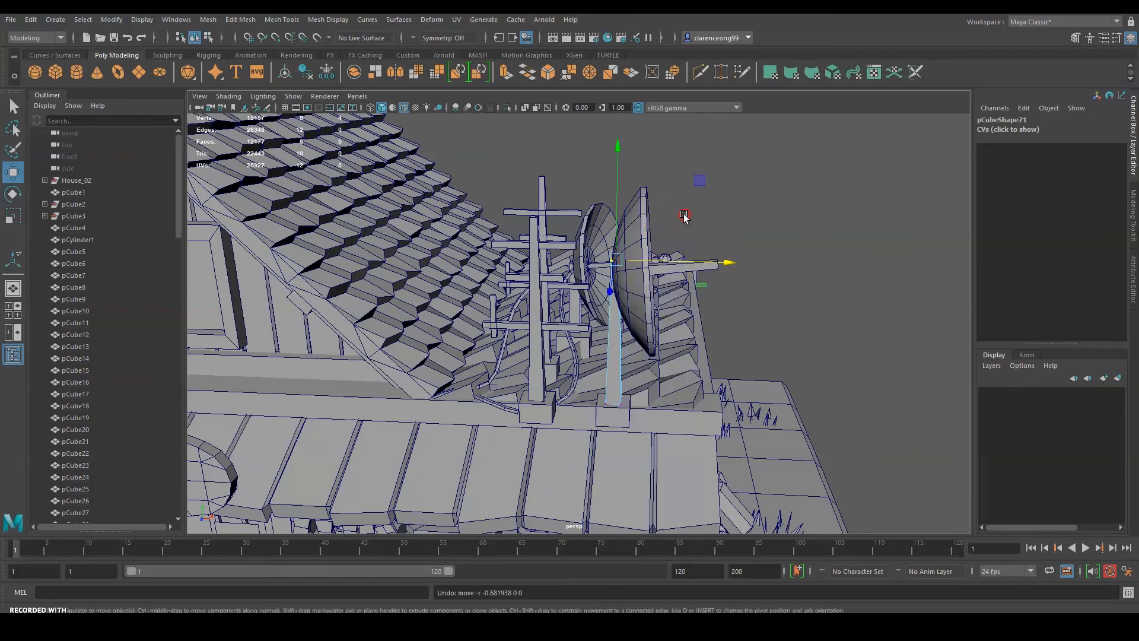
Step: Shift the front dish and its arm slightly outward from the pole along X, then deselect them
{"action": "left_click", "coordinate": [678, 270]}
{"action": "left_click", "coordinate": [635, 227]}
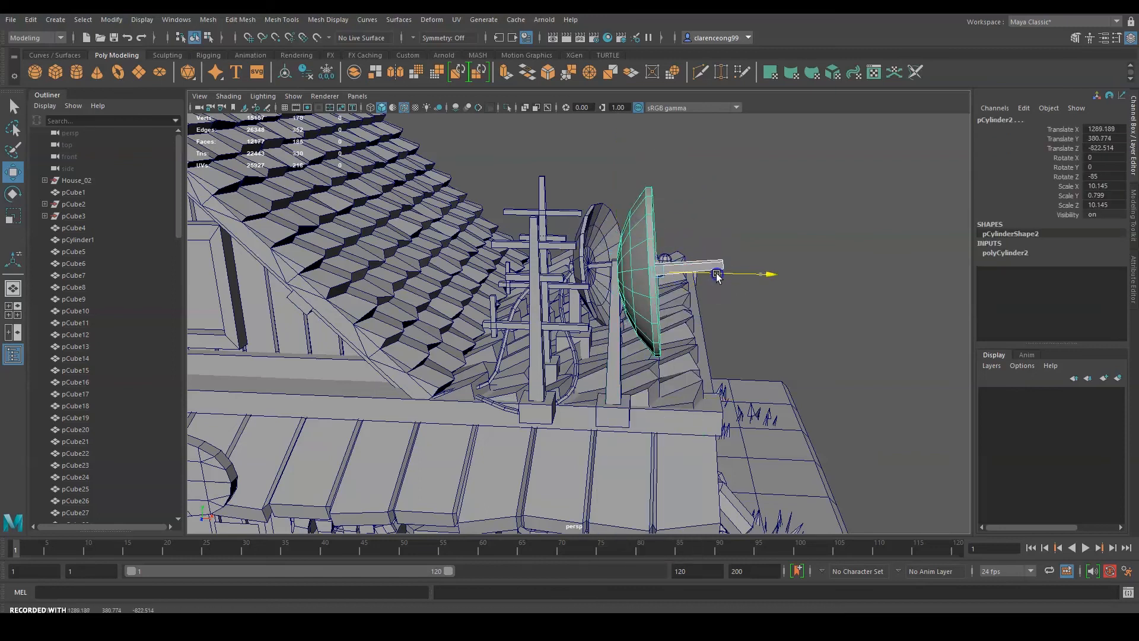
{"action": "left_click", "coordinate": [791, 279]}
Step: Create a polygon sphere and move it near the detailed house, at X 1676.351, Y 558.846, Z -416.314
{"action": "left_click_drag", "start_coordinate": [790, 279], "coordinate": [716, 287], "text": "alt"}
{"action": "scroll", "coordinate": [670, 336], "scroll_direction": "down", "scroll_amount": 5}
{"action": "left_click_drag", "start_coordinate": [671, 336], "coordinate": [567, 312], "text": "alt"}
{"action": "left_click", "coordinate": [41, 74]}
{"action": "scroll", "coordinate": [565, 334], "scroll_direction": "down", "scroll_amount": 6}
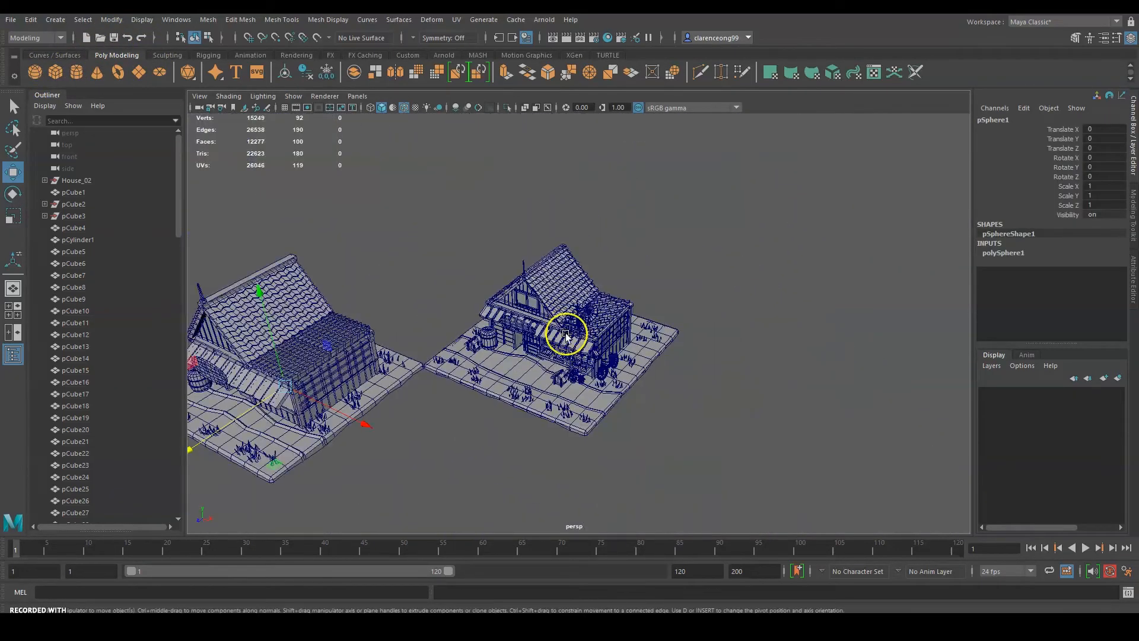
{"action": "left_click_drag", "start_coordinate": [332, 406], "coordinate": [625, 485]}
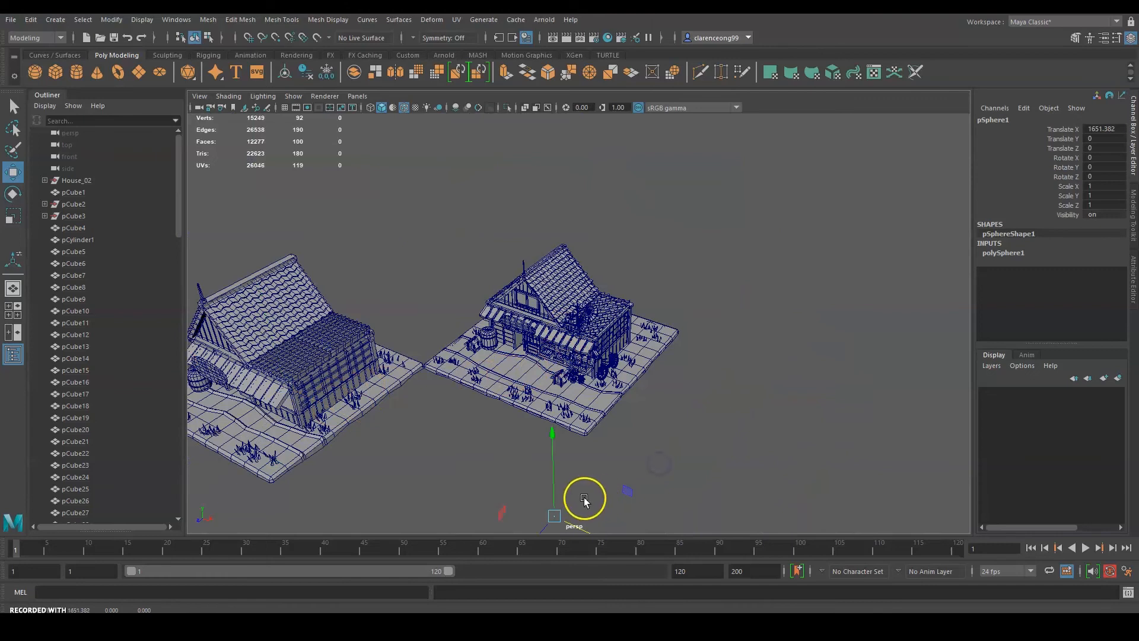
{"action": "left_click_drag", "start_coordinate": [552, 514], "coordinate": [651, 280]}
{"action": "scroll", "coordinate": [614, 369], "scroll_direction": "up", "scroll_amount": 6}
{"action": "scroll", "coordinate": [634, 347], "scroll_direction": "down", "scroll_amount": 5}
{"action": "left_click", "coordinate": [1125, 552]}
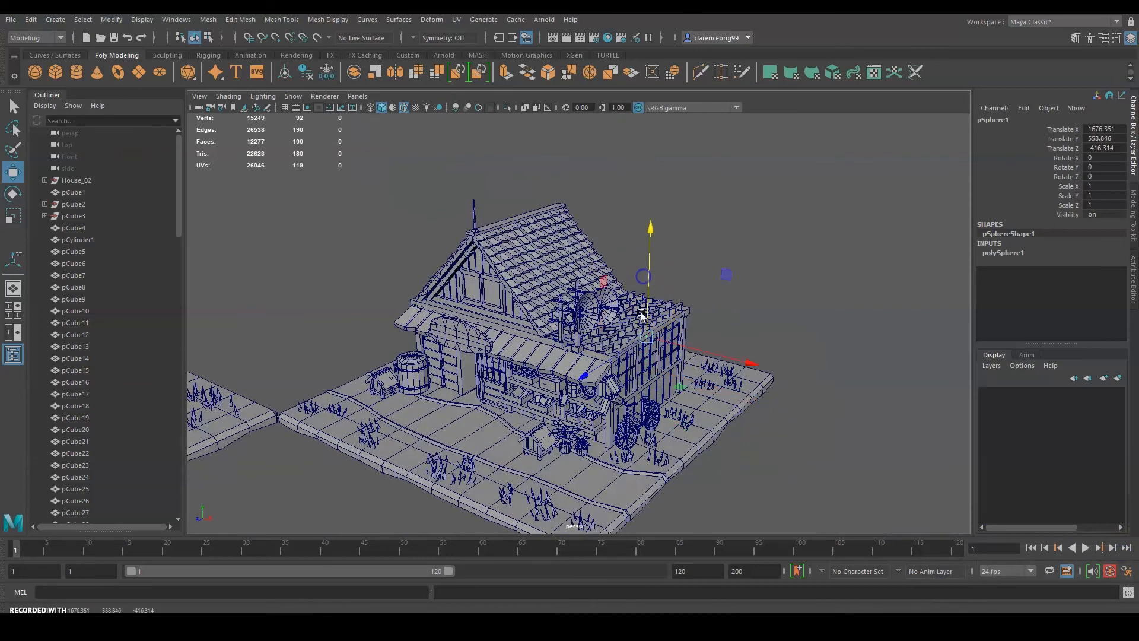
Step: Scale the sphere uniformly to 3.989
{"action": "scroll", "coordinate": [651, 280], "scroll_direction": "up", "scroll_amount": 5}
{"action": "key", "text": "e"}
{"action": "key", "text": "r"}
{"action": "left_click_drag", "start_coordinate": [928, 386], "coordinate": [922, 404]}
{"action": "key", "text": "w"}
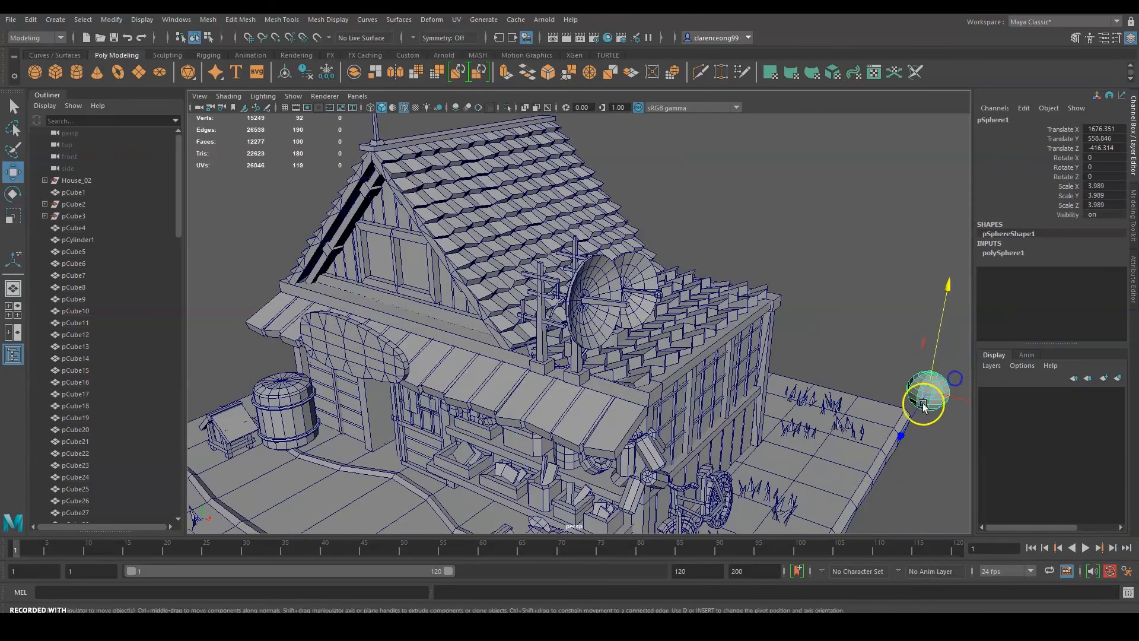
Step: Move the sphere to the outer end of the front dish's arm, at X 1326.327, Y 388.581, Z -820.347
{"action": "key", "text": "f"}
{"action": "left_click_drag", "start_coordinate": [683, 342], "coordinate": [589, 317]}
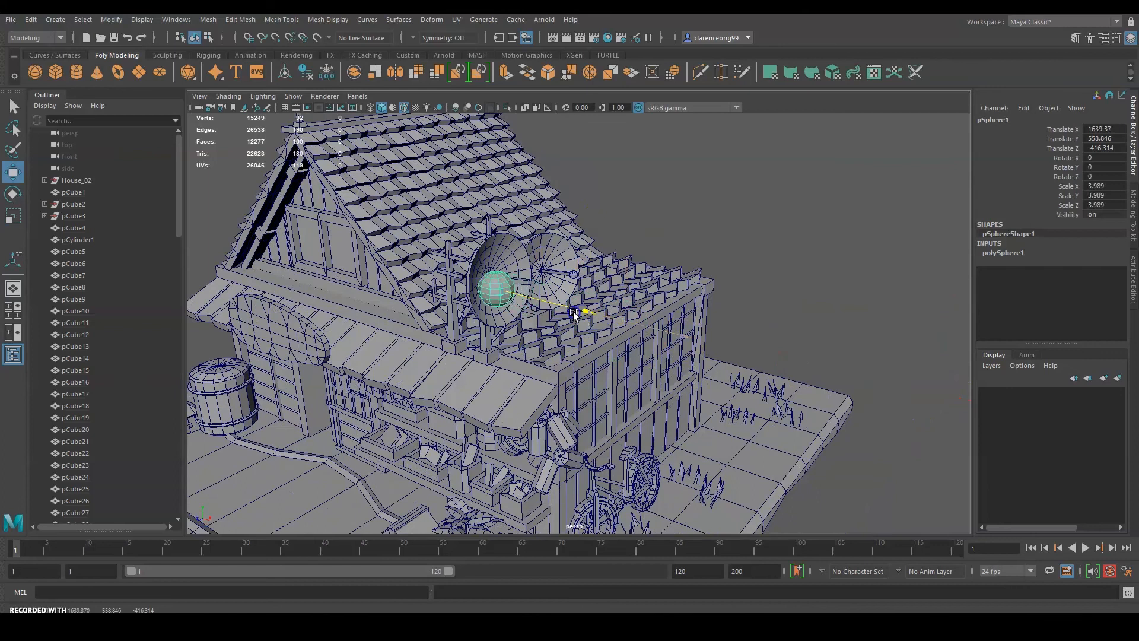
{"action": "middle_click_drag", "start_coordinate": [587, 284], "coordinate": [619, 311], "text": "alt"}
{"action": "scroll", "coordinate": [638, 322], "scroll_direction": "up", "scroll_amount": 4}
{"action": "scroll", "coordinate": [637, 324], "scroll_direction": "down", "scroll_amount": 4}
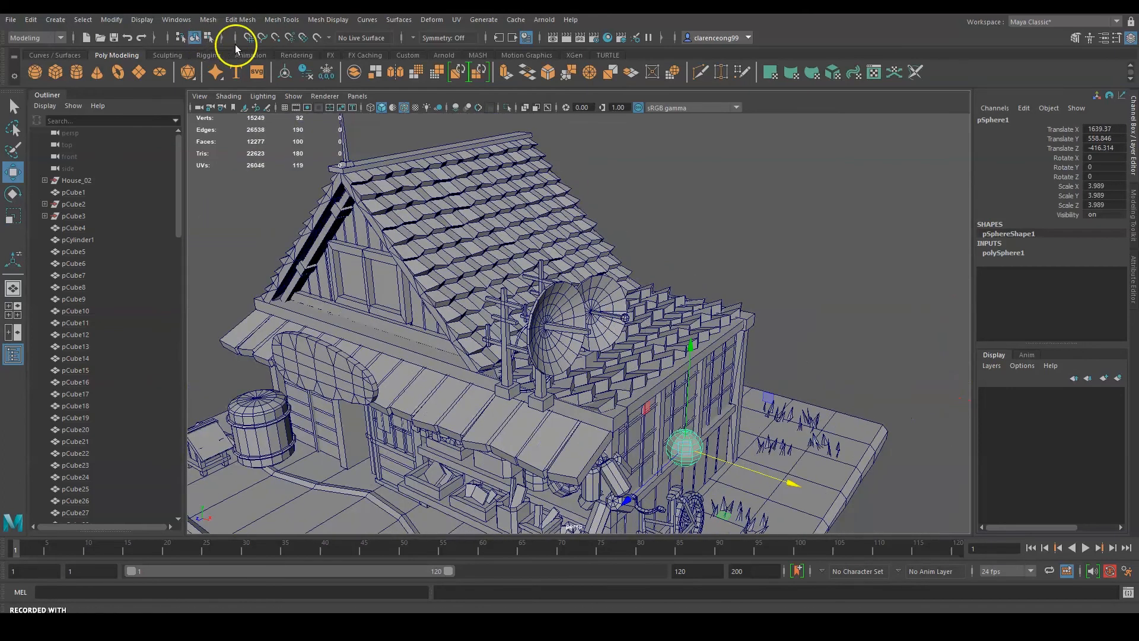
{"action": "left_click_drag", "start_coordinate": [685, 448], "coordinate": [593, 350]}
{"action": "left_click", "coordinate": [276, 38]}
{"action": "left_click", "coordinate": [274, 38]}
Step: Centre the sphere on the arm's tip by adjusting its position to Y 386.192 and Z -822.692
{"action": "middle_click_drag", "start_coordinate": [765, 279], "coordinate": [803, 261], "text": "alt"}
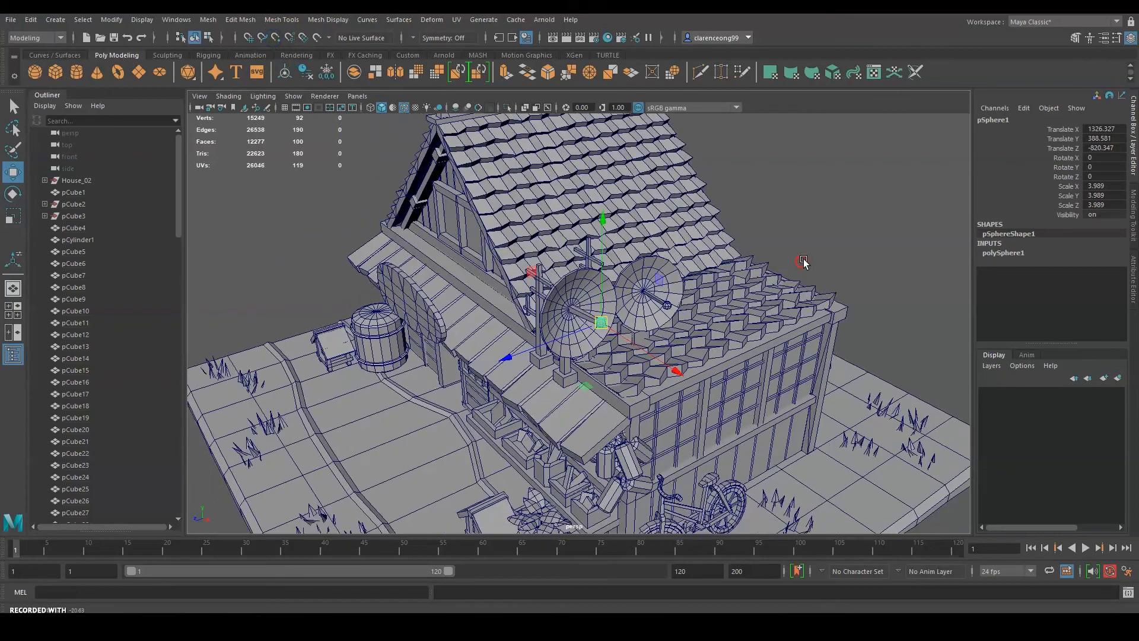
{"action": "scroll", "coordinate": [801, 263], "scroll_direction": "up", "scroll_amount": 6}
{"action": "key", "text": "f"}
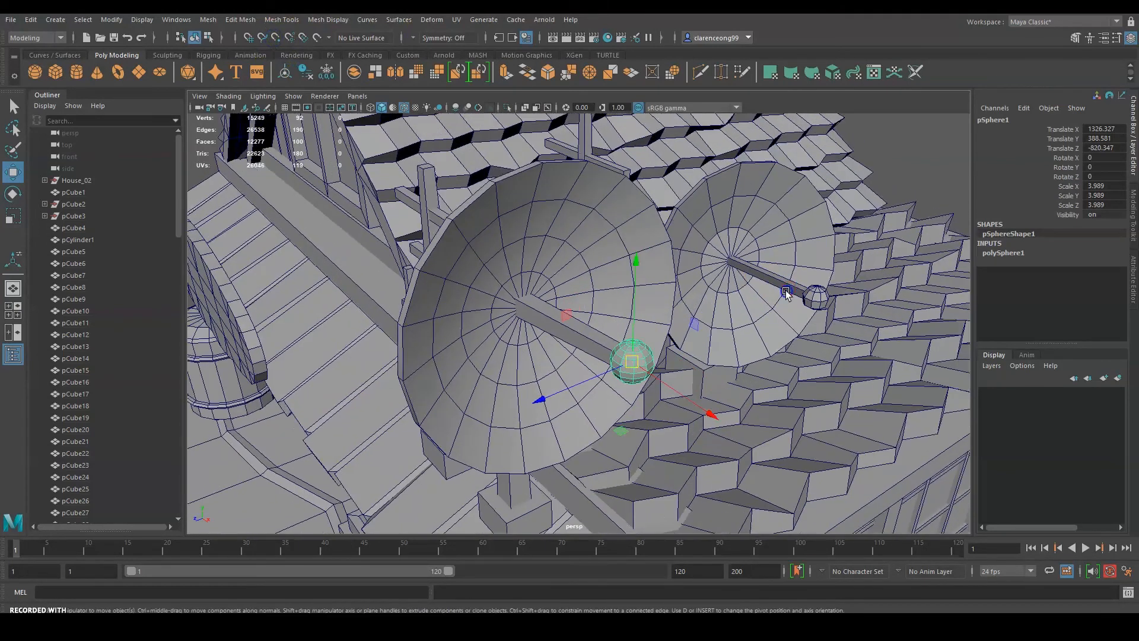
{"action": "left_click_drag", "start_coordinate": [800, 334], "coordinate": [862, 323], "text": "alt"}
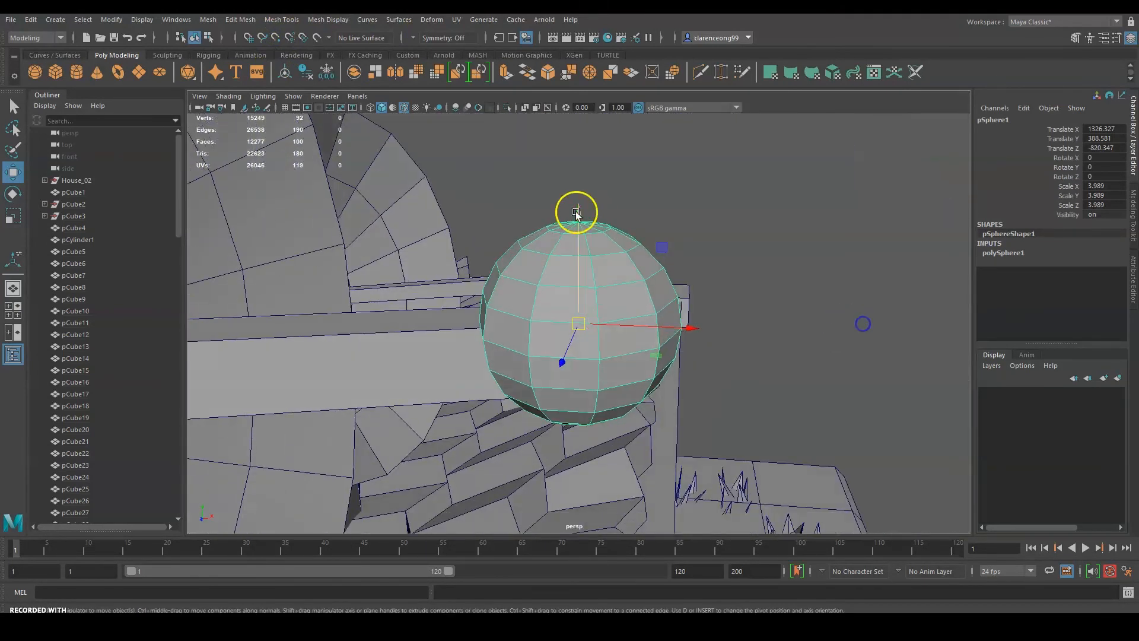
{"action": "left_click_drag", "start_coordinate": [573, 231], "coordinate": [579, 250]}
{"action": "left_click_drag", "start_coordinate": [753, 248], "coordinate": [715, 320], "text": "alt"}
{"action": "left_click_drag", "start_coordinate": [542, 333], "coordinate": [630, 357]}
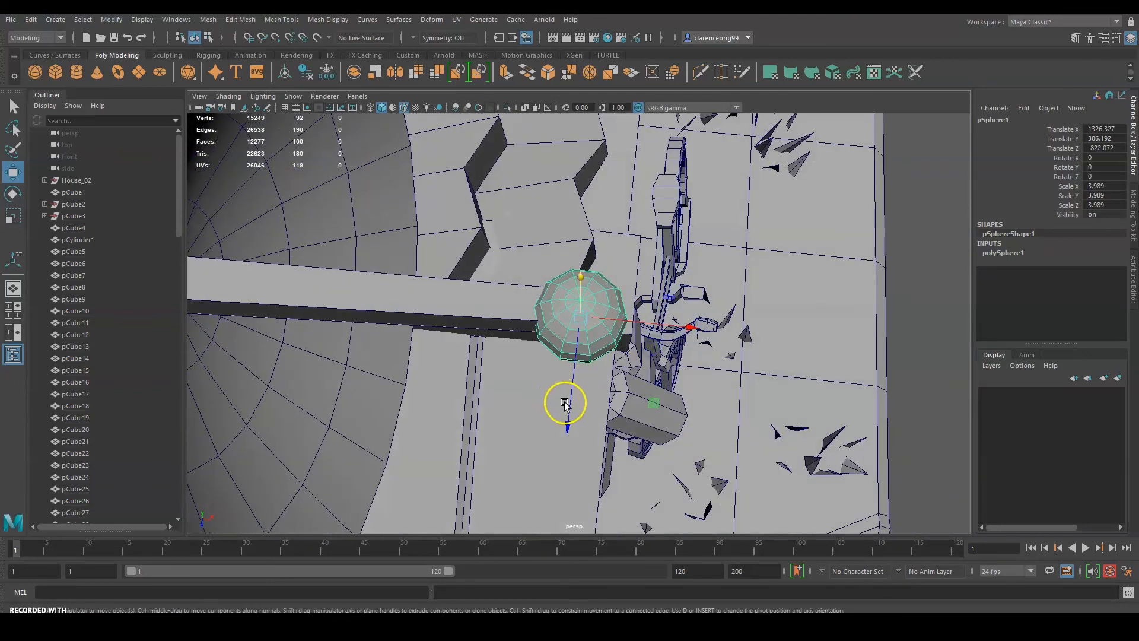
{"action": "left_click_drag", "start_coordinate": [564, 403], "coordinate": [570, 401]}
Step: Combine the two front poles, their bases, the antenna crossbars, the front dish, its arm and the sphere into one mesh
{"action": "left_click_drag", "start_coordinate": [680, 343], "coordinate": [427, 420], "text": "alt"}
{"action": "key", "text": "q"}
{"action": "left_click", "coordinate": [419, 446]}
{"action": "left_click", "coordinate": [398, 380]}
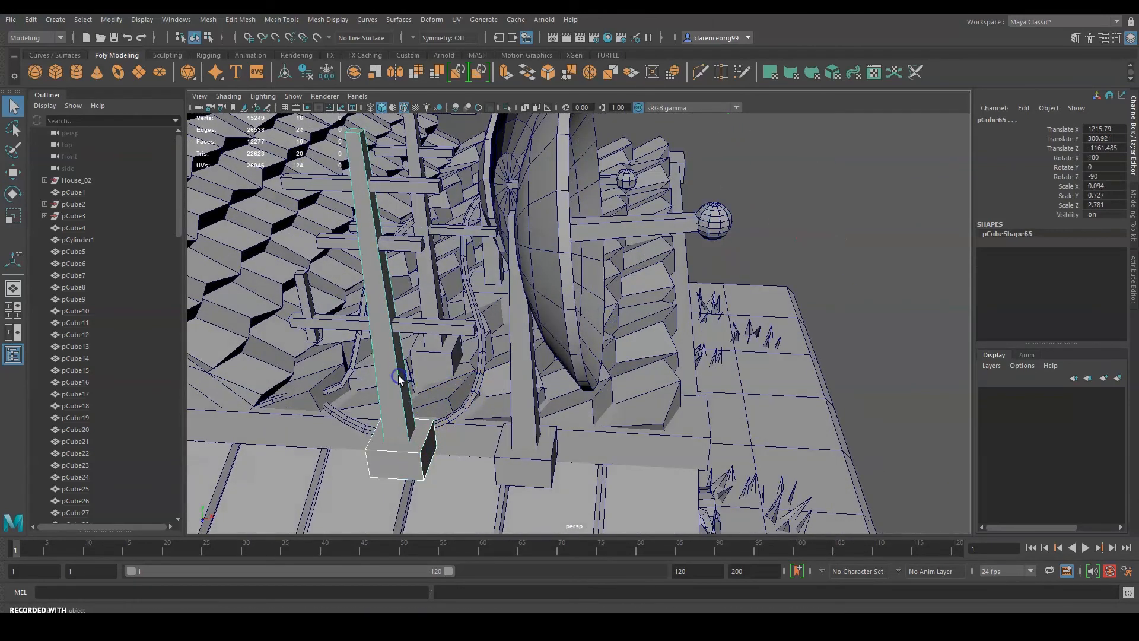
{"action": "left_click", "coordinate": [508, 423]}
{"action": "left_click", "coordinate": [529, 362], "text": "shift"}
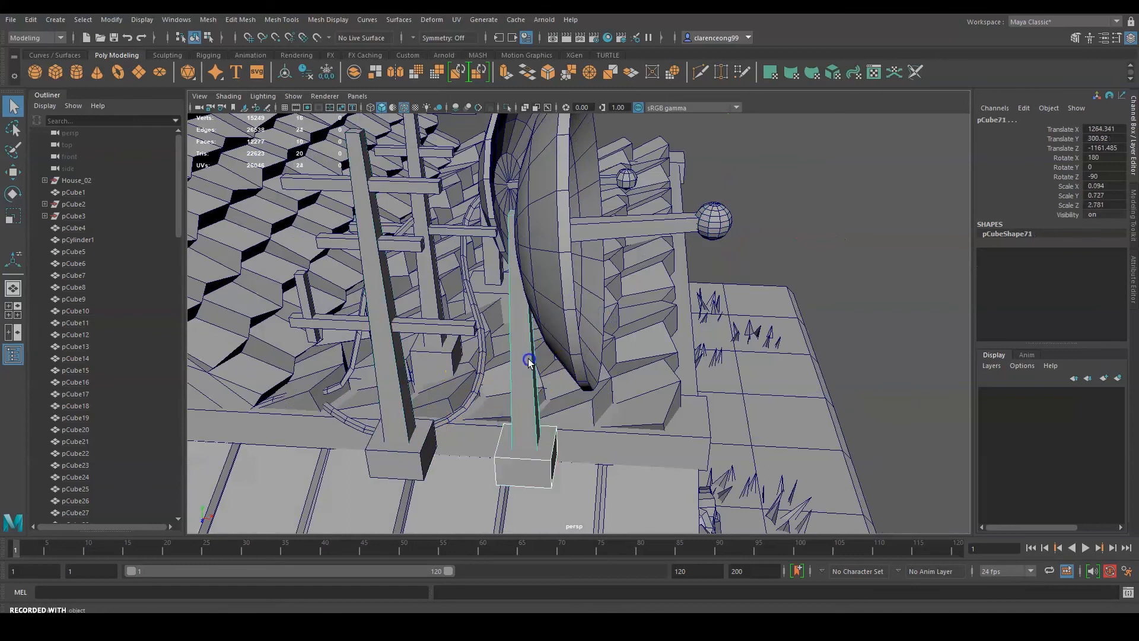
{"action": "left_click", "coordinate": [401, 414]}
{"action": "left_click", "coordinate": [408, 457], "text": "shift"}
{"action": "left_click", "coordinate": [432, 324], "text": "shift"}
{"action": "left_click", "coordinate": [403, 244], "text": "shift"}
{"action": "left_click", "coordinate": [408, 189], "text": "shift"}
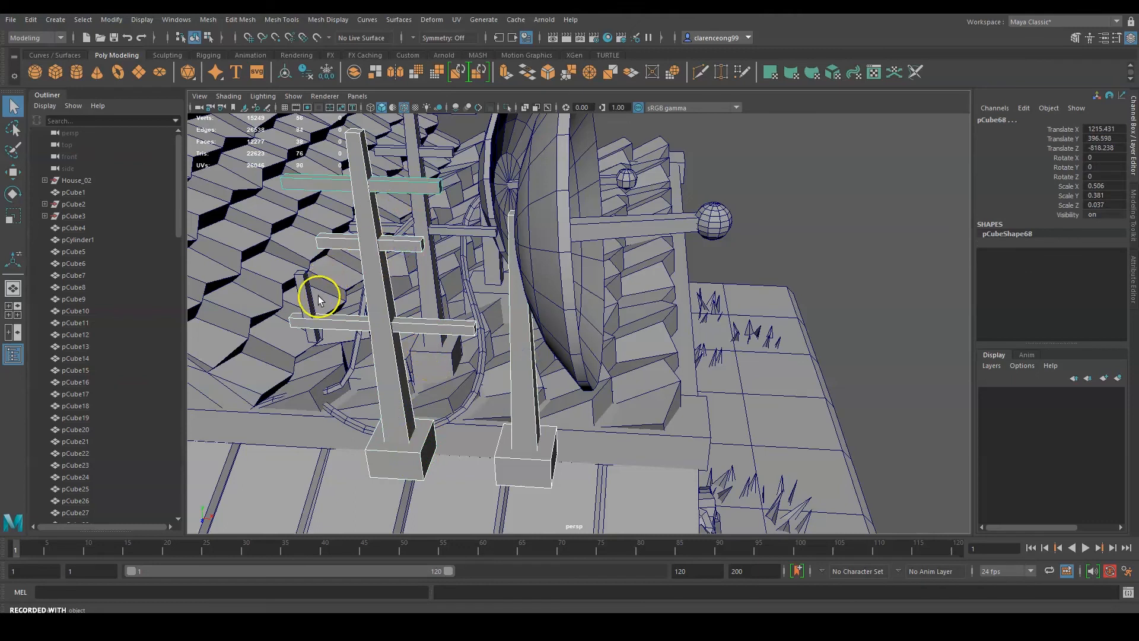
{"action": "left_click", "coordinate": [561, 297]}
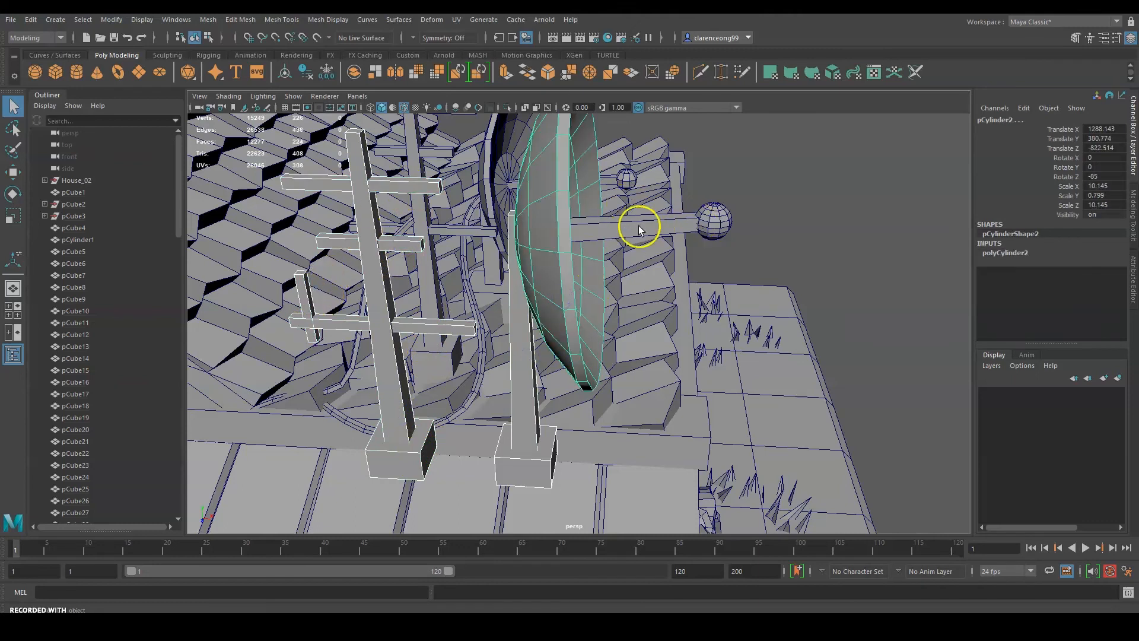
{"action": "left_click", "coordinate": [709, 222], "text": "shift"}
{"action": "left_click_drag", "start_coordinate": [717, 224], "coordinate": [561, 248], "text": "alt"}
{"action": "key", "text": "w"}
{"action": "left_click", "coordinate": [176, 20]}
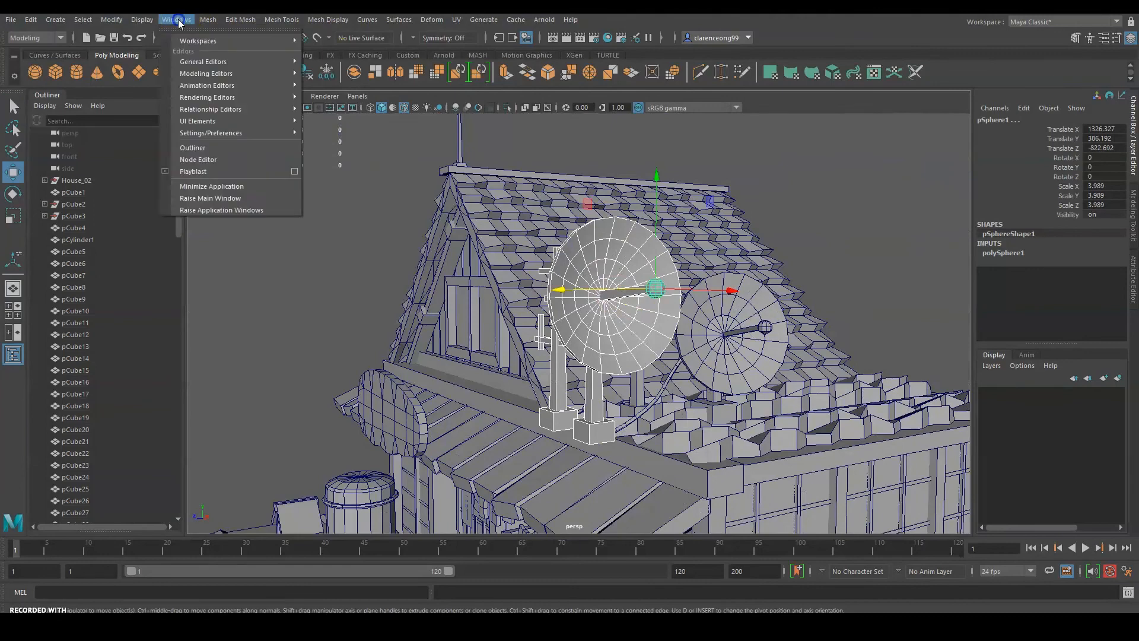
{"action": "mouse_move", "coordinate": [208, 20]}
{"action": "left_click", "coordinate": [245, 63]}
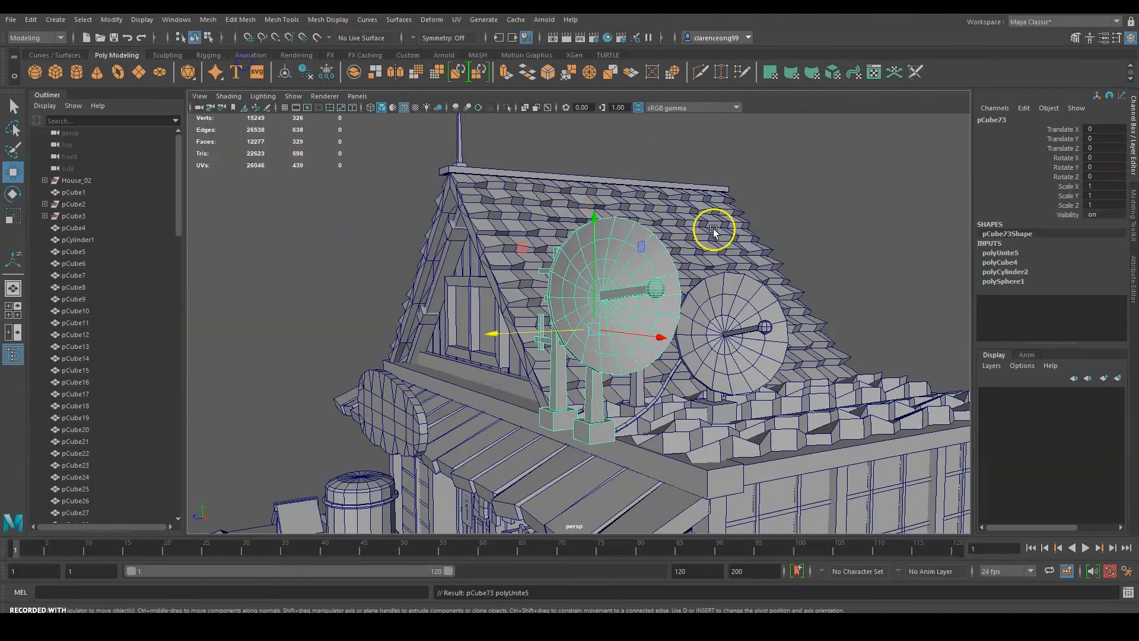
Step: Move the combined antenna and dish mesh forward off the roof edge to Translate Z 145.484
{"action": "left_click_drag", "start_coordinate": [744, 225], "coordinate": [751, 261], "text": "alt"}
{"action": "scroll", "coordinate": [494, 282], "scroll_direction": "down", "scroll_amount": 5}
{"action": "left_click_drag", "start_coordinate": [495, 282], "coordinate": [475, 254], "text": "alt"}
{"action": "left_click", "coordinate": [415, 227]}
{"action": "left_click", "coordinate": [591, 334]}
{"action": "left_click_drag", "start_coordinate": [633, 341], "coordinate": [361, 336], "text": "alt"}
Step: Examine the cable beside the rear antenna and check which mesh it belongs to, then clear the selection
{"action": "scroll", "coordinate": [603, 318], "scroll_direction": "up", "scroll_amount": 5}
{"action": "left_click_drag", "start_coordinate": [732, 374], "coordinate": [696, 398], "text": "alt"}
{"action": "scroll", "coordinate": [696, 399], "scroll_direction": "up", "scroll_amount": 5}
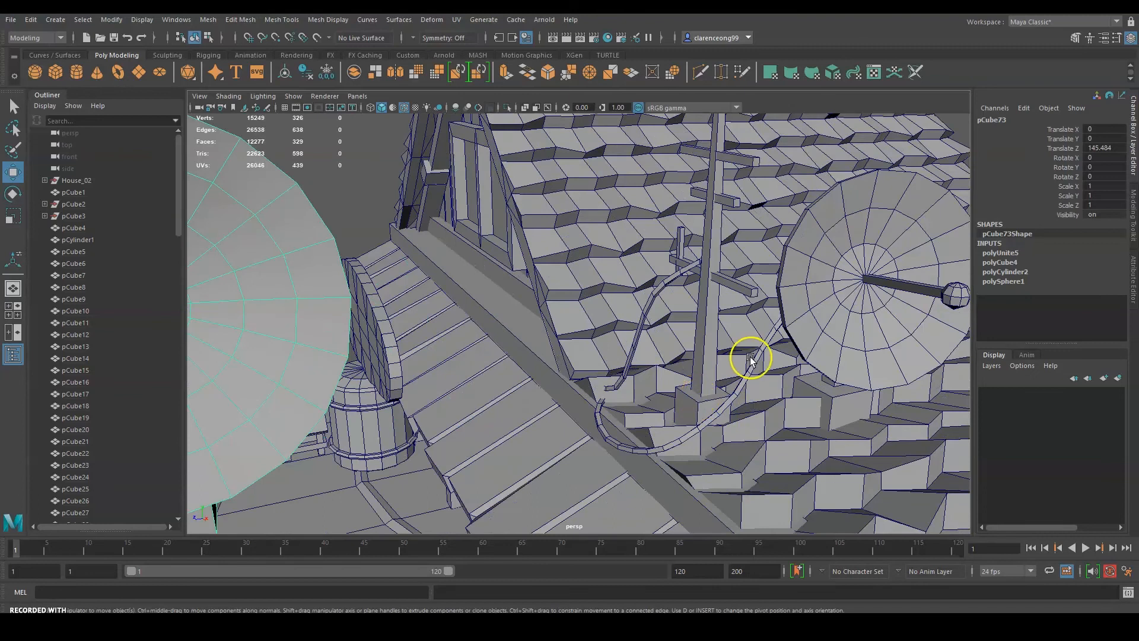
{"action": "left_click", "coordinate": [764, 350]}
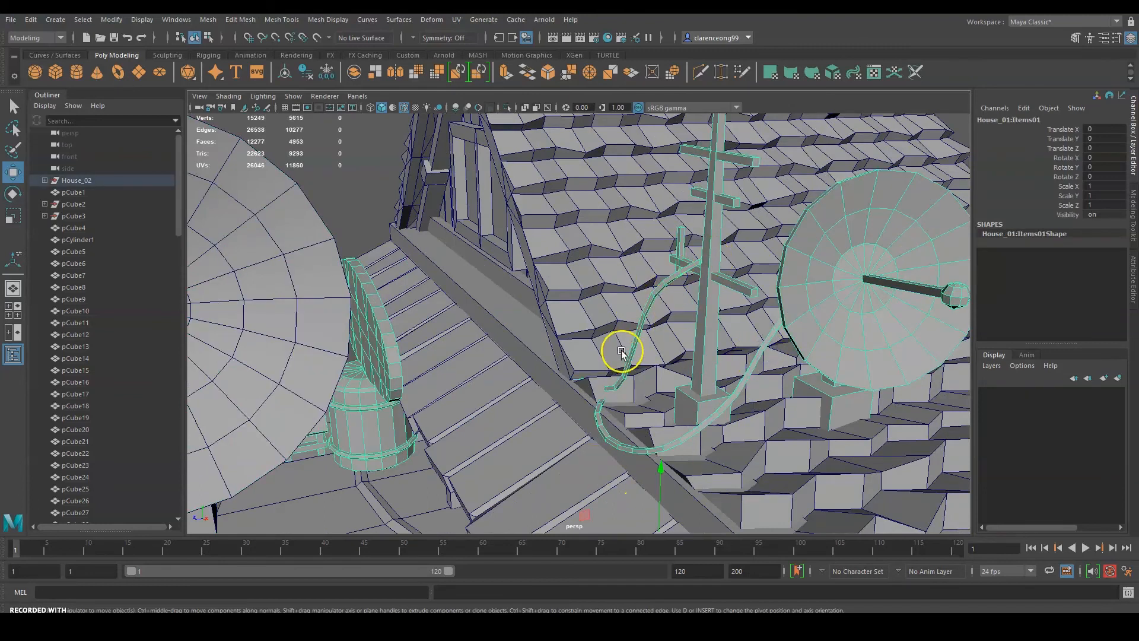
{"action": "left_click_drag", "start_coordinate": [709, 373], "coordinate": [729, 359], "text": "alt"}
{"action": "scroll", "coordinate": [731, 356], "scroll_direction": "down", "scroll_amount": 5}
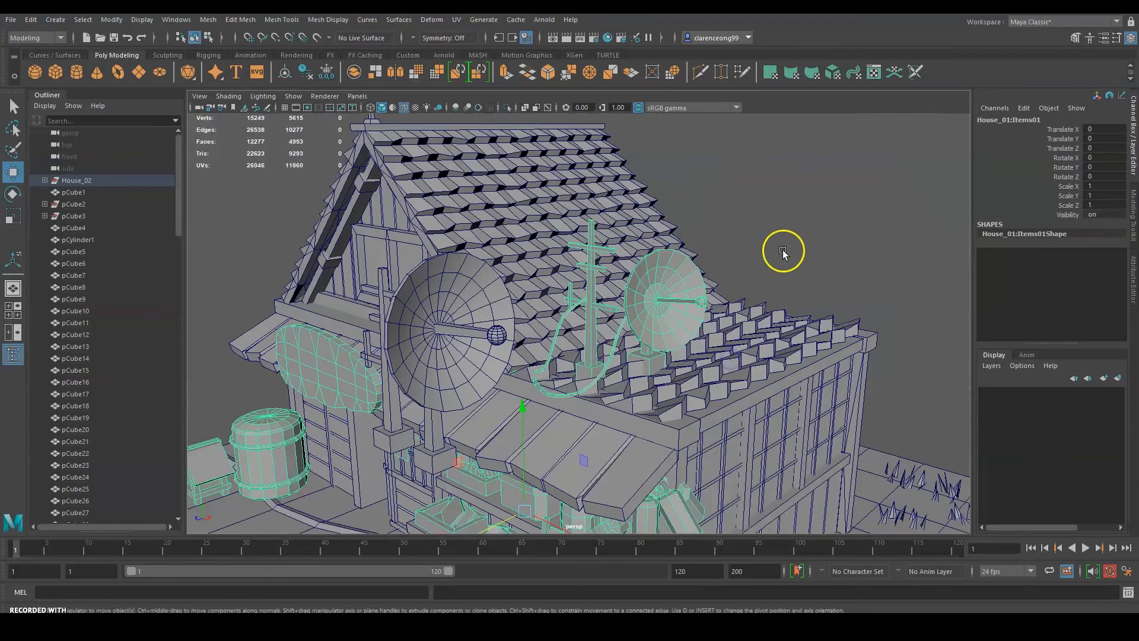
{"action": "left_click", "coordinate": [784, 249]}
Step: Move the combined antenna and dish mesh over to the second house's side roof, at Translate X -997.201 and Z 1001.966
{"action": "left_click", "coordinate": [426, 341]}
{"action": "scroll", "coordinate": [427, 342], "scroll_direction": "down", "scroll_amount": 8}
{"action": "middle_click_drag", "start_coordinate": [432, 346], "coordinate": [614, 354], "text": "alt"}
{"action": "left_click_drag", "start_coordinate": [808, 359], "coordinate": [475, 313]}
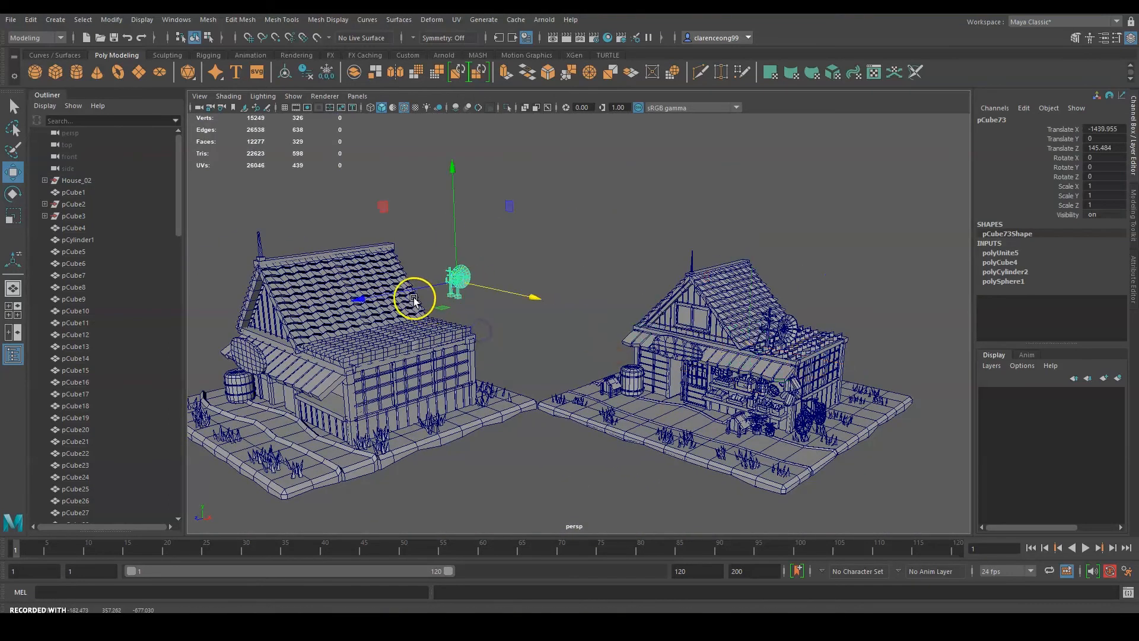
{"action": "left_click_drag", "start_coordinate": [407, 290], "coordinate": [299, 339]}
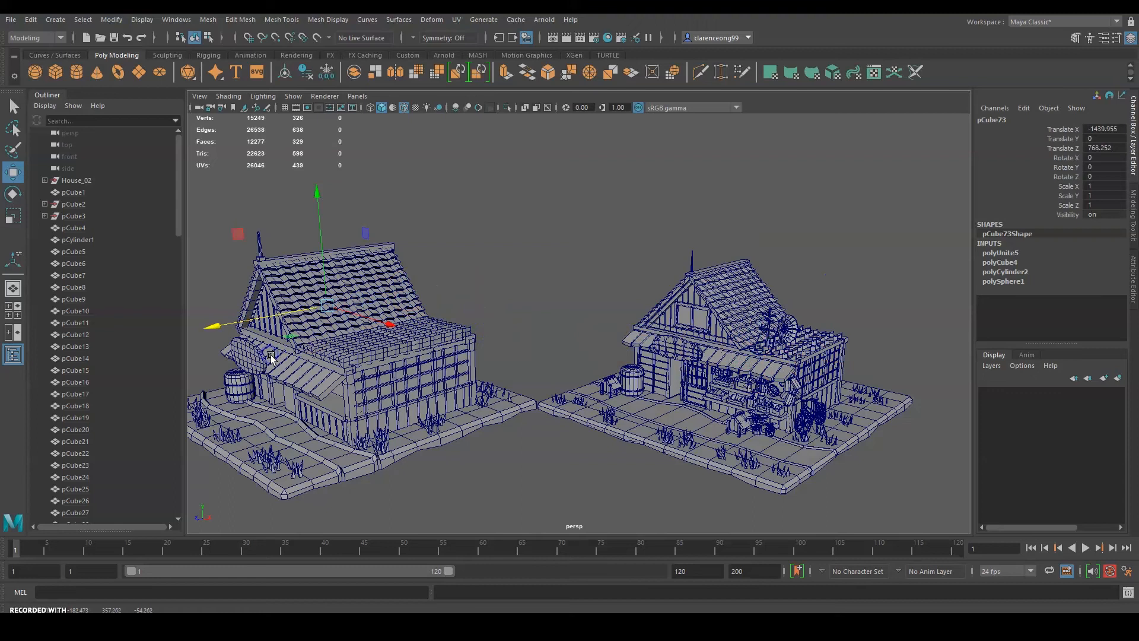
{"action": "left_click_drag", "start_coordinate": [510, 353], "coordinate": [520, 364], "text": "alt"}
{"action": "left_click_drag", "start_coordinate": [385, 323], "coordinate": [467, 356]}
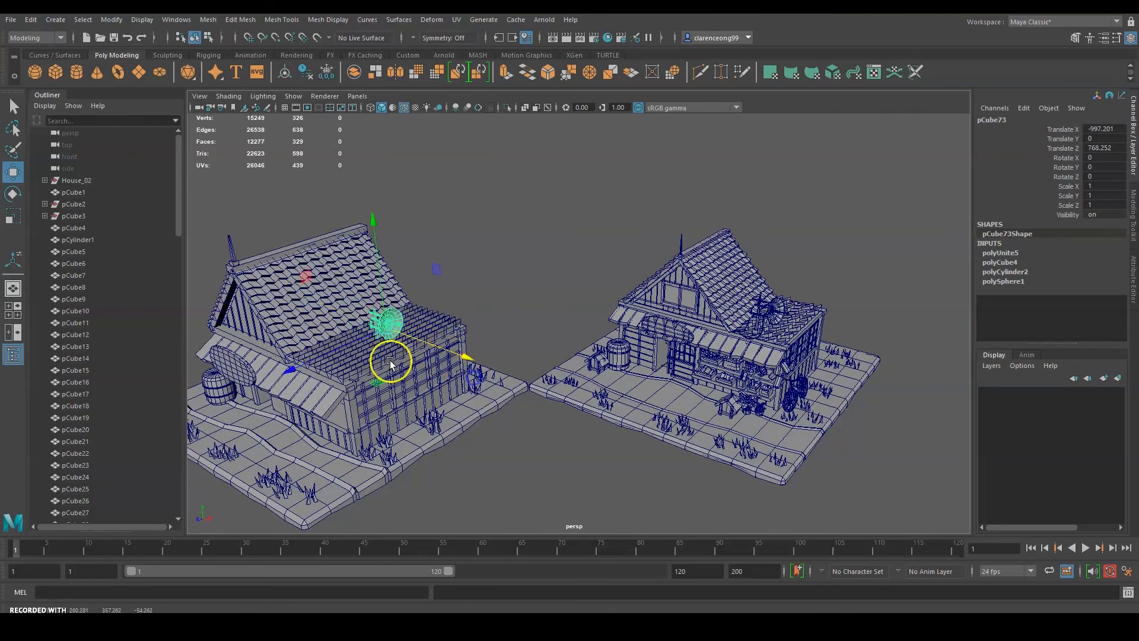
{"action": "left_click_drag", "start_coordinate": [335, 354], "coordinate": [272, 386]}
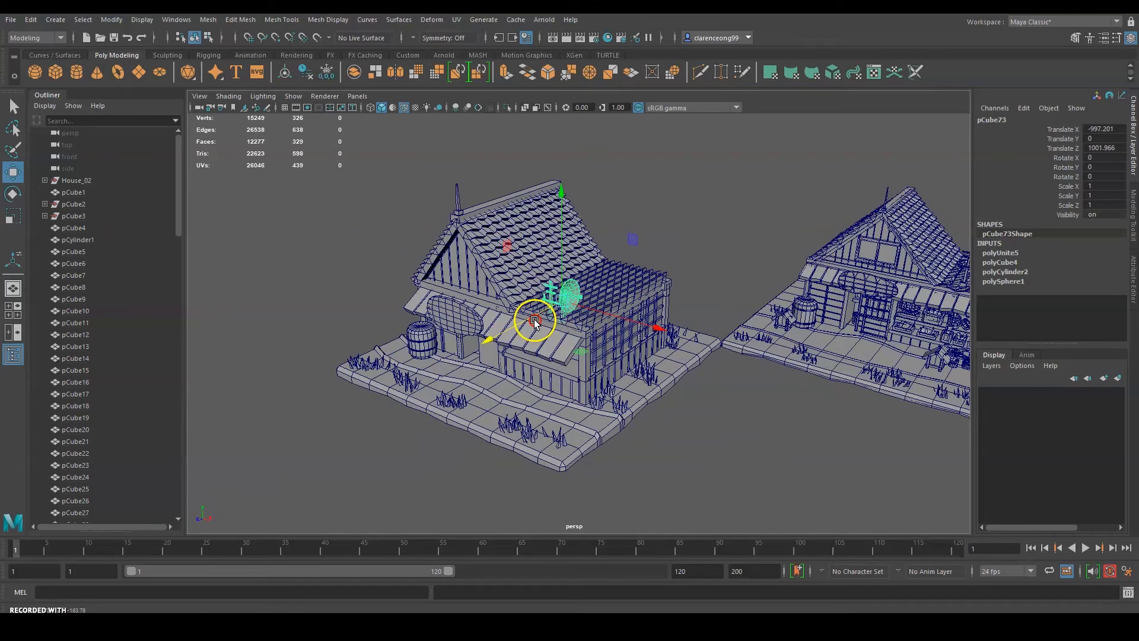
Step: Seat the antenna and dish mesh on the second house's roof tiles at Translate X -1041.535 and Y 17.104
{"action": "right_click_drag", "start_coordinate": [534, 320], "coordinate": [667, 314], "text": "alt"}
{"action": "left_click_drag", "start_coordinate": [676, 305], "coordinate": [647, 349], "text": "alt"}
{"action": "left_click_drag", "start_coordinate": [577, 284], "coordinate": [577, 246]}
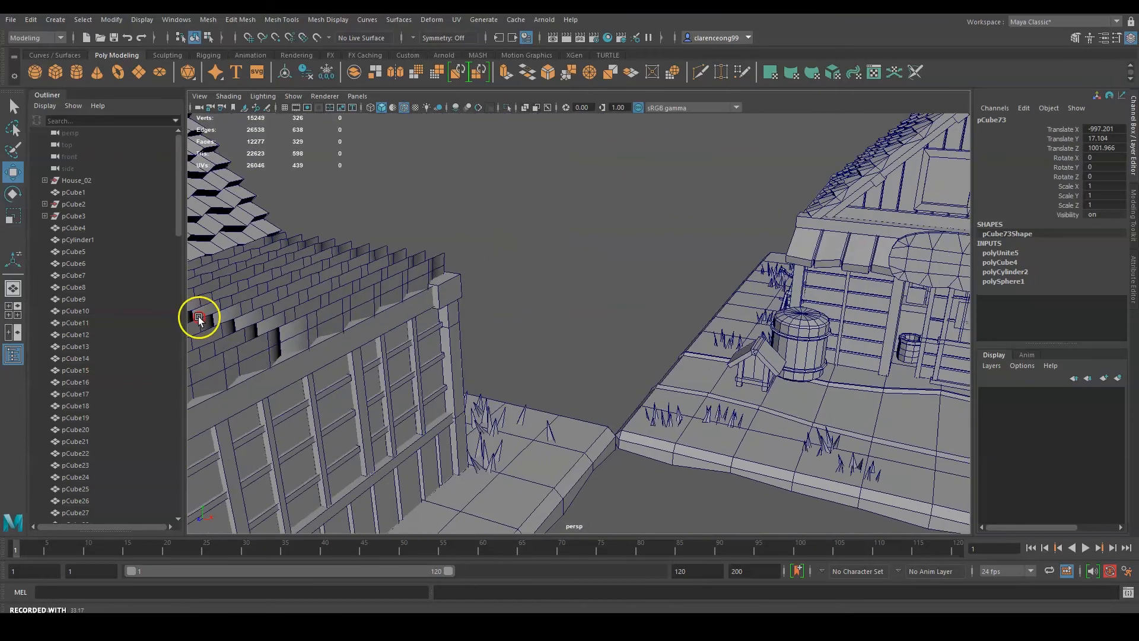
{"action": "middle_click_drag", "start_coordinate": [199, 317], "coordinate": [679, 287], "text": "alt"}
{"action": "left_click_drag", "start_coordinate": [682, 291], "coordinate": [578, 302], "text": "alt"}
{"action": "scroll", "coordinate": [665, 313], "scroll_direction": "down", "scroll_amount": 5}
{"action": "middle_click_drag", "start_coordinate": [700, 313], "coordinate": [199, 376], "text": "alt"}
{"action": "left_click", "coordinate": [594, 372]}
{"action": "middle_click_drag", "start_coordinate": [482, 382], "coordinate": [927, 337], "text": "alt"}
{"action": "left_click_drag", "start_coordinate": [717, 341], "coordinate": [719, 356], "text": "alt"}
{"action": "left_click_drag", "start_coordinate": [645, 315], "coordinate": [669, 277], "text": "alt"}
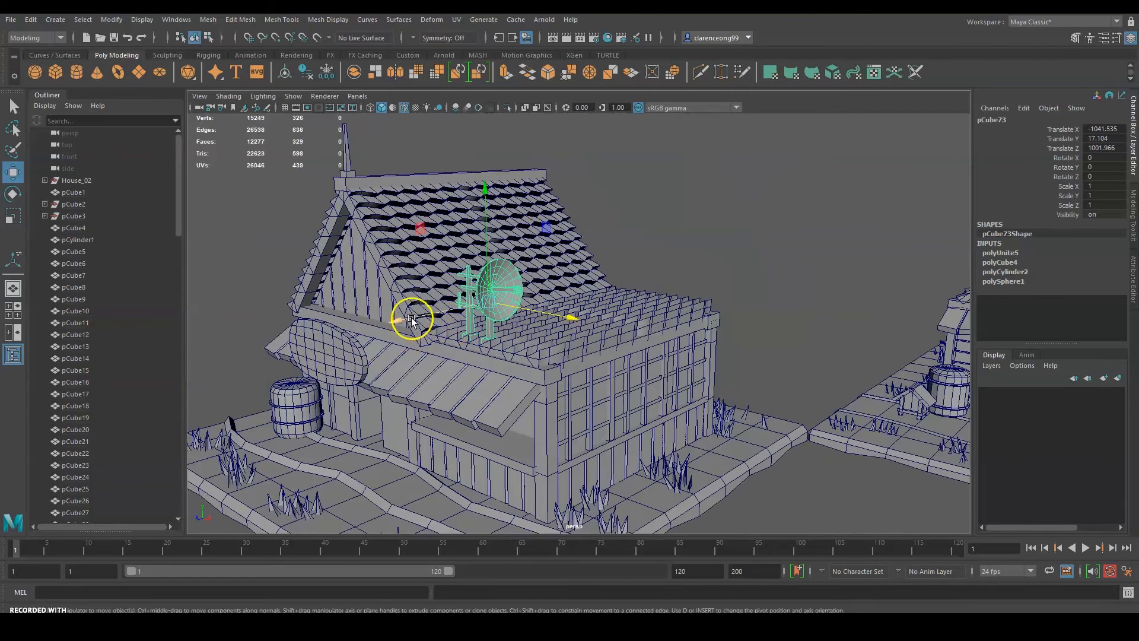
Step: Clear the selection and save the scene
{"action": "left_click", "coordinate": [633, 246]}
{"action": "scroll", "coordinate": [735, 314], "scroll_direction": "up", "scroll_amount": 5}
{"action": "key", "text": "ctrl+s"}
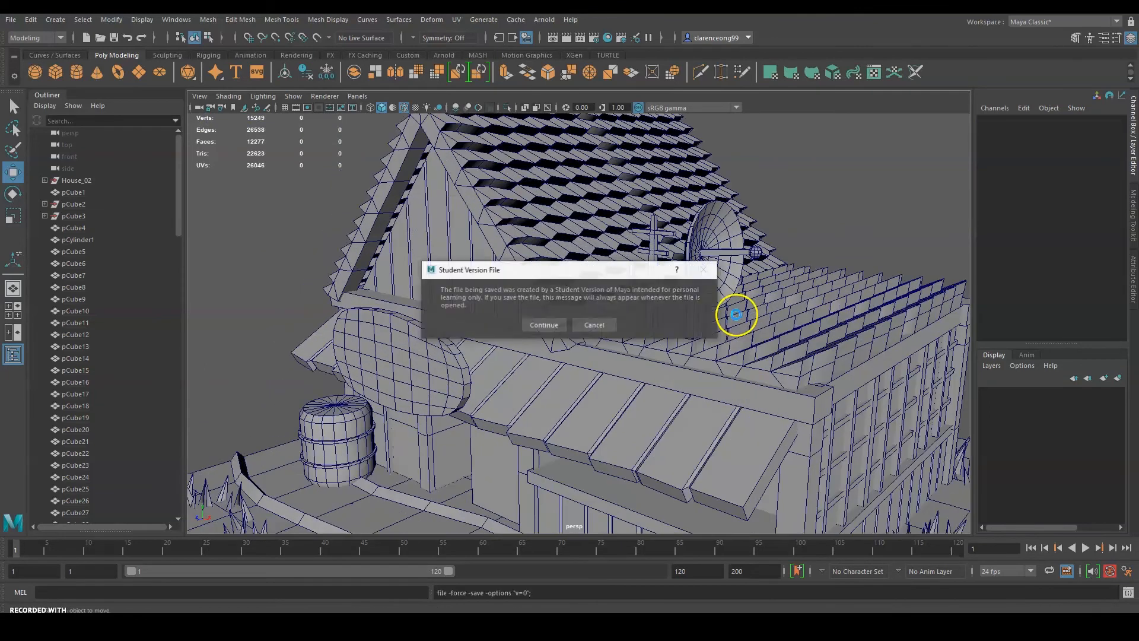
{"action": "left_click", "coordinate": [541, 323]}
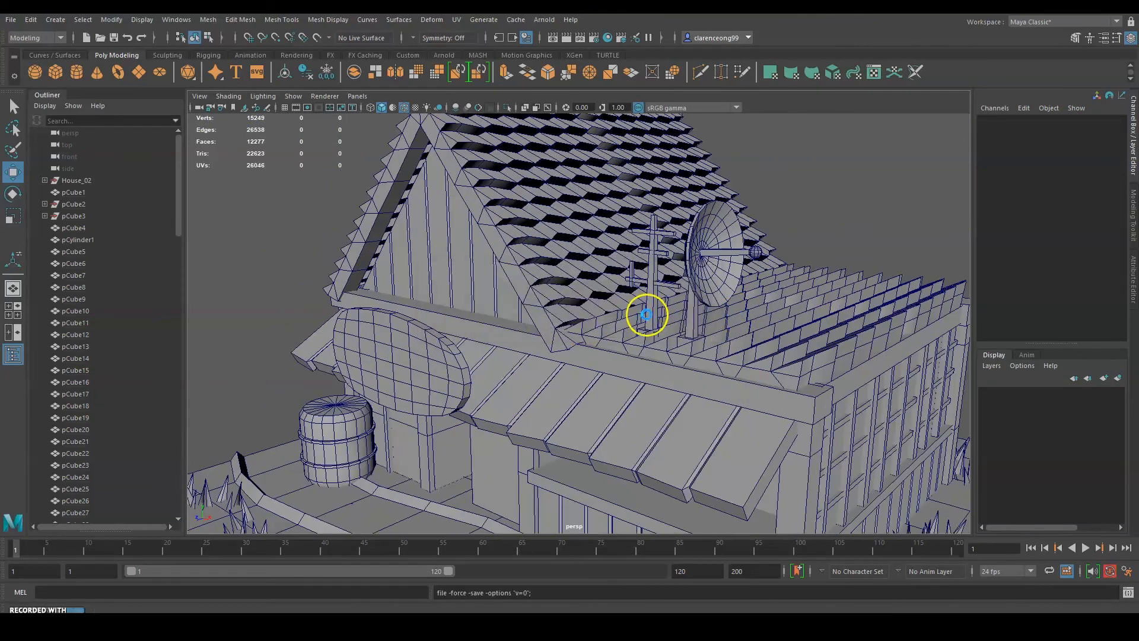
Step: Examine the placed antenna and dish from several angles and compare them with the version on the first house
{"action": "left_click_drag", "start_coordinate": [667, 338], "coordinate": [724, 349], "text": "alt"}
{"action": "middle_click_drag", "start_coordinate": [710, 315], "coordinate": [608, 336], "text": "alt"}
{"action": "left_click_drag", "start_coordinate": [608, 335], "coordinate": [617, 329], "text": "alt"}
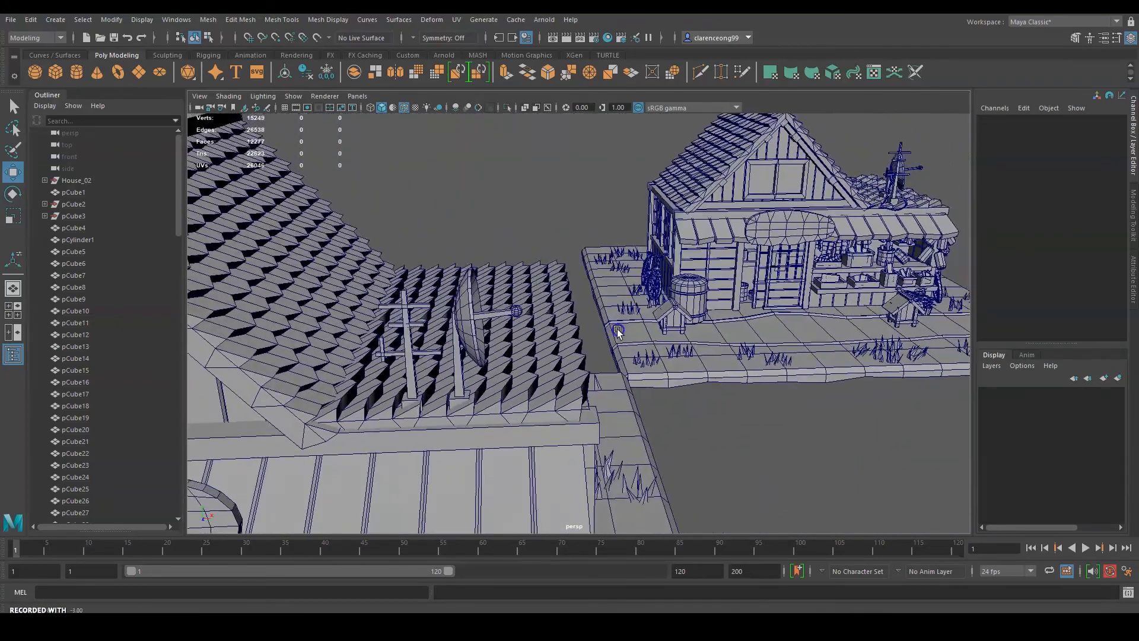
{"action": "left_click", "coordinate": [894, 190]}
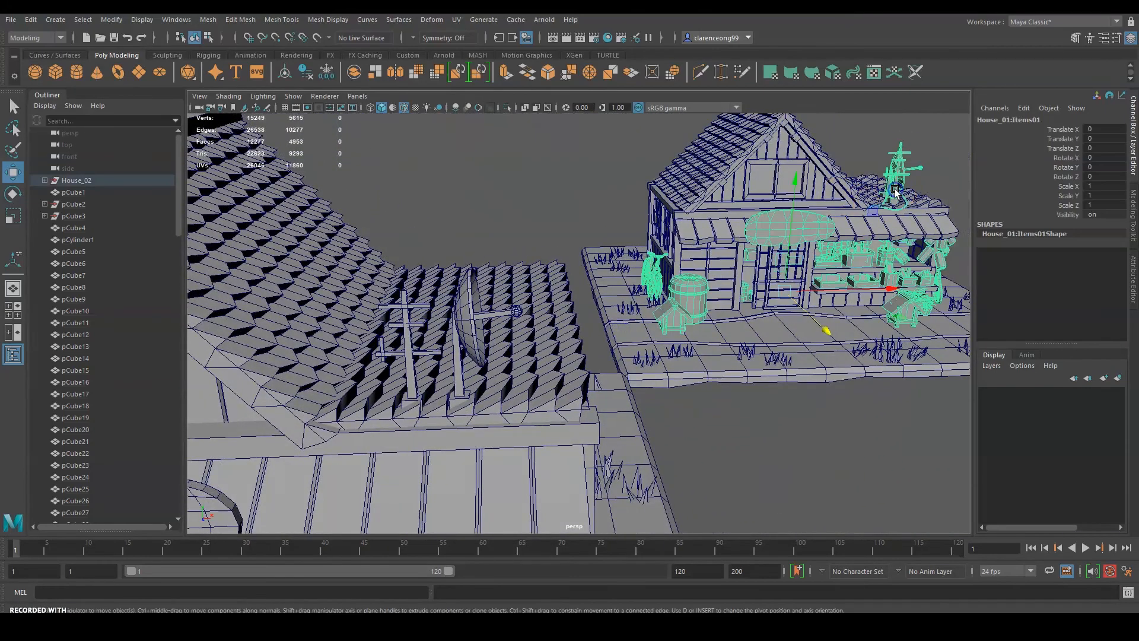
{"action": "left_click", "coordinate": [535, 190]}
{"action": "left_click_drag", "start_coordinate": [559, 254], "coordinate": [469, 275], "text": "alt"}
{"action": "middle_click_drag", "start_coordinate": [468, 275], "coordinate": [760, 108], "text": "alt"}
{"action": "middle_click_drag", "start_coordinate": [735, 219], "coordinate": [588, 376], "text": "alt"}
{"action": "scroll", "coordinate": [656, 305], "scroll_direction": "up", "scroll_amount": 5}
{"action": "left_click_drag", "start_coordinate": [653, 307], "coordinate": [692, 306], "text": "alt"}
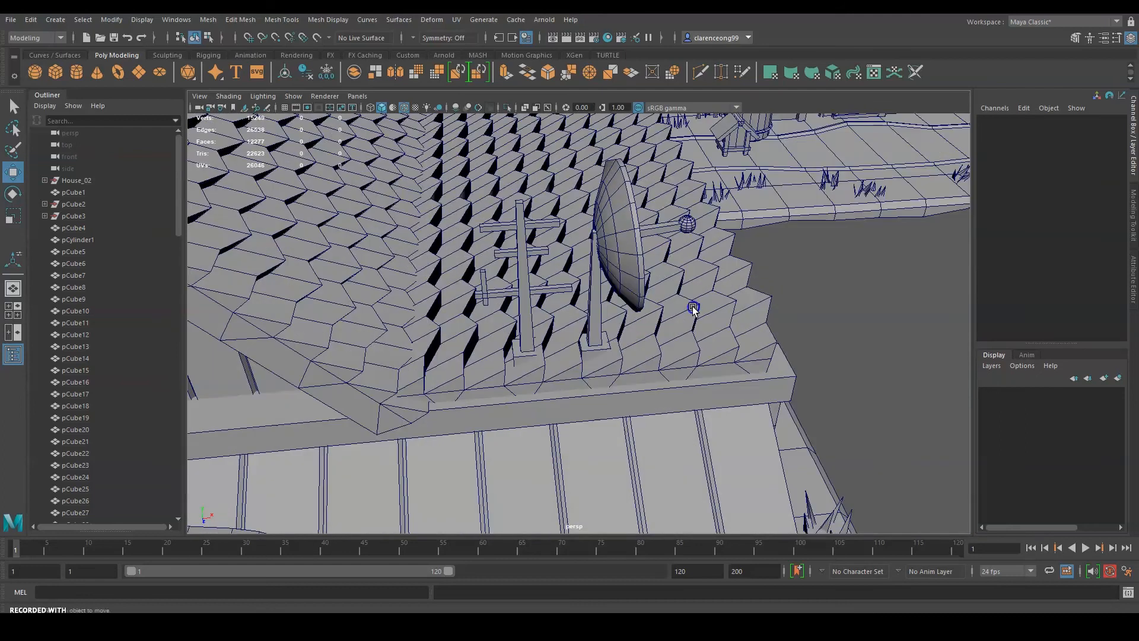
Step: Create a polygon cube and move it clear of the house to Translate X 773.523
{"action": "left_click", "coordinate": [127, 16]}
{"action": "mouse_move", "coordinate": [75, 23]}
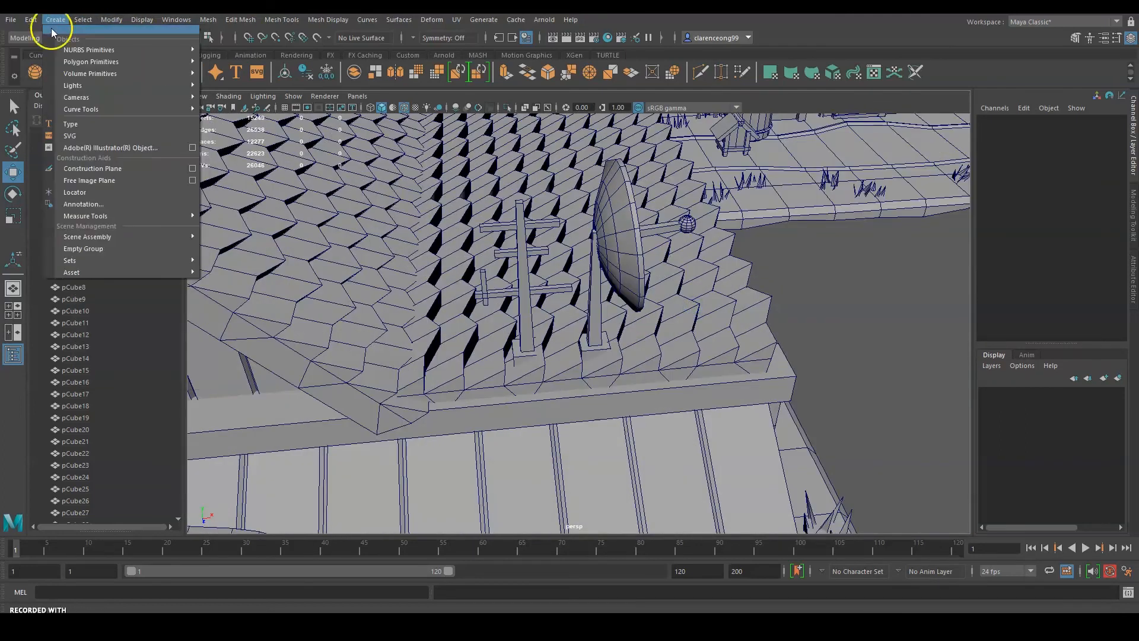
{"action": "left_click", "coordinate": [112, 15]}
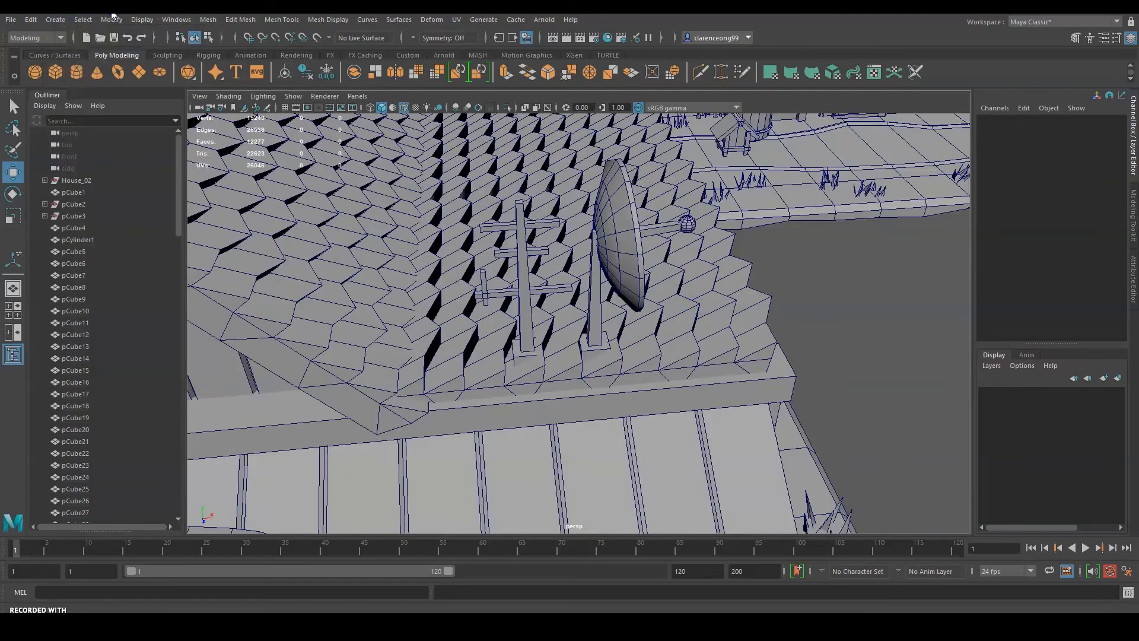
{"action": "left_click", "coordinate": [55, 76]}
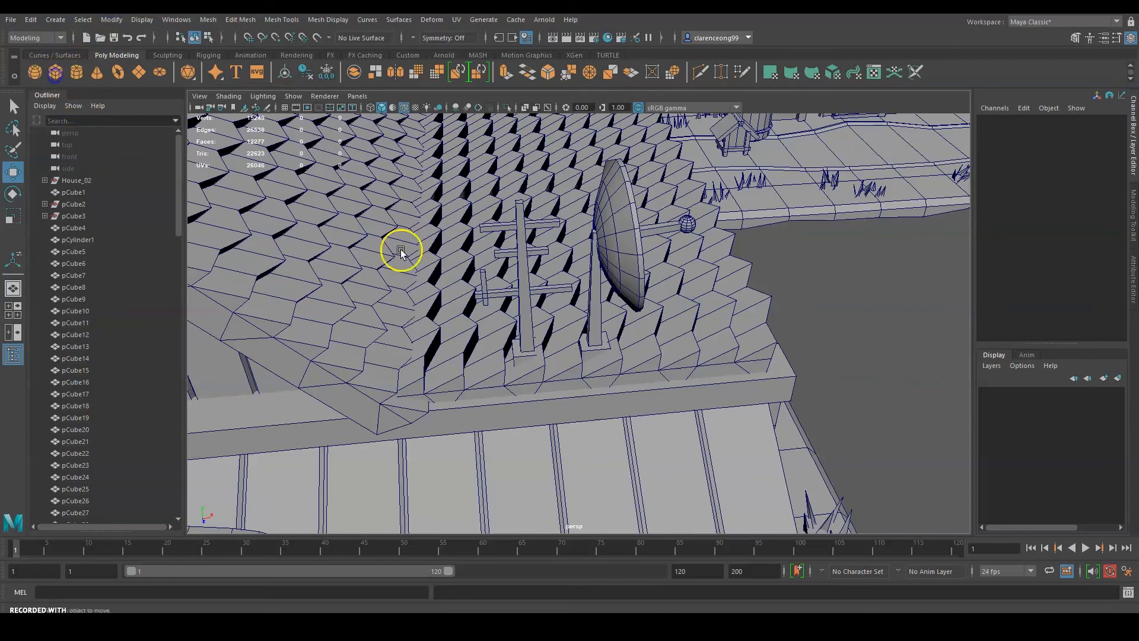
{"action": "left_click_drag", "start_coordinate": [723, 297], "coordinate": [682, 333], "text": "alt"}
{"action": "scroll", "coordinate": [667, 336], "scroll_direction": "down", "scroll_amount": 4}
{"action": "left_click_drag", "start_coordinate": [614, 344], "coordinate": [890, 389]}
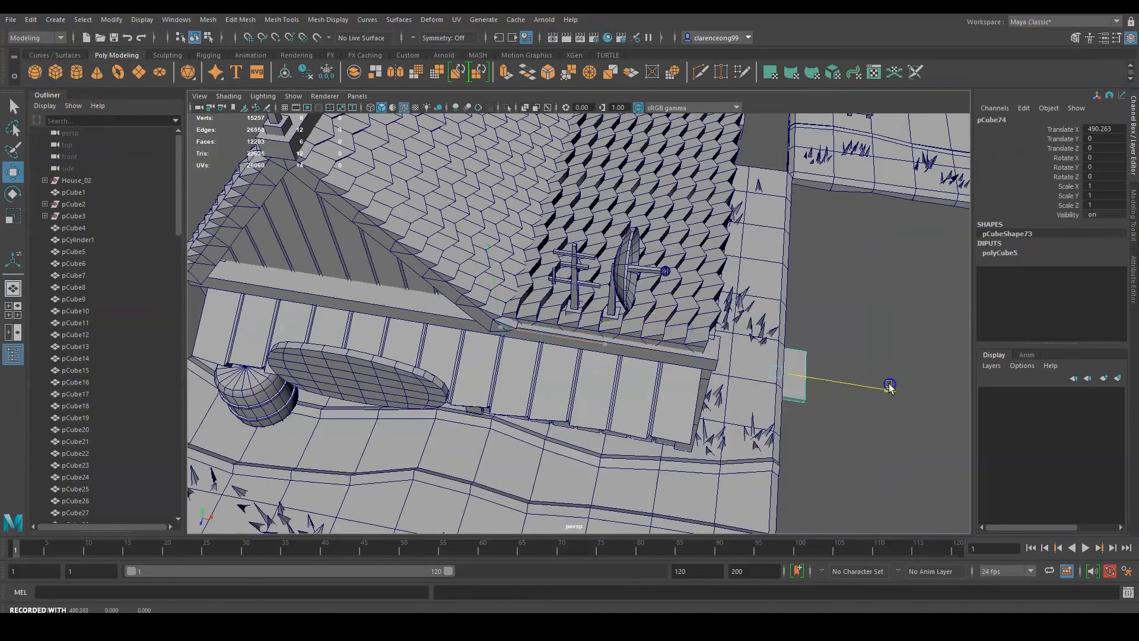
{"action": "key", "text": "f"}
{"action": "left_click_drag", "start_coordinate": [651, 341], "coordinate": [854, 366]}
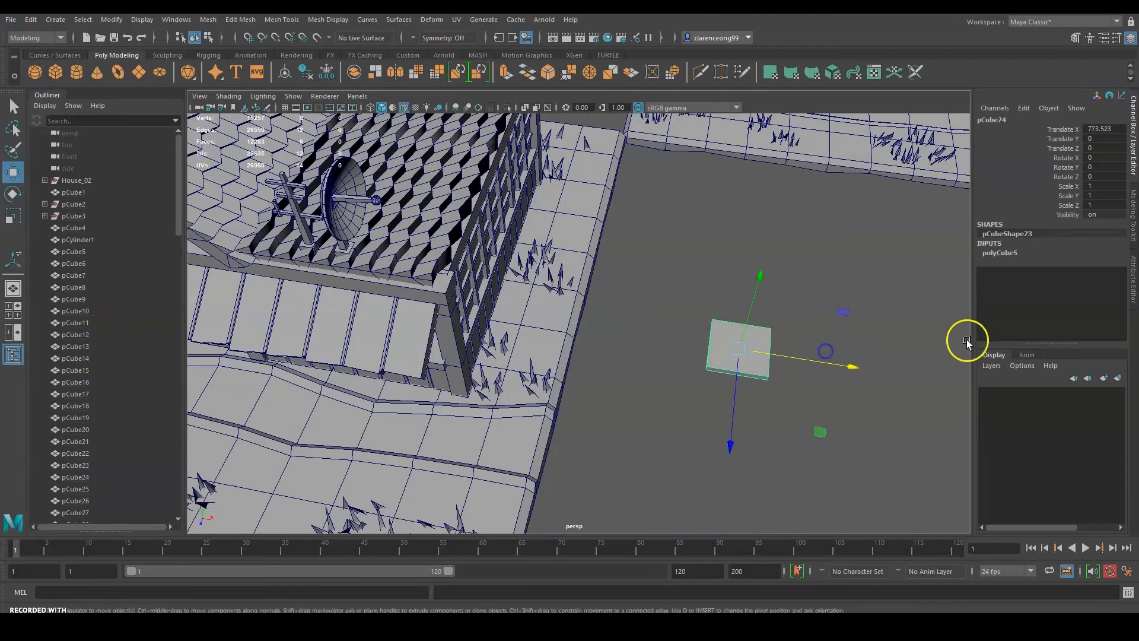
Step: Set the cube's width to 10, depth to 200 and depth subdivisions to 10
{"action": "left_click", "coordinate": [1000, 253]}
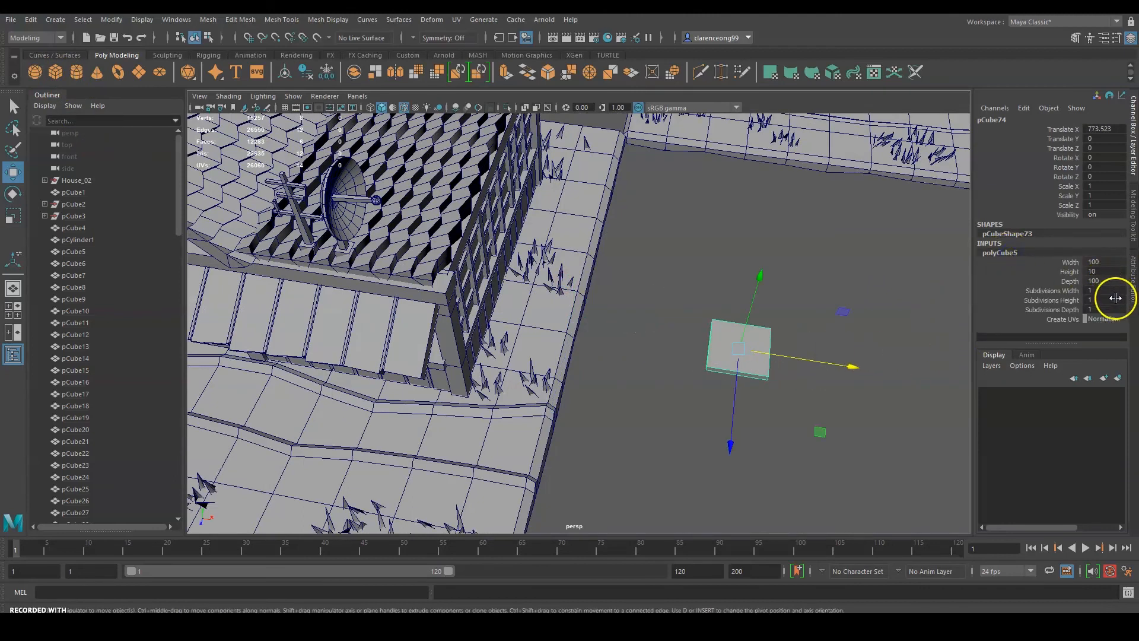
{"action": "left_click", "coordinate": [1115, 262]}
{"action": "type", "text": "10"}
{"action": "key", "text": "Return"}
{"action": "left_click_drag", "start_coordinate": [898, 358], "coordinate": [764, 351], "text": "alt"}
{"action": "middle_click_drag", "start_coordinate": [764, 351], "coordinate": [611, 165], "text": "alt"}
{"action": "middle_click_drag", "start_coordinate": [610, 349], "coordinate": [625, 200], "text": "alt"}
{"action": "left_click", "coordinate": [1104, 290]}
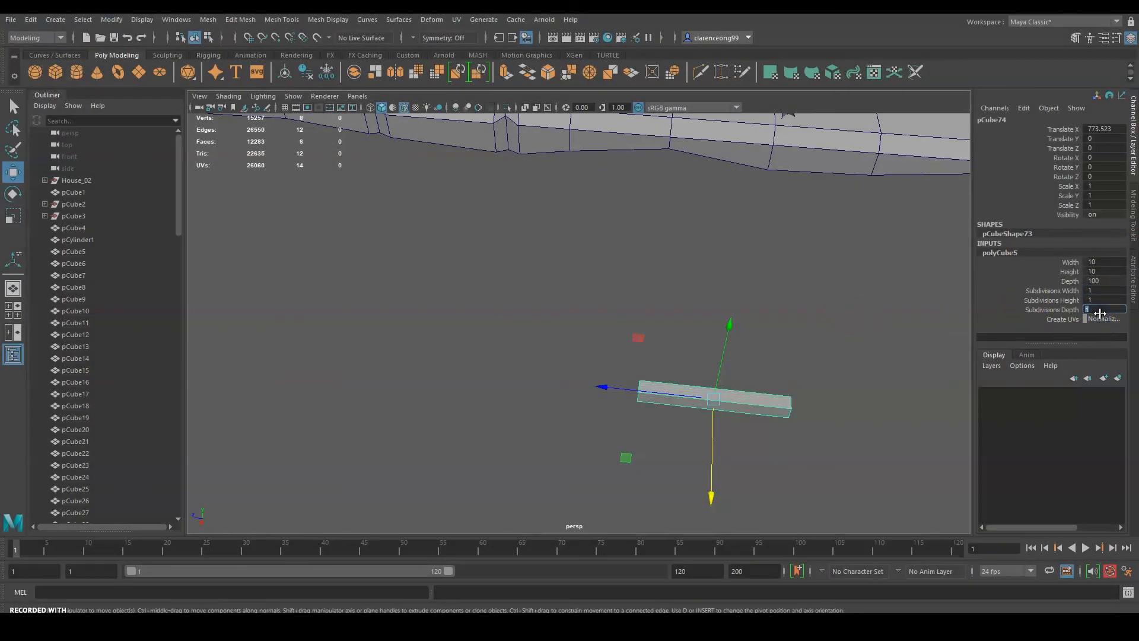
{"action": "left_click", "coordinate": [1104, 279]}
{"action": "type", "text": "200"}
{"action": "key", "text": "Return"}
Step: Move the long bar to the awning in front of the antenna, at Translate X 101.905, Y 280.614 and Z 277.124
{"action": "scroll", "coordinate": [665, 255], "scroll_direction": "down", "scroll_amount": 5}
{"action": "left_click_drag", "start_coordinate": [641, 237], "coordinate": [771, 267], "text": "alt"}
{"action": "left_click_drag", "start_coordinate": [771, 411], "coordinate": [770, 411]}
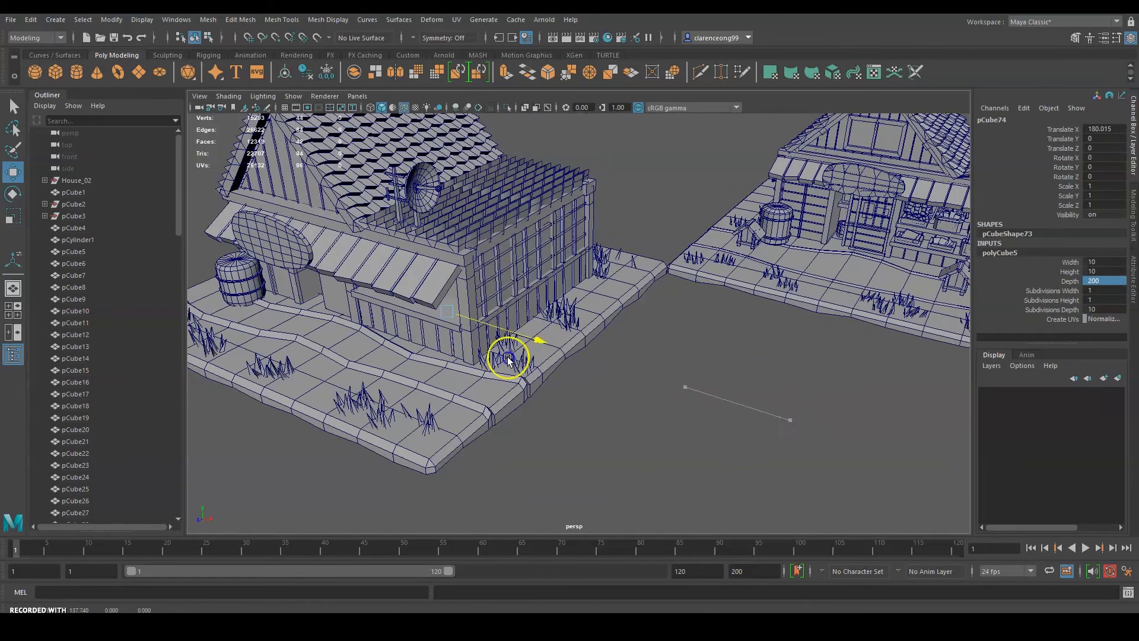
{"action": "left_click_drag", "start_coordinate": [394, 169], "coordinate": [616, 224], "text": "alt"}
{"action": "scroll", "coordinate": [617, 224], "scroll_direction": "up", "scroll_amount": 3}
{"action": "left_click_drag", "start_coordinate": [464, 334], "coordinate": [444, 347]}
{"action": "right_click_drag", "start_coordinate": [505, 332], "coordinate": [609, 295], "text": "alt"}
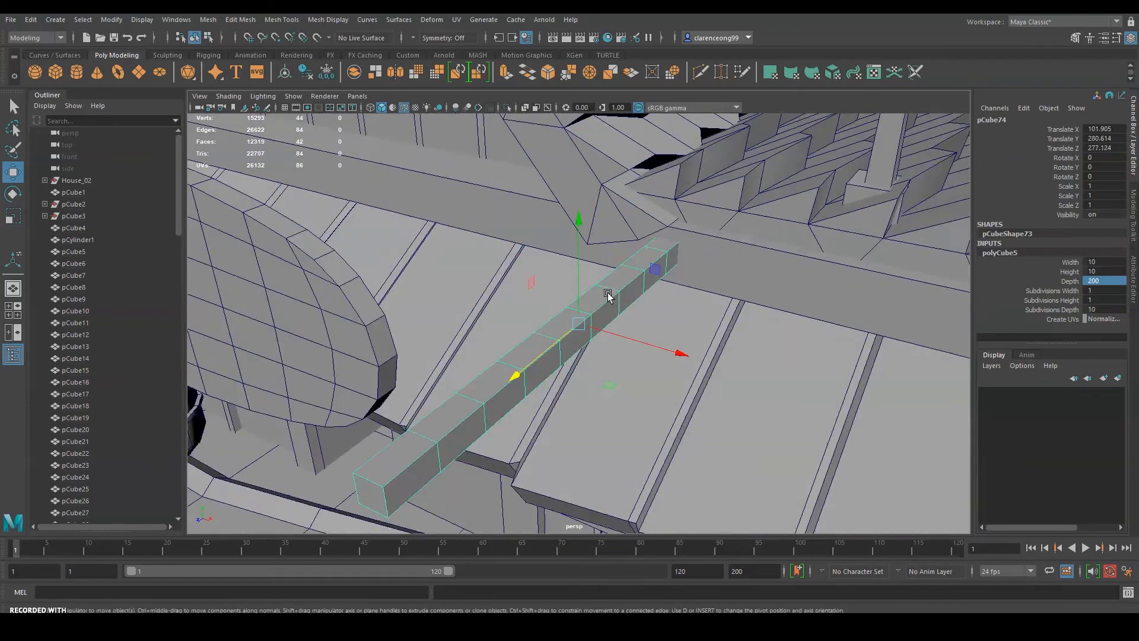
Step: Thin the bar to a width and height of 5 and tilt it to Rotate X 50 near the dish
{"action": "left_click_drag", "start_coordinate": [610, 295], "coordinate": [664, 321], "text": "alt"}
{"action": "left_click_drag", "start_coordinate": [664, 335], "coordinate": [874, 338]}
{"action": "left_click_drag", "start_coordinate": [771, 320], "coordinate": [688, 284], "text": "alt"}
{"action": "left_click_drag", "start_coordinate": [670, 287], "coordinate": [668, 148]}
{"action": "left_click_drag", "start_coordinate": [450, 356], "coordinate": [552, 332], "text": "alt"}
{"action": "right_click_drag", "start_coordinate": [558, 350], "coordinate": [520, 354], "text": "alt"}
{"action": "left_click_drag", "start_coordinate": [520, 354], "coordinate": [620, 296], "text": "alt"}
{"action": "left_click_drag", "start_coordinate": [626, 325], "coordinate": [645, 336]}
{"action": "left_click_drag", "start_coordinate": [629, 286], "coordinate": [570, 311]}
{"action": "left_click_drag", "start_coordinate": [569, 311], "coordinate": [451, 350], "text": "alt"}
{"action": "right_click_drag", "start_coordinate": [451, 350], "coordinate": [494, 340], "text": "alt"}
{"action": "left_click_drag", "start_coordinate": [494, 339], "coordinate": [702, 130], "text": "alt"}
{"action": "key", "text": "Return"}
Step: Position the tilted bar so that its upper end meets the back of the satellite dish
{"action": "right_click_drag", "start_coordinate": [830, 299], "coordinate": [765, 310], "text": "alt"}
{"action": "left_click_drag", "start_coordinate": [765, 309], "coordinate": [746, 311], "text": "alt"}
{"action": "left_click_drag", "start_coordinate": [645, 311], "coordinate": [638, 240]}
{"action": "right_click_drag", "start_coordinate": [607, 284], "coordinate": [734, 218], "text": "alt"}
{"action": "left_click_drag", "start_coordinate": [733, 219], "coordinate": [808, 315], "text": "alt"}
{"action": "right_click_drag", "start_coordinate": [808, 314], "coordinate": [764, 307], "text": "alt"}
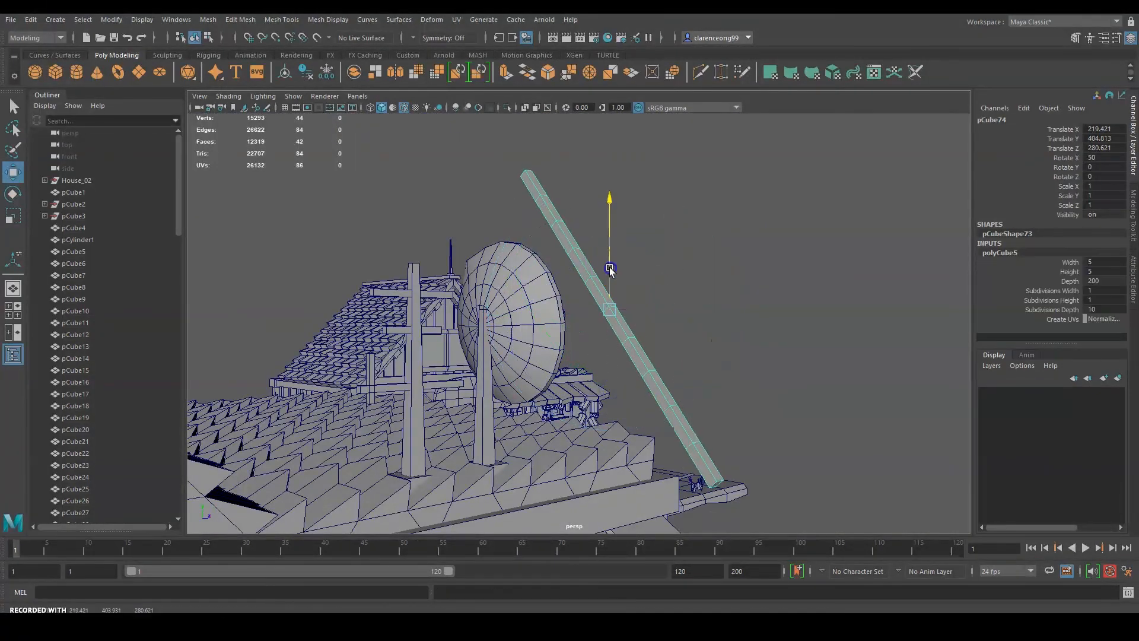
{"action": "left_click_drag", "start_coordinate": [602, 430], "coordinate": [605, 431]}
{"action": "left_click_drag", "start_coordinate": [706, 368], "coordinate": [593, 350], "text": "alt"}
Step: Rotate and move the bar's lower half of vertices so that this section hangs straight down at the roof edge
{"action": "right_click_drag", "start_coordinate": [573, 264], "coordinate": [523, 267]}
{"action": "left_click_drag", "start_coordinate": [639, 409], "coordinate": [721, 484], "text": "alt"}
{"action": "left_click_drag", "start_coordinate": [679, 281], "coordinate": [457, 516]}
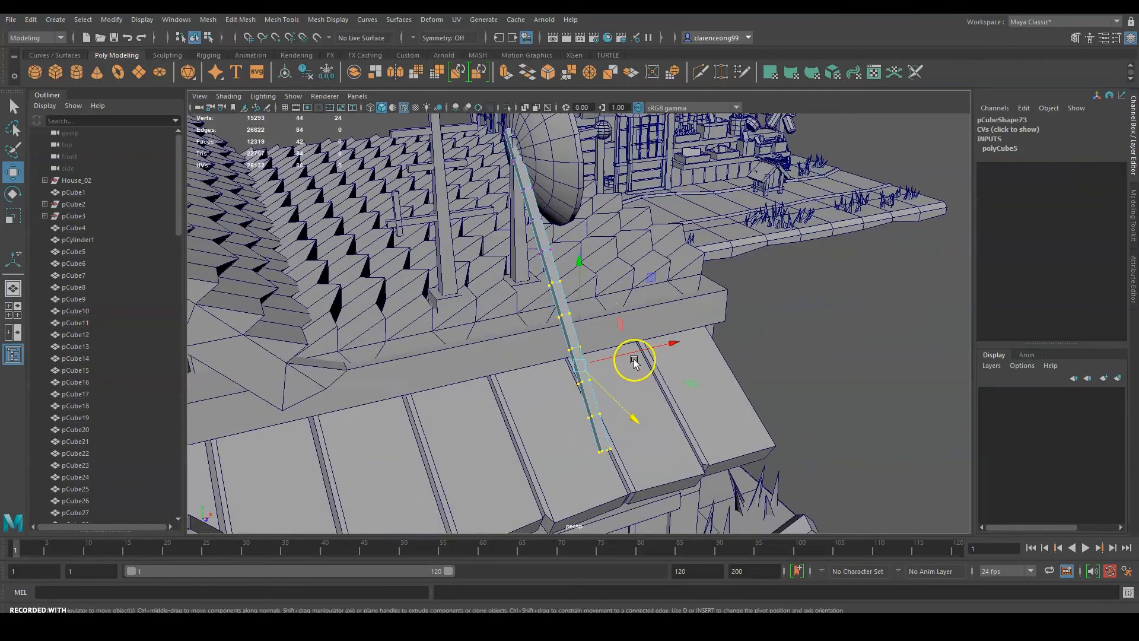
{"action": "key", "text": "e"}
{"action": "left_click_drag", "start_coordinate": [633, 371], "coordinate": [610, 384], "text": "alt"}
{"action": "key", "text": "w"}
{"action": "left_click_drag", "start_coordinate": [530, 468], "coordinate": [702, 195], "text": "alt"}
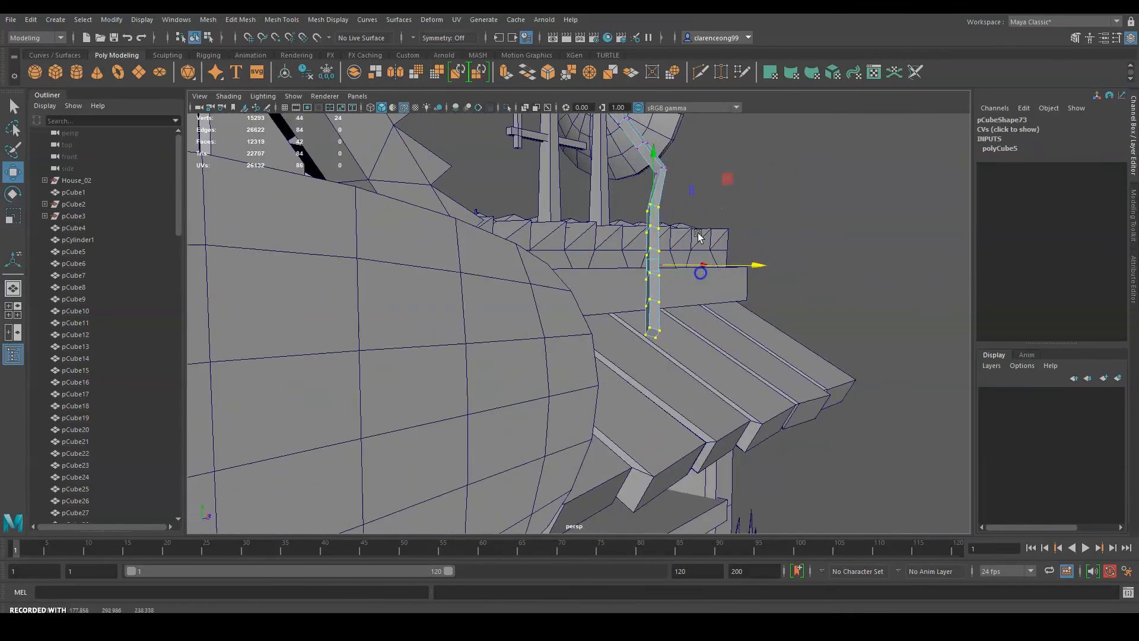
{"action": "left_click_drag", "start_coordinate": [699, 272], "coordinate": [698, 273]}
Step: Adjust the rows of vertices below the dish to bend the bar's upper section into a hanging cable curve
{"action": "left_click_drag", "start_coordinate": [654, 202], "coordinate": [655, 240]}
{"action": "left_click_drag", "start_coordinate": [789, 196], "coordinate": [679, 231], "text": "alt"}
{"action": "middle_click_drag", "start_coordinate": [679, 231], "coordinate": [619, 348], "text": "alt"}
{"action": "left_click_drag", "start_coordinate": [744, 227], "coordinate": [675, 290]}
{"action": "middle_click_drag", "start_coordinate": [691, 109], "coordinate": [651, 195], "text": "alt"}
{"action": "left_click_drag", "start_coordinate": [721, 261], "coordinate": [848, 306], "text": "alt"}
{"action": "left_click_drag", "start_coordinate": [633, 318], "coordinate": [563, 393]}
{"action": "key", "text": "f"}
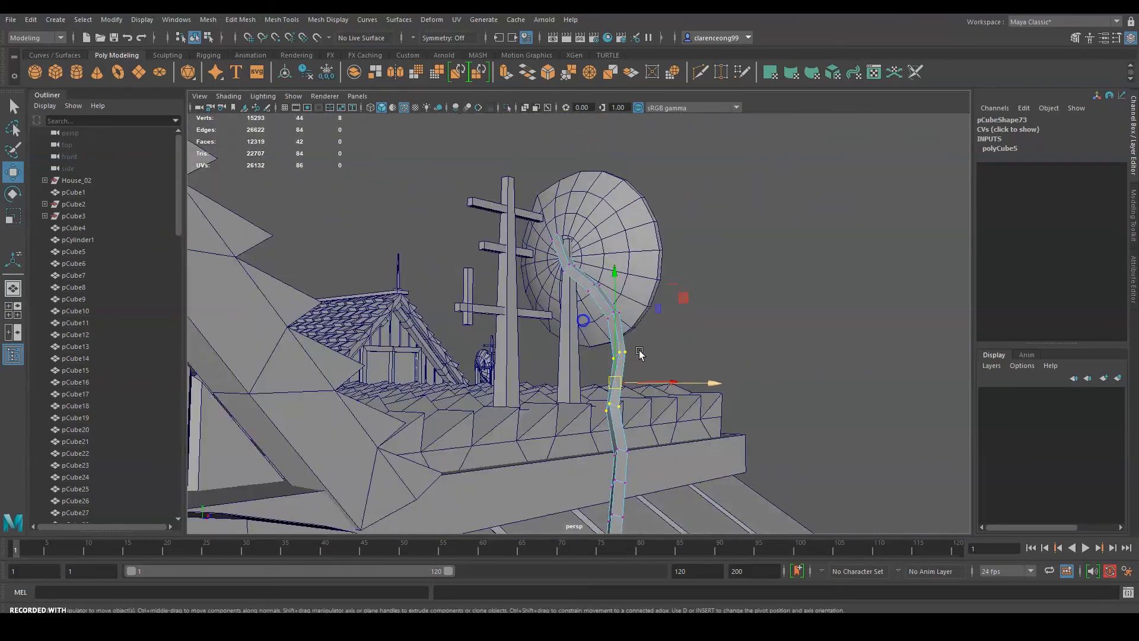
Step: Rotate and move the cable's lower vertices to curve its free end sideways toward the gable
{"action": "left_click_drag", "start_coordinate": [554, 368], "coordinate": [584, 332], "text": "alt"}
{"action": "middle_click_drag", "start_coordinate": [584, 332], "coordinate": [592, 420], "text": "alt"}
{"action": "left_click_drag", "start_coordinate": [511, 418], "coordinate": [597, 514]}
{"action": "key", "text": "e"}
{"action": "key", "text": "w"}
{"action": "left_click_drag", "start_coordinate": [605, 457], "coordinate": [555, 469]}
{"action": "left_click_drag", "start_coordinate": [490, 383], "coordinate": [504, 401]}
{"action": "key", "text": "ctrl+z"}
{"action": "left_click_drag", "start_coordinate": [534, 469], "coordinate": [500, 462]}
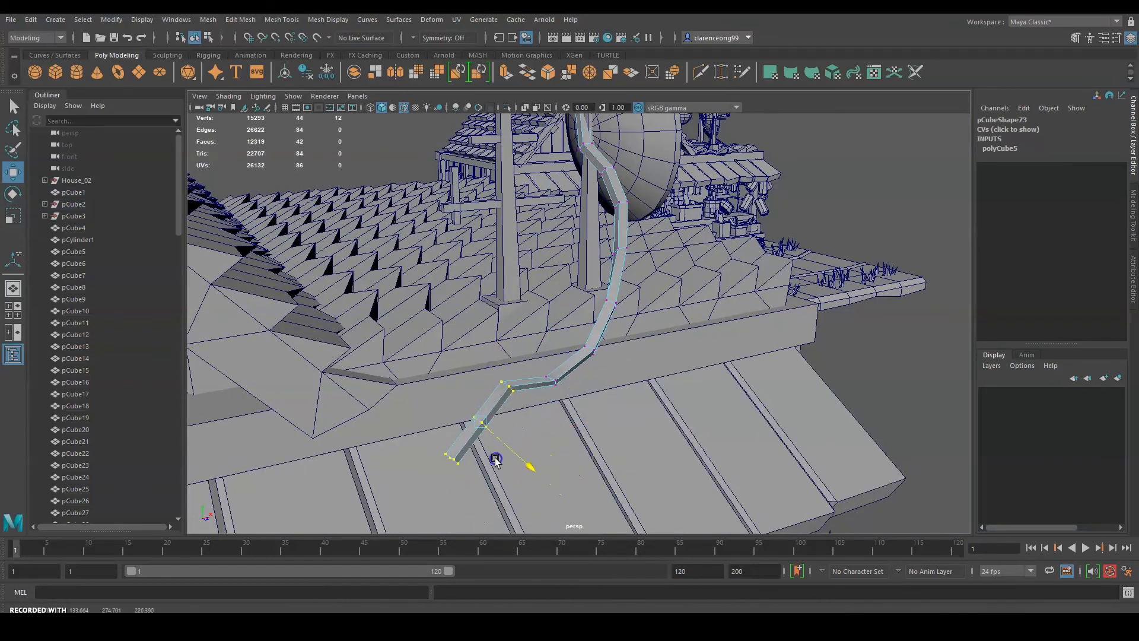
Step: Rotate and shift the cable's end segments to form a smooth sweep along the roof edge toward the gable corner
{"action": "key", "text": "e"}
{"action": "left_click_drag", "start_coordinate": [482, 410], "coordinate": [792, 346], "text": "alt"}
{"action": "key", "text": "e"}
{"action": "left_click_drag", "start_coordinate": [643, 446], "coordinate": [632, 447]}
{"action": "left_click_drag", "start_coordinate": [654, 377], "coordinate": [552, 390], "text": "alt"}
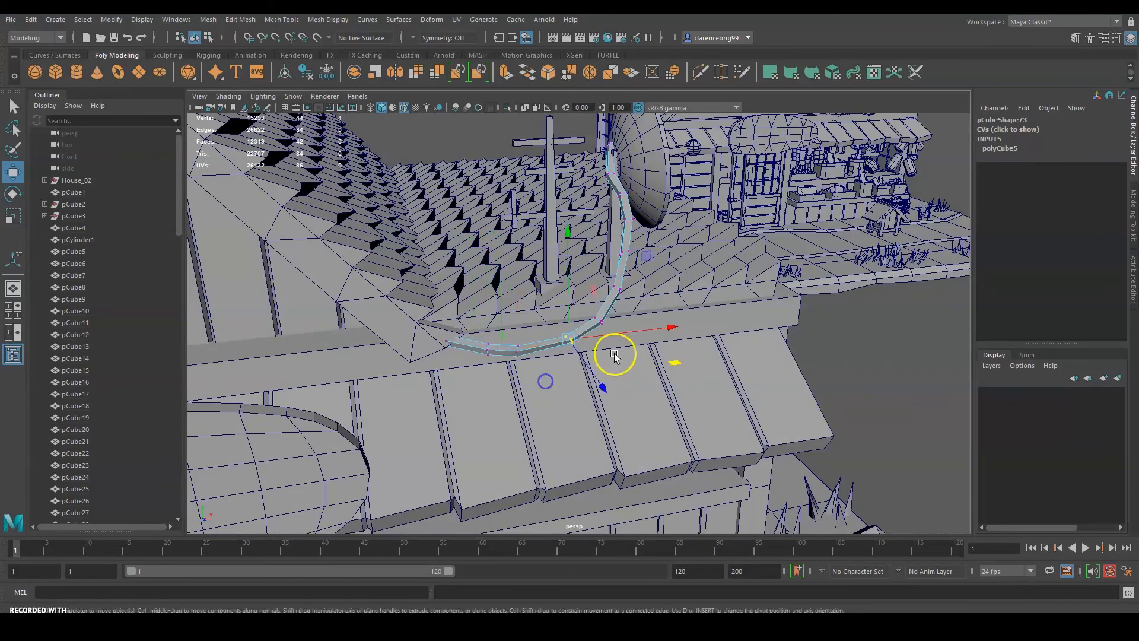
{"action": "left_click_drag", "start_coordinate": [894, 315], "coordinate": [664, 330], "text": "alt"}
{"action": "key", "text": "e"}
{"action": "key", "text": "w"}
{"action": "key", "text": "r"}
{"action": "key", "text": "w"}
Step: Soften the edges of the finished cable mesh and save the scene
{"action": "right_click_drag", "start_coordinate": [664, 330], "coordinate": [703, 311]}
{"action": "left_click_drag", "start_coordinate": [702, 311], "coordinate": [623, 338], "text": "alt"}
{"action": "left_click", "coordinate": [622, 338]}
{"action": "left_click", "coordinate": [344, 20]}
{"action": "left_click", "coordinate": [346, 124]}
{"action": "left_click", "coordinate": [735, 236]}
{"action": "left_click_drag", "start_coordinate": [735, 236], "coordinate": [700, 296], "text": "alt"}
{"action": "key", "text": "ctrl+s"}
{"action": "left_click", "coordinate": [597, 325]}
Step: Duplicate the cable at Translate X 200.32 and move the copy's upper vertices to the top of the dish pole
{"action": "left_click_drag", "start_coordinate": [597, 326], "coordinate": [599, 289], "text": "alt"}
{"action": "left_click", "coordinate": [617, 323]}
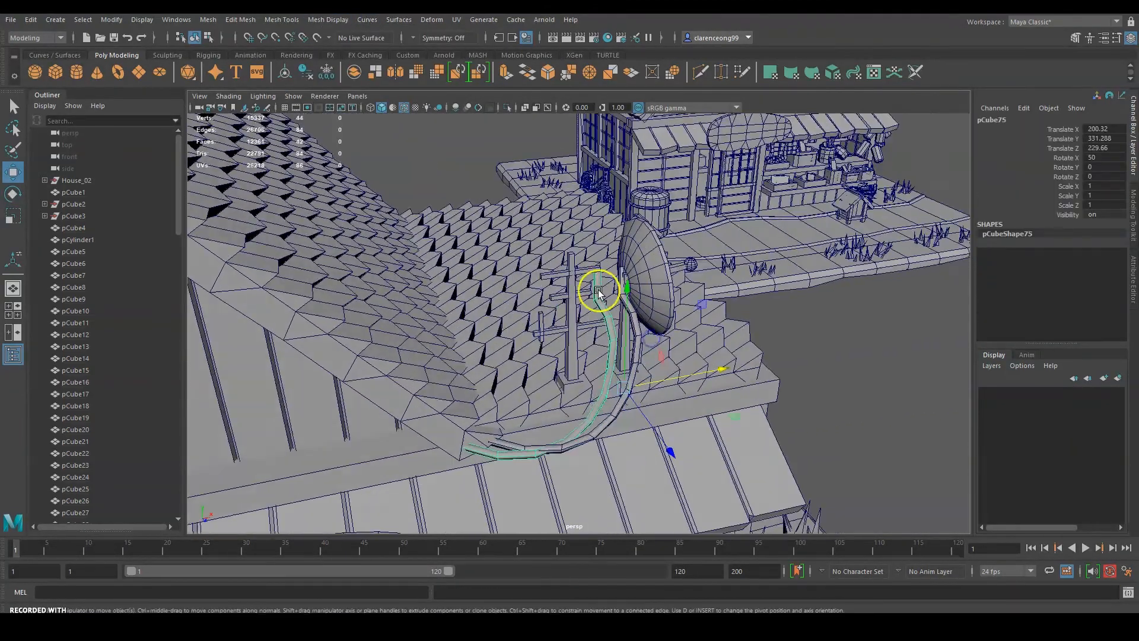
{"action": "right_click_drag", "start_coordinate": [600, 289], "coordinate": [539, 295]}
{"action": "left_click_drag", "start_coordinate": [585, 261], "coordinate": [628, 297]}
{"action": "scroll", "coordinate": [623, 285], "scroll_direction": "up", "scroll_amount": 4}
{"action": "left_click_drag", "start_coordinate": [617, 260], "coordinate": [645, 237]}
{"action": "key", "text": "e"}
{"action": "key", "text": "w"}
Step: Pull the copied cable's middle vertices back over the roof tiles and raise them near the antenna pole's base
{"action": "left_click_drag", "start_coordinate": [636, 412], "coordinate": [734, 351], "text": "alt"}
{"action": "key", "text": "e"}
{"action": "key", "text": "w"}
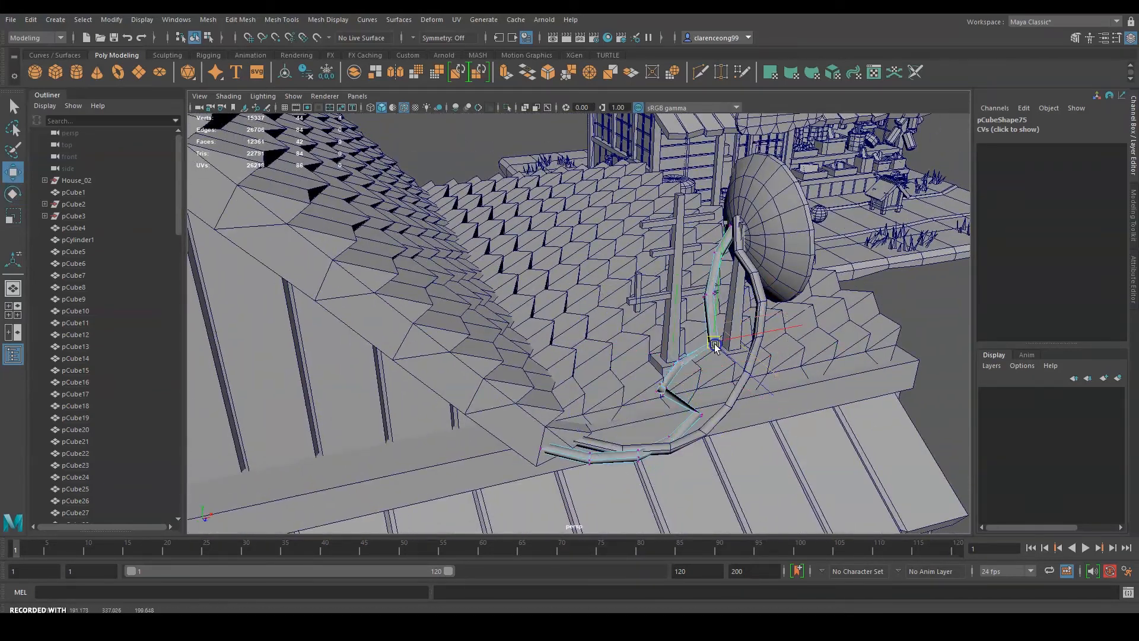
{"action": "left_click_drag", "start_coordinate": [697, 316], "coordinate": [719, 354]}
{"action": "right_click_drag", "start_coordinate": [719, 355], "coordinate": [828, 330], "text": "alt"}
{"action": "left_click_drag", "start_coordinate": [667, 330], "coordinate": [638, 337]}
{"action": "mouse_move", "coordinate": [643, 338]}
{"action": "left_mouse_down", "text": "alt"}
{"action": "mouse_move", "coordinate": [780, 351]}
{"action": "mouse_move", "coordinate": [644, 338]}
{"action": "left_mouse_up", "text": "alt"}
{"action": "left_click_drag", "start_coordinate": [645, 282], "coordinate": [645, 254]}
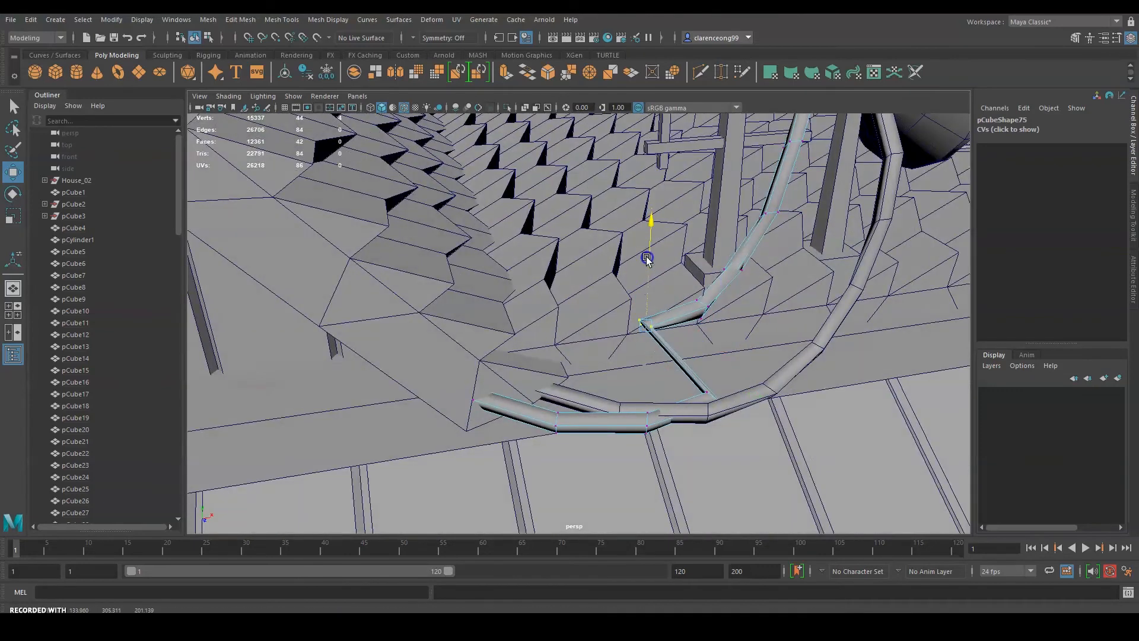
Step: Move the copied cable's lower bend vertices so the cable curves gradually from the antenna pole base toward the roof edge
{"action": "left_click_drag", "start_coordinate": [794, 332], "coordinate": [822, 318], "text": "alt"}
{"action": "left_click_drag", "start_coordinate": [822, 319], "coordinate": [352, 471]}
{"action": "left_click_drag", "start_coordinate": [529, 332], "coordinate": [527, 336]}
{"action": "left_click_drag", "start_coordinate": [646, 350], "coordinate": [584, 401], "text": "alt"}
{"action": "left_click_drag", "start_coordinate": [640, 356], "coordinate": [688, 392], "text": "alt"}
{"action": "left_click_drag", "start_coordinate": [692, 388], "coordinate": [641, 324]}
{"action": "left_click_drag", "start_coordinate": [616, 303], "coordinate": [615, 295]}
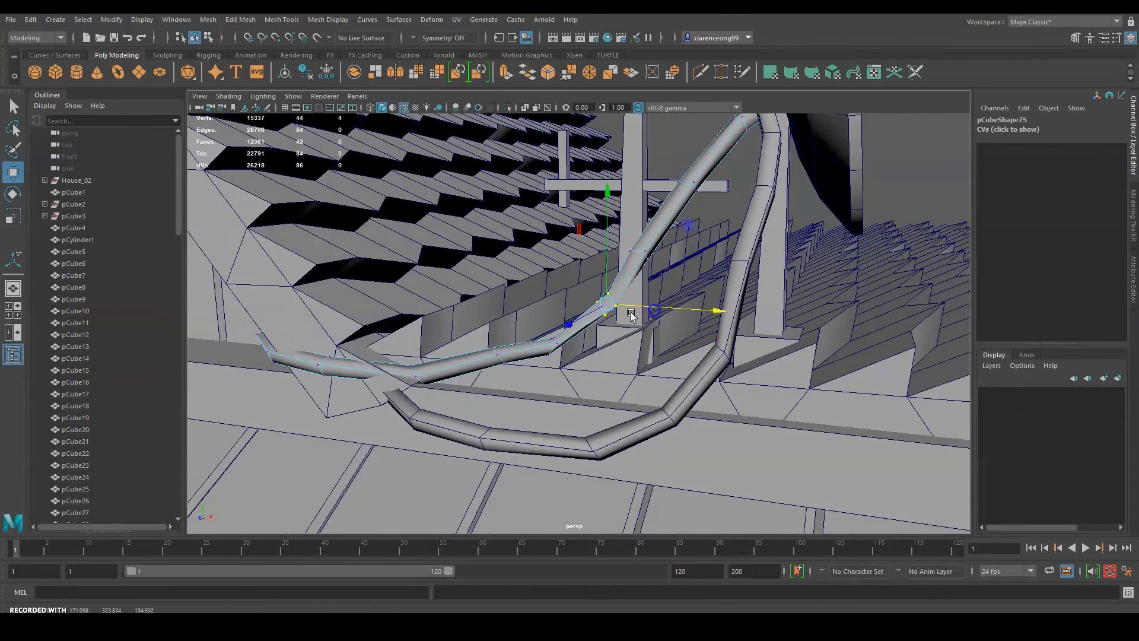
Step: Rotate the copied cable's bend vertices to follow the curve, return to object mode and save the scene
{"action": "key", "text": "e"}
{"action": "left_click_drag", "start_coordinate": [454, 312], "coordinate": [458, 329]}
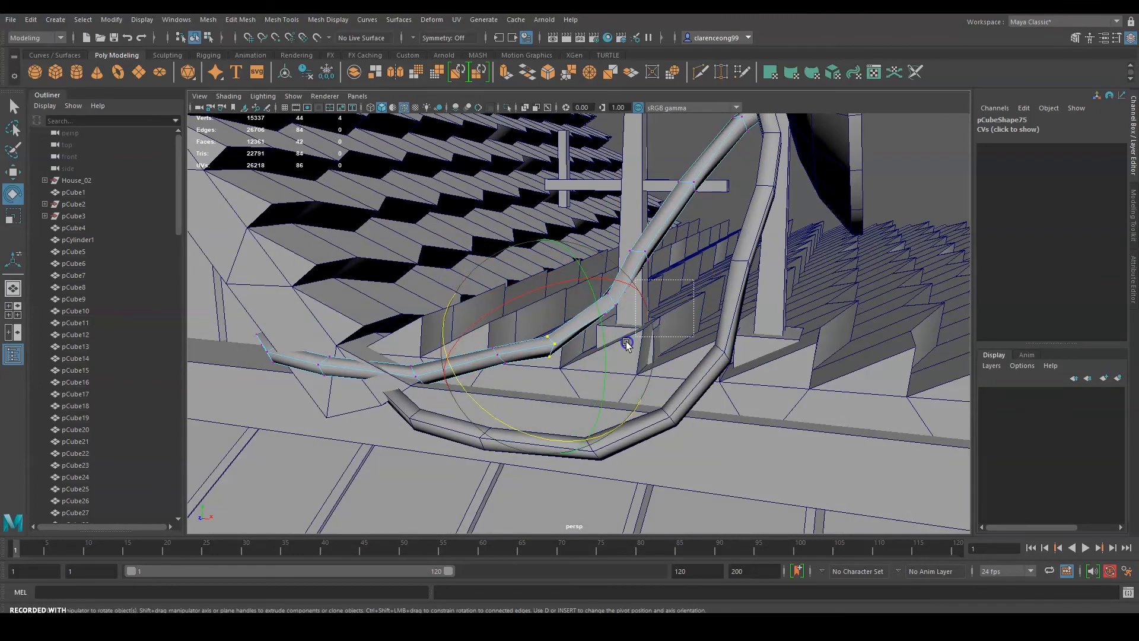
{"action": "left_click_drag", "start_coordinate": [608, 278], "coordinate": [702, 372], "text": "alt"}
{"action": "scroll", "coordinate": [702, 371], "scroll_direction": "down", "scroll_amount": 5}
{"action": "left_click", "coordinate": [647, 267]}
{"action": "right_click_drag", "start_coordinate": [631, 254], "coordinate": [691, 237]}
{"action": "scroll", "coordinate": [682, 255], "scroll_direction": "down", "scroll_amount": 5}
{"action": "left_click_drag", "start_coordinate": [691, 249], "coordinate": [711, 290], "text": "alt"}
{"action": "key", "text": "ctrl+s"}
{"action": "left_click", "coordinate": [550, 325]}
{"action": "left_click_drag", "start_coordinate": [670, 339], "coordinate": [785, 349], "text": "alt"}
{"action": "middle_click_drag", "start_coordinate": [784, 349], "coordinate": [572, 362], "text": "alt"}
{"action": "left_click", "coordinate": [716, 342]}
{"action": "key", "text": "w"}
{"action": "left_click_drag", "start_coordinate": [717, 341], "coordinate": [768, 442], "text": "alt"}
{"action": "left_click", "coordinate": [56, 71]}
{"action": "scroll", "coordinate": [365, 403], "scroll_direction": "down", "scroll_amount": 5}
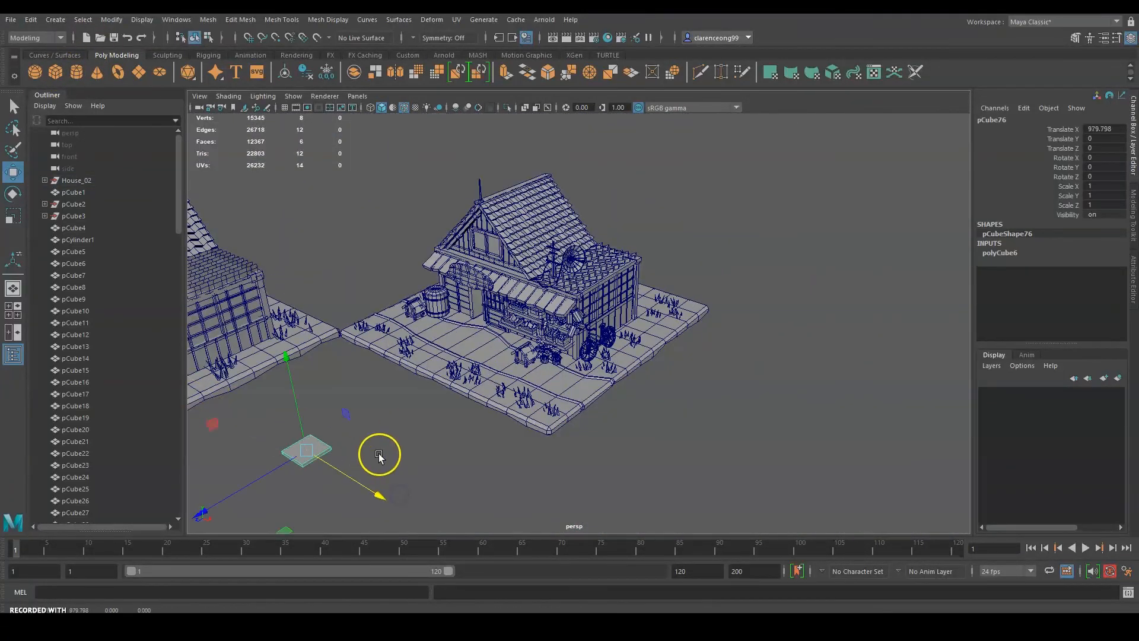
Step: Create a polygon cylinder with 12 axis and 3 height subdivisions, scaled to 1.817, 3.317, 1.817, beside the prop-filled house
{"action": "left_click", "coordinate": [76, 71]}
{"action": "scroll", "coordinate": [465, 460], "scroll_direction": "up", "scroll_amount": 5}
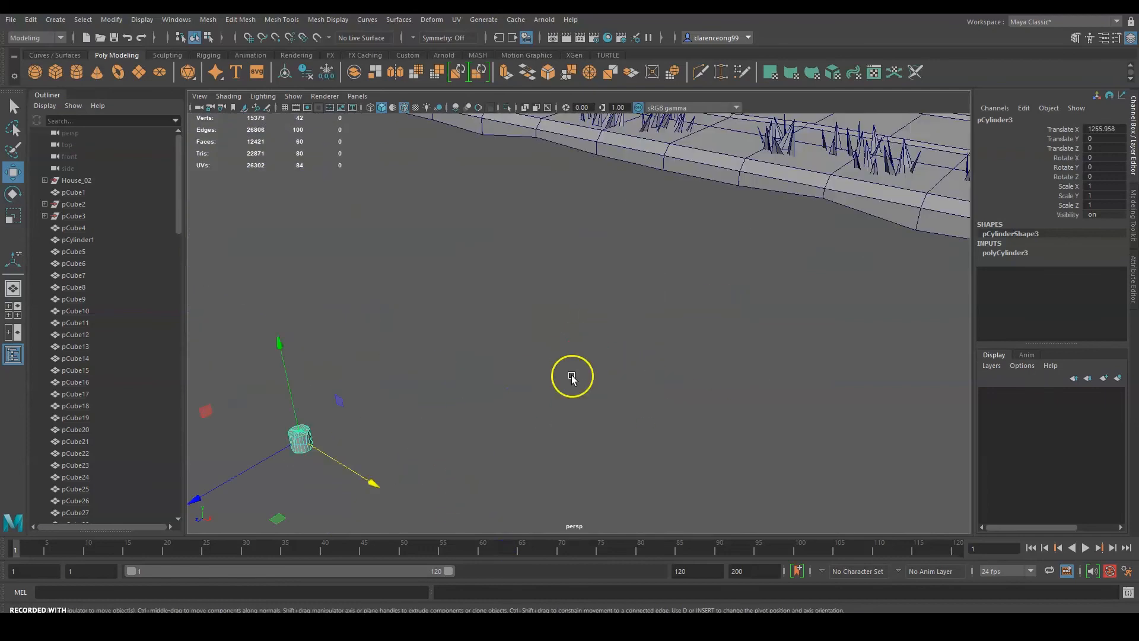
{"action": "middle_click_drag", "start_coordinate": [572, 376], "coordinate": [657, 342], "text": "alt"}
{"action": "key", "text": "r"}
{"action": "left_click_drag", "start_coordinate": [386, 405], "coordinate": [398, 394]}
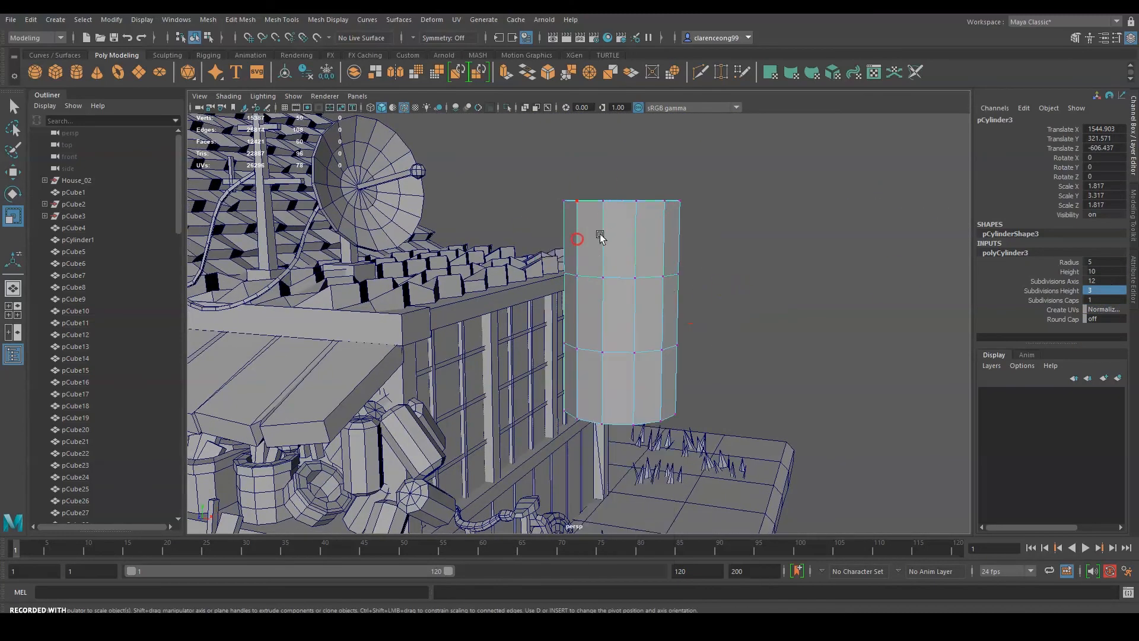
Step: Move the cylinder's inner vertex rings toward its ends, taper both caps and soften the mesh edges
{"action": "key", "text": "F9"}
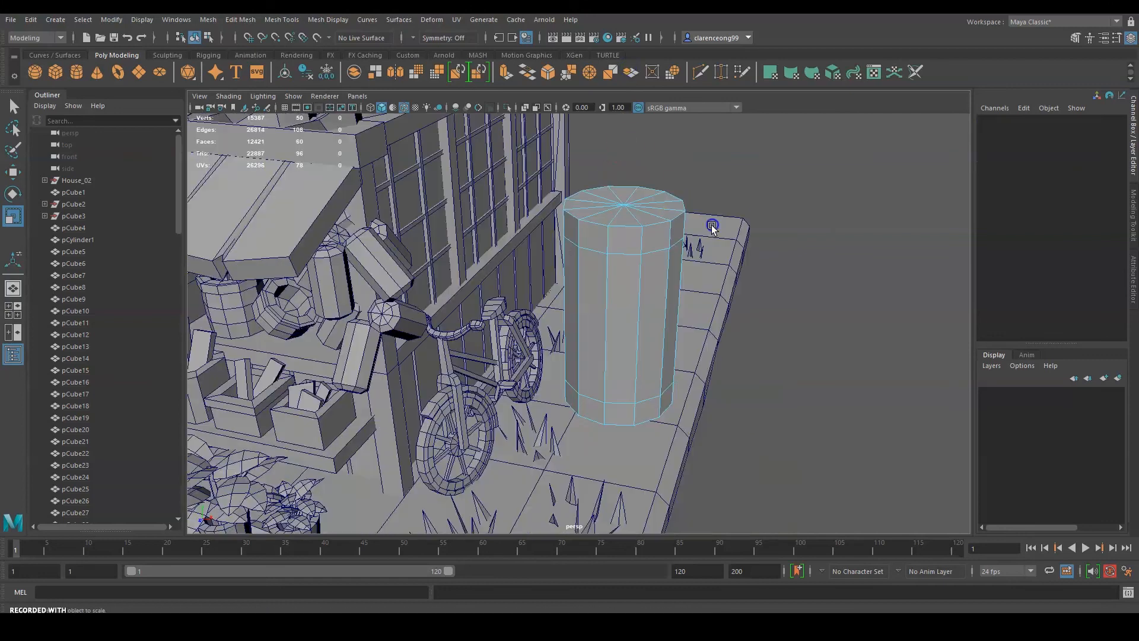
{"action": "right_click", "coordinate": [640, 275]}
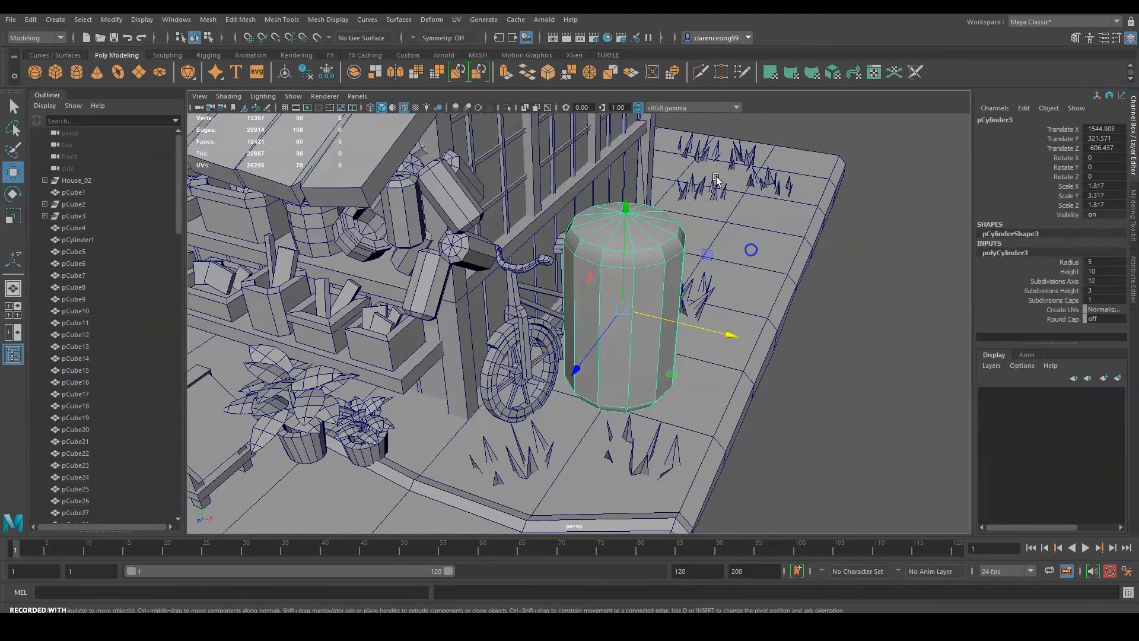
{"action": "left_click", "coordinate": [328, 20]}
{"action": "left_click", "coordinate": [346, 113]}
{"action": "left_click", "coordinate": [328, 20]}
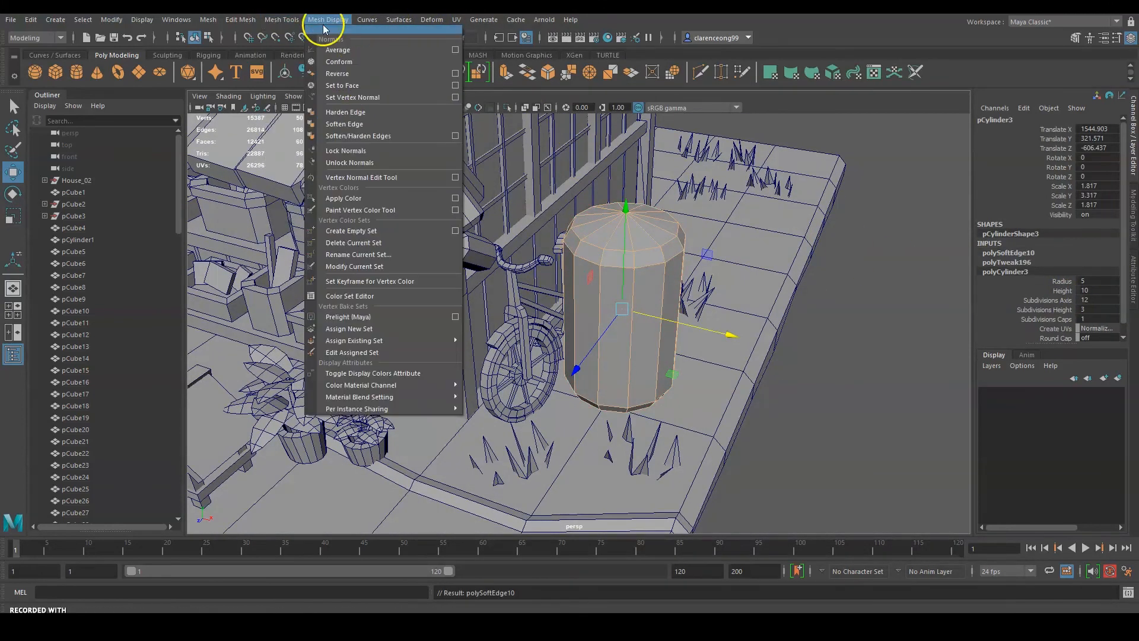
{"action": "left_click", "coordinate": [345, 124]}
{"action": "left_click", "coordinate": [814, 338]}
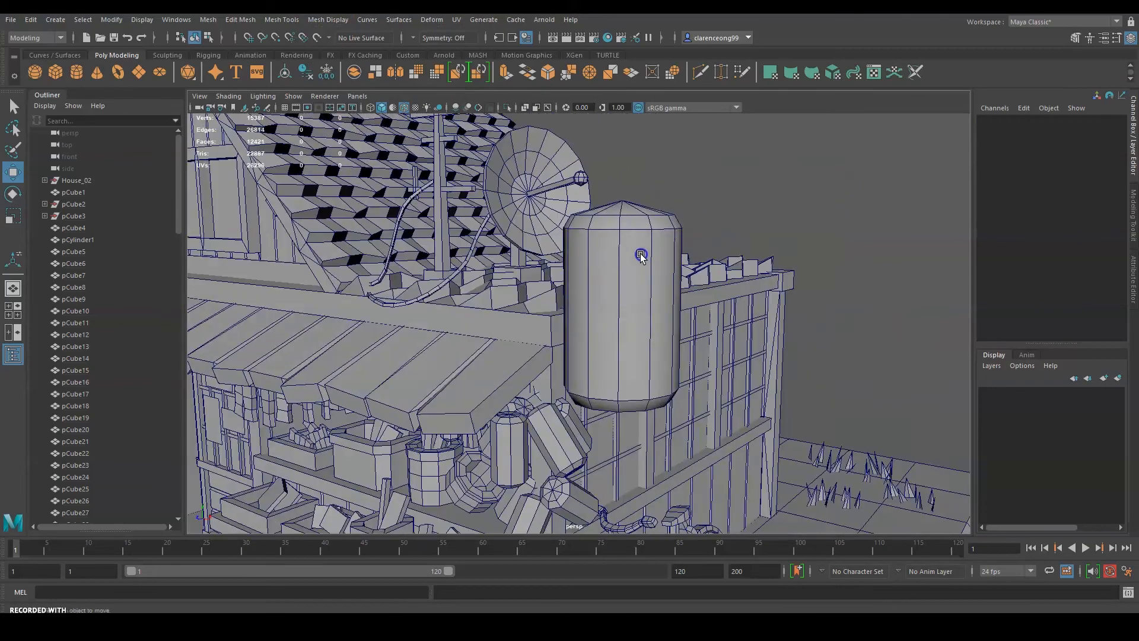
Step: Adjust the cylinder's top and bottom centre vertices vertically to give both caps a flatter shape
{"action": "left_click", "coordinate": [621, 203]}
{"action": "key", "text": "space"}
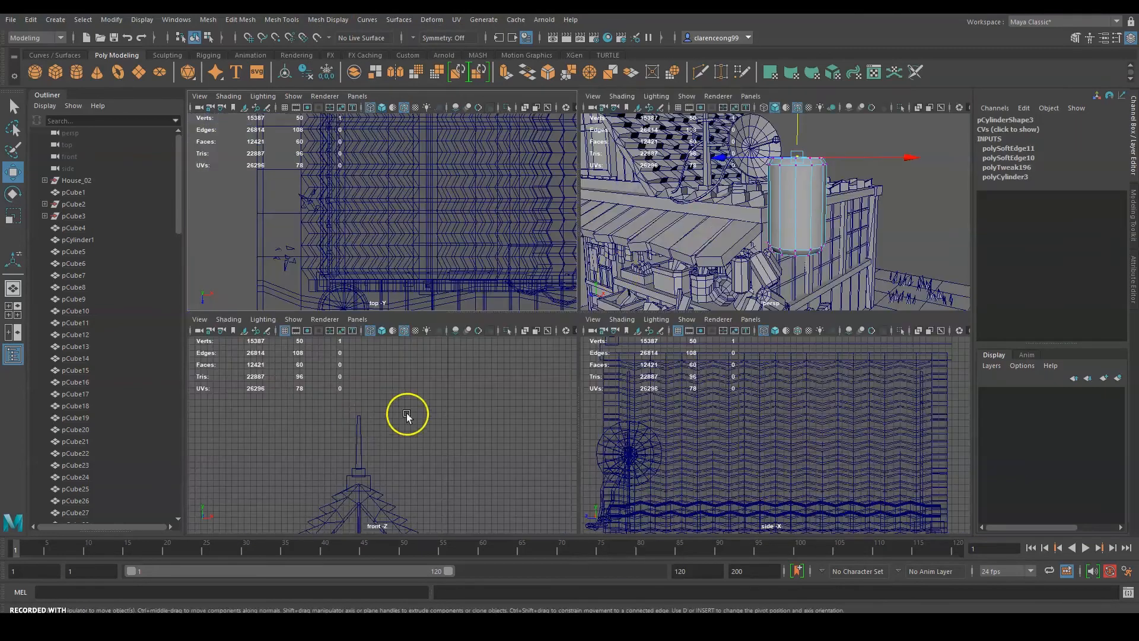
{"action": "key", "text": "space"}
{"action": "key", "text": "f"}
{"action": "left_click_drag", "start_coordinate": [602, 306], "coordinate": [602, 309]}
{"action": "key", "text": "space"}
{"action": "left_click_drag", "start_coordinate": [785, 285], "coordinate": [782, 228]}
{"action": "scroll", "coordinate": [780, 249], "scroll_direction": "down", "scroll_amount": 10}
{"action": "right_click_drag", "start_coordinate": [703, 287], "coordinate": [730, 274]}
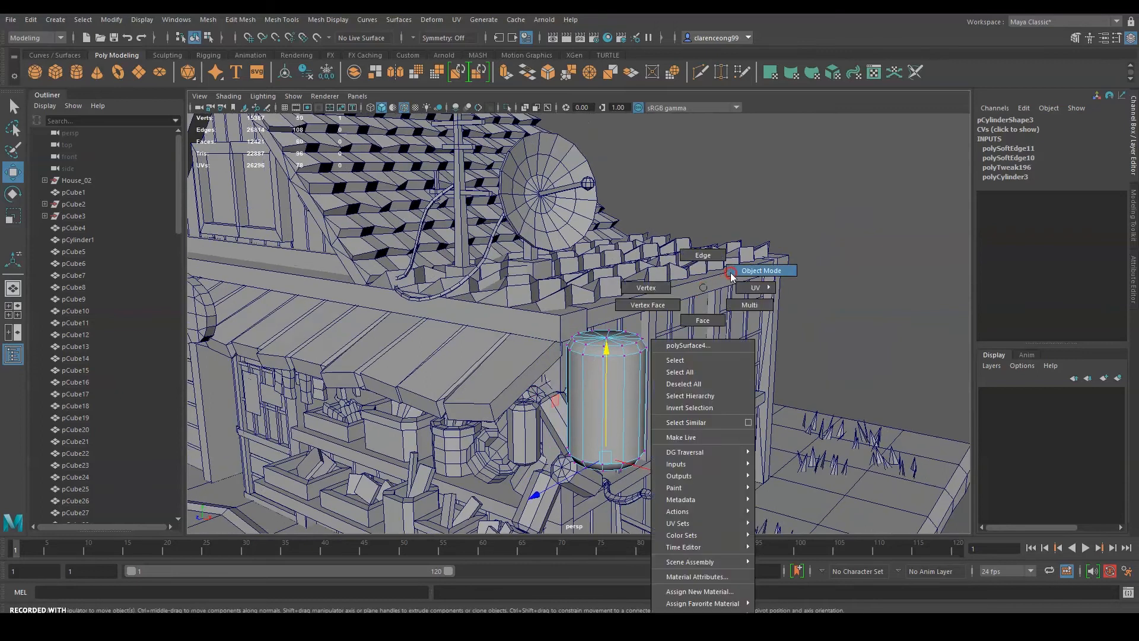
Step: Move the cylinder above the existing hanging cylinders at the prop-filled house's corner, at Translate X 1327.506, Y 232.133, Z -853.249
{"action": "left_click", "coordinate": [595, 378]}
{"action": "key", "text": "f"}
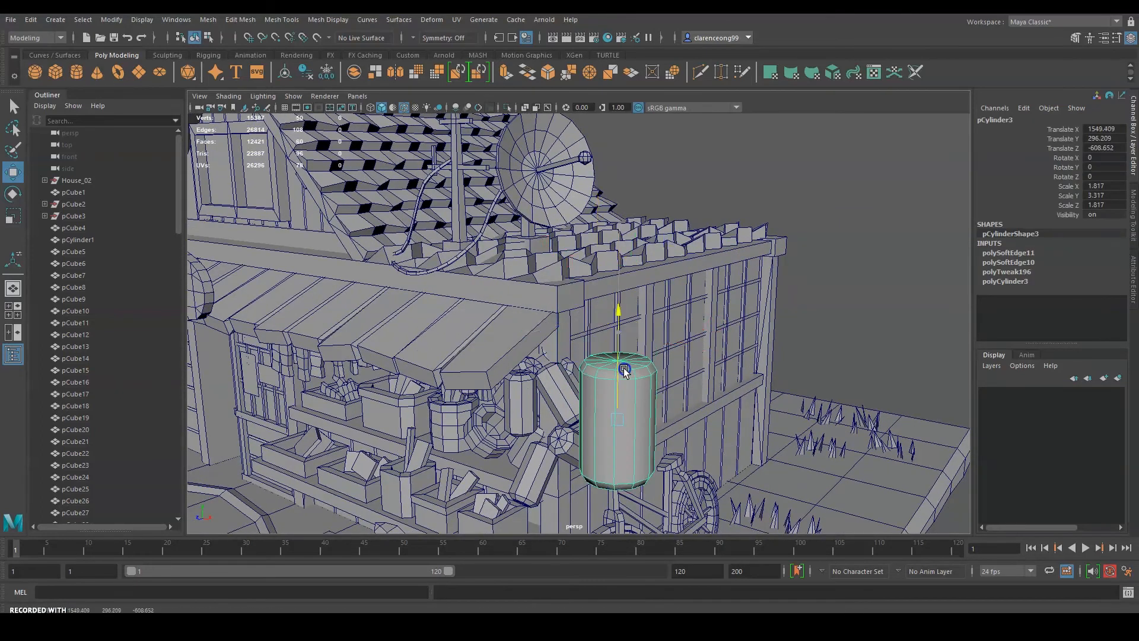
{"action": "left_click_drag", "start_coordinate": [646, 356], "coordinate": [653, 342], "text": "alt"}
{"action": "scroll", "coordinate": [664, 368], "scroll_direction": "up", "scroll_amount": 1}
{"action": "left_click_drag", "start_coordinate": [700, 414], "coordinate": [547, 385]}
{"action": "left_click_drag", "start_coordinate": [537, 424], "coordinate": [576, 410]}
{"action": "left_click_drag", "start_coordinate": [700, 392], "coordinate": [878, 379], "text": "alt"}
{"action": "scroll", "coordinate": [757, 371], "scroll_direction": "up", "scroll_amount": 6}
{"action": "scroll", "coordinate": [878, 379], "scroll_direction": "down", "scroll_amount": 6}
{"action": "left_click_drag", "start_coordinate": [650, 283], "coordinate": [651, 282]}
{"action": "left_click_drag", "start_coordinate": [665, 415], "coordinate": [593, 324], "text": "alt"}
{"action": "scroll", "coordinate": [593, 324], "scroll_direction": "up", "scroll_amount": 5}
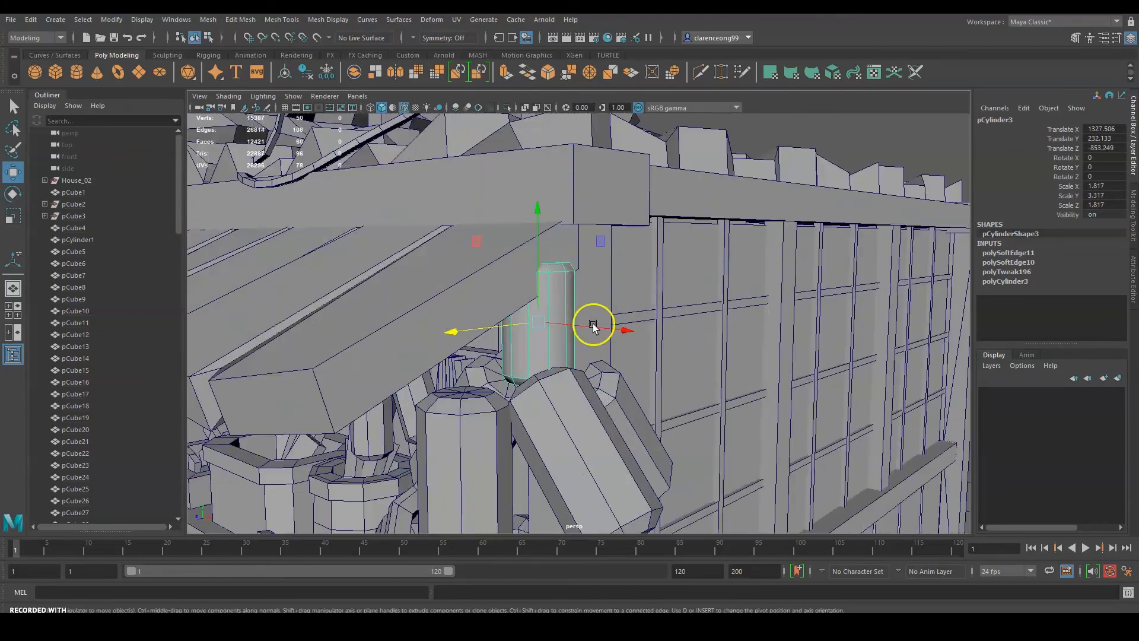
{"action": "key", "text": "w"}
Step: Duplicate the cylinder and position the copy close to the original to start a hanging cluster
{"action": "key", "text": "F9"}
{"action": "left_click_drag", "start_coordinate": [686, 197], "coordinate": [648, 277], "text": "alt"}
{"action": "right_click_drag", "start_coordinate": [648, 277], "coordinate": [694, 261]}
{"action": "left_click_drag", "start_coordinate": [693, 261], "coordinate": [688, 155], "text": "alt"}
{"action": "right_click_drag", "start_coordinate": [860, 261], "coordinate": [821, 293], "text": "alt"}
{"action": "left_click_drag", "start_coordinate": [820, 292], "coordinate": [849, 302], "text": "alt"}
{"action": "key", "text": "ctrl+d"}
{"action": "left_click_drag", "start_coordinate": [854, 301], "coordinate": [870, 322], "text": "alt"}
{"action": "left_click_drag", "start_coordinate": [744, 256], "coordinate": [724, 345]}
{"action": "left_click", "coordinate": [706, 394]}
Step: Duplicate two more cylinders, tilting and offsetting the copies within the hanging cluster at the house corner
{"action": "key", "text": "ctrl+d"}
{"action": "key", "text": "e"}
{"action": "left_click_drag", "start_coordinate": [809, 228], "coordinate": [822, 256]}
{"action": "left_click_drag", "start_coordinate": [672, 276], "coordinate": [597, 387], "text": "alt"}
{"action": "left_click", "coordinate": [718, 418]}
{"action": "key", "text": "ctrl+d"}
{"action": "left_click_drag", "start_coordinate": [653, 383], "coordinate": [590, 385]}
{"action": "left_click_drag", "start_coordinate": [780, 402], "coordinate": [793, 305], "text": "alt"}
Step: Duplicate another cylinder, lower the copy beneath the upper ones and adjust its angle
{"action": "left_click", "coordinate": [691, 266]}
{"action": "key", "text": "ctrl+d"}
{"action": "left_click_drag", "start_coordinate": [687, 164], "coordinate": [670, 264]}
{"action": "key", "text": "e"}
{"action": "key", "text": "w"}
{"action": "left_click_drag", "start_coordinate": [786, 365], "coordinate": [782, 402], "text": "alt"}
Step: Duplicate a lower cylinder, adjust the Rotate tool's settings and tilt the copy at the bottom of the cluster
{"action": "key", "text": "ctrl+d"}
{"action": "mouse_move", "coordinate": [741, 356]}
{"action": "left_mouse_down", "text": "alt"}
{"action": "mouse_move", "coordinate": [706, 321]}
{"action": "mouse_move", "coordinate": [733, 352]}
{"action": "left_mouse_up", "text": "alt"}
{"action": "double_click", "coordinate": [13, 194]}
{"action": "left_click", "coordinate": [394, 78]}
{"action": "left_click_drag", "start_coordinate": [715, 424], "coordinate": [642, 324], "text": "alt"}
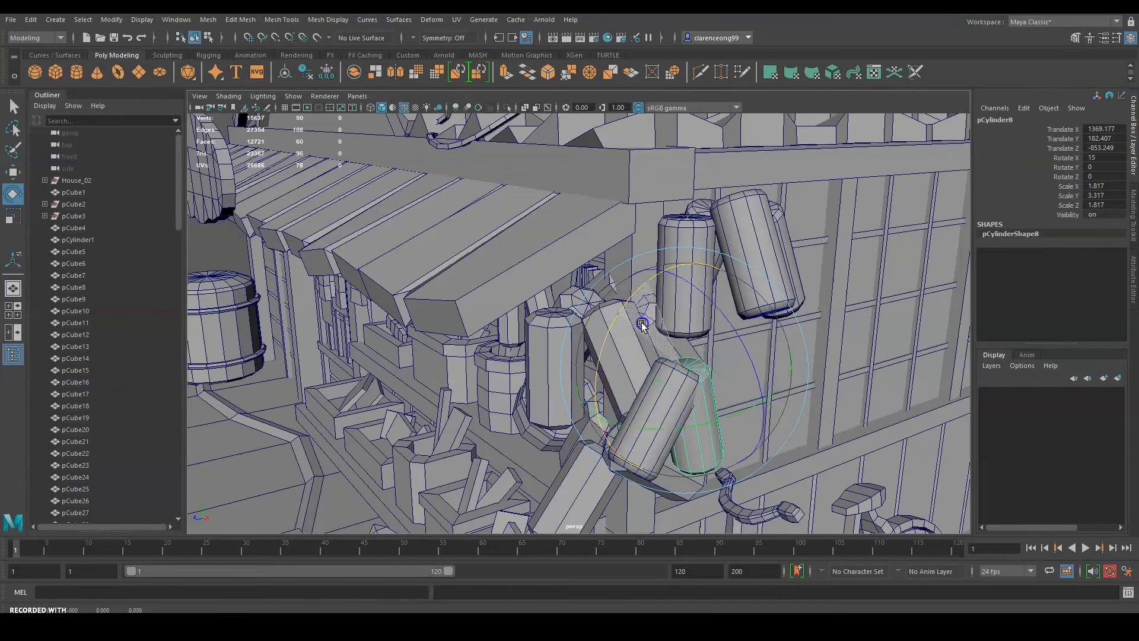
{"action": "key", "text": "w"}
{"action": "left_click_drag", "start_coordinate": [732, 344], "coordinate": [748, 368], "text": "alt"}
{"action": "left_click_drag", "start_coordinate": [743, 385], "coordinate": [749, 433]}
{"action": "key", "text": "e"}
{"action": "left_click_drag", "start_coordinate": [658, 443], "coordinate": [771, 338]}
Step: Duplicate the tilted lower cylinder once more and angle the copy to complete the seven-piece cluster
{"action": "key", "text": "ctrl+d"}
{"action": "key", "text": "e"}
{"action": "key", "text": "w"}
{"action": "left_click", "coordinate": [640, 243]}
{"action": "left_click_drag", "start_coordinate": [849, 219], "coordinate": [765, 267], "text": "alt"}
Step: Select all seven new cylinders and move them together from the prop-filled house to the house being modelled
{"action": "key", "text": "q"}
{"action": "left_click", "coordinate": [705, 276], "text": "shift"}
{"action": "left_click", "coordinate": [635, 367], "text": "shift"}
{"action": "scroll", "coordinate": [714, 373], "scroll_direction": "down", "scroll_amount": 8}
{"action": "key", "text": "w"}
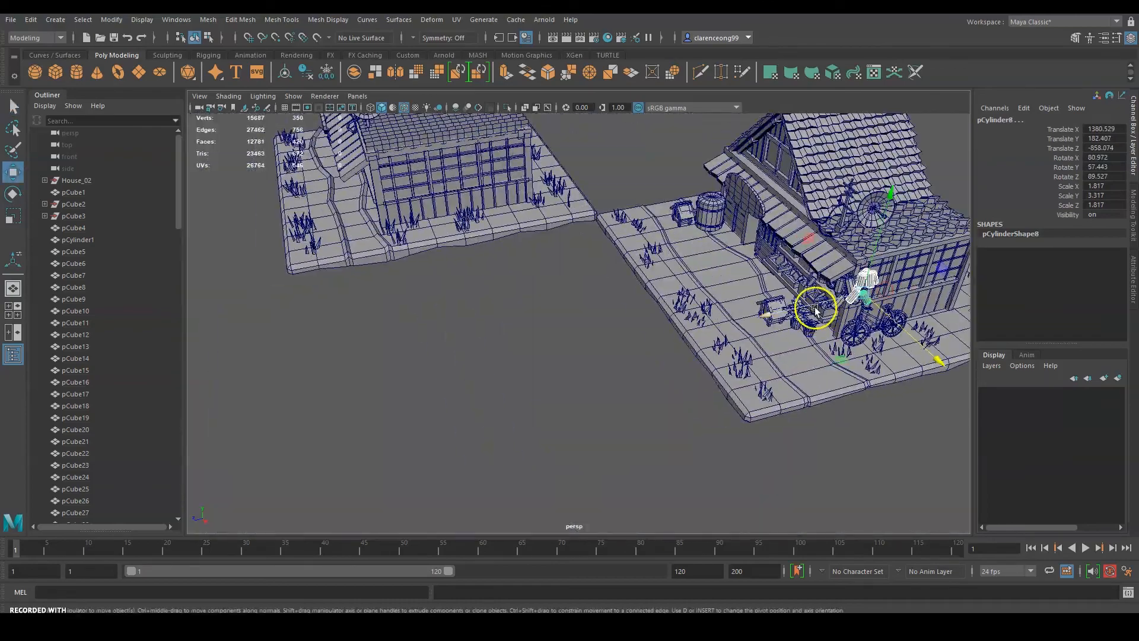
{"action": "left_click_drag", "start_coordinate": [816, 310], "coordinate": [458, 380]}
{"action": "left_click_drag", "start_coordinate": [581, 421], "coordinate": [644, 326], "text": "alt"}
{"action": "left_click_drag", "start_coordinate": [865, 408], "coordinate": [510, 295]}
{"action": "key", "text": "f"}
{"action": "left_click_drag", "start_coordinate": [559, 343], "coordinate": [686, 315], "text": "alt"}
{"action": "scroll", "coordinate": [686, 315], "scroll_direction": "down", "scroll_amount": 3}
{"action": "left_click_drag", "start_coordinate": [584, 363], "coordinate": [332, 416]}
Step: Lower and shift the cylinder cluster until it hangs under the outer end of the awning by the corner post
{"action": "scroll", "coordinate": [653, 305], "scroll_direction": "down", "scroll_amount": 8}
{"action": "scroll", "coordinate": [653, 304], "scroll_direction": "up", "scroll_amount": 8}
{"action": "left_click_drag", "start_coordinate": [451, 296], "coordinate": [415, 276], "text": "alt"}
{"action": "left_click_drag", "start_coordinate": [415, 181], "coordinate": [417, 237]}
{"action": "left_click_drag", "start_coordinate": [609, 285], "coordinate": [735, 424], "text": "alt"}
{"action": "left_click_drag", "start_coordinate": [816, 432], "coordinate": [768, 408]}
{"action": "left_click_drag", "start_coordinate": [738, 389], "coordinate": [599, 278], "text": "alt"}
{"action": "left_click_drag", "start_coordinate": [655, 203], "coordinate": [656, 230]}
{"action": "left_click_drag", "start_coordinate": [593, 332], "coordinate": [712, 279], "text": "alt"}
{"action": "left_click_drag", "start_coordinate": [785, 308], "coordinate": [756, 308]}
{"action": "left_click_drag", "start_coordinate": [670, 261], "coordinate": [700, 297], "text": "alt"}
{"action": "middle_click_drag", "start_coordinate": [534, 308], "coordinate": [331, 273], "text": "alt"}
Step: Examine the cylinder cluster's placement under the awning and compare it with the prop-filled house
{"action": "left_click_drag", "start_coordinate": [331, 275], "coordinate": [641, 291], "text": "alt"}
{"action": "left_click", "coordinate": [708, 285]}
{"action": "key", "text": "e"}
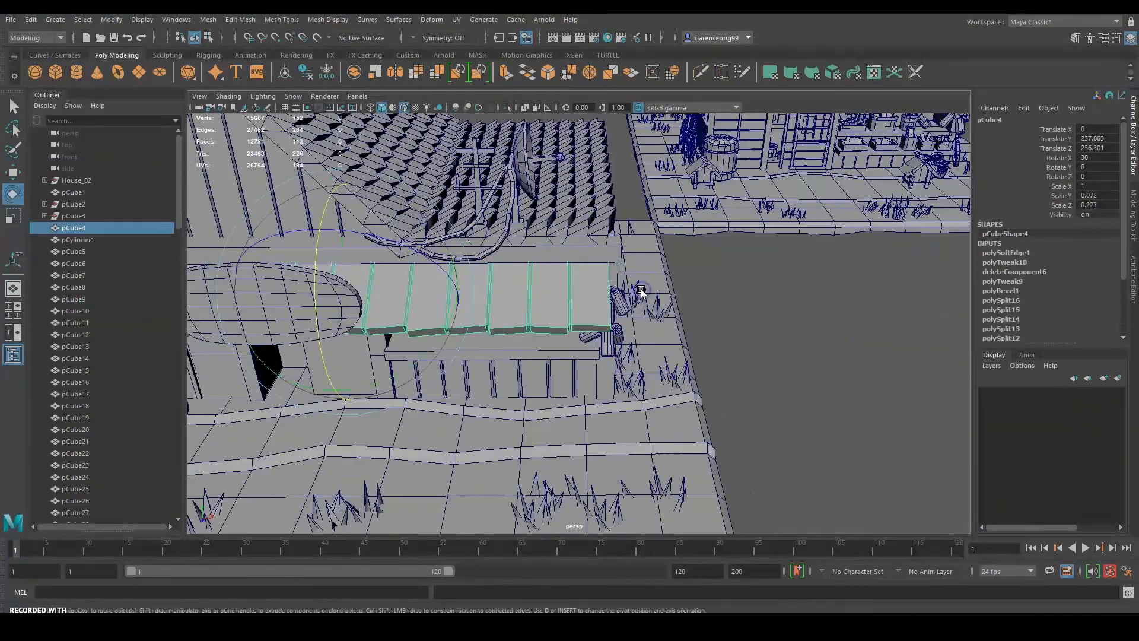
{"action": "left_click", "coordinate": [735, 296]}
{"action": "left_click_drag", "start_coordinate": [608, 339], "coordinate": [413, 250], "text": "alt"}
{"action": "left_click_drag", "start_coordinate": [596, 254], "coordinate": [290, 280], "text": "alt"}
{"action": "left_click_drag", "start_coordinate": [409, 257], "coordinate": [765, 231], "text": "alt"}
{"action": "right_click_drag", "start_coordinate": [631, 275], "coordinate": [676, 315], "text": "alt"}
{"action": "left_click", "coordinate": [679, 172]}
{"action": "left_click_drag", "start_coordinate": [680, 178], "coordinate": [445, 257], "text": "alt"}
Step: Adjust the positions of individual cylinders, including the lower tilted one, beside the corner post and save the scene
{"action": "left_click", "coordinate": [310, 326]}
{"action": "left_click_drag", "start_coordinate": [310, 326], "coordinate": [692, 388], "text": "alt"}
{"action": "left_click_drag", "start_coordinate": [692, 387], "coordinate": [715, 332], "text": "alt"}
{"action": "left_click", "coordinate": [709, 292]}
{"action": "left_click", "coordinate": [806, 338]}
{"action": "left_click_drag", "start_coordinate": [807, 338], "coordinate": [617, 365], "text": "alt"}
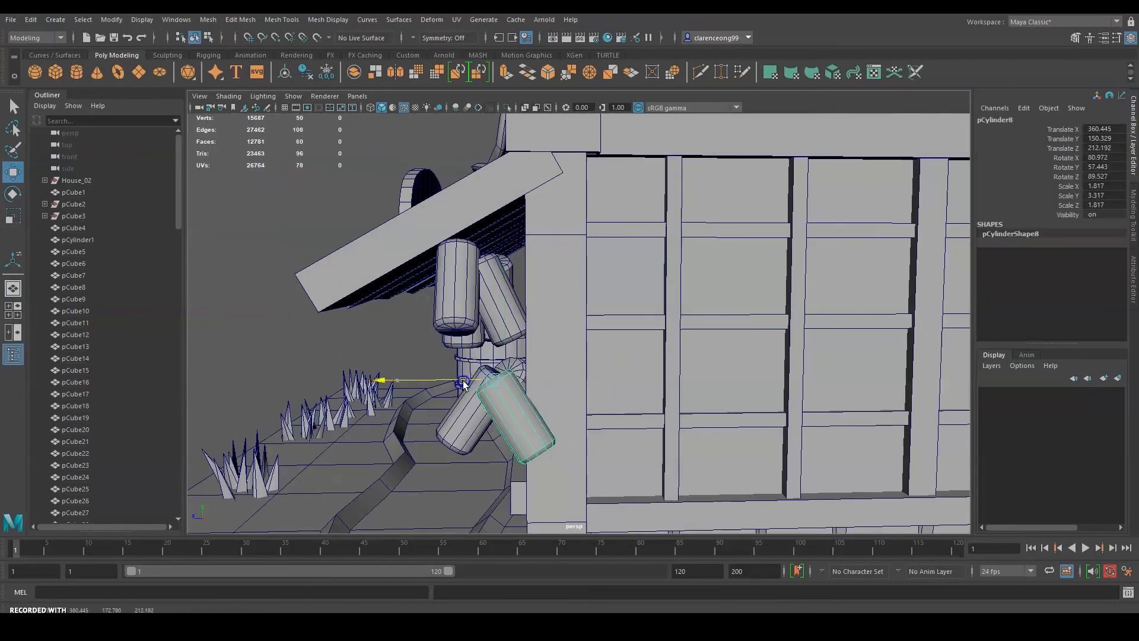
{"action": "left_click", "coordinate": [599, 297]}
{"action": "left_click_drag", "start_coordinate": [599, 296], "coordinate": [635, 293], "text": "alt"}
{"action": "left_click", "coordinate": [515, 301]}
{"action": "key", "text": "ctrl+s"}
Step: Rotate the upper tilted cylinder under the awning to a new angle, clear the selection and save the scene
{"action": "left_click", "coordinate": [542, 325]}
{"action": "left_click_drag", "start_coordinate": [552, 322], "coordinate": [587, 317], "text": "alt"}
{"action": "left_click", "coordinate": [498, 282]}
{"action": "key", "text": "e"}
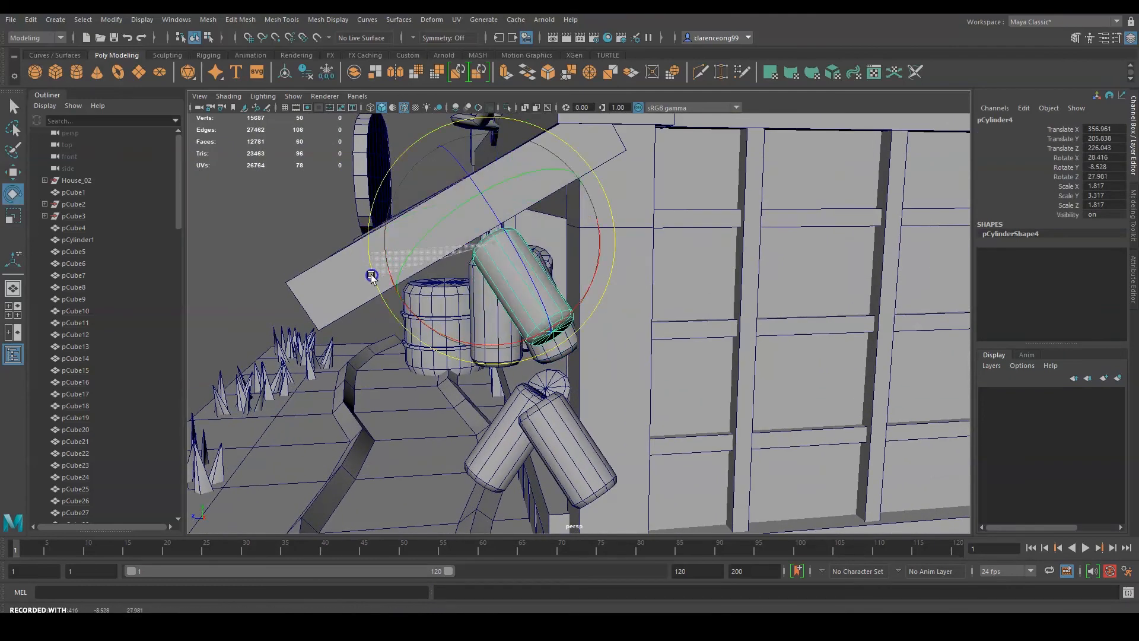
{"action": "left_click_drag", "start_coordinate": [371, 275], "coordinate": [392, 178]}
{"action": "key", "text": "w"}
{"action": "left_click_drag", "start_coordinate": [631, 322], "coordinate": [839, 287], "text": "alt"}
{"action": "left_click", "coordinate": [841, 285]}
{"action": "right_click_drag", "start_coordinate": [839, 287], "coordinate": [747, 323], "text": "alt"}
{"action": "left_click_drag", "start_coordinate": [747, 323], "coordinate": [766, 350], "text": "alt"}
{"action": "right_click_drag", "start_coordinate": [765, 350], "coordinate": [727, 356], "text": "alt"}
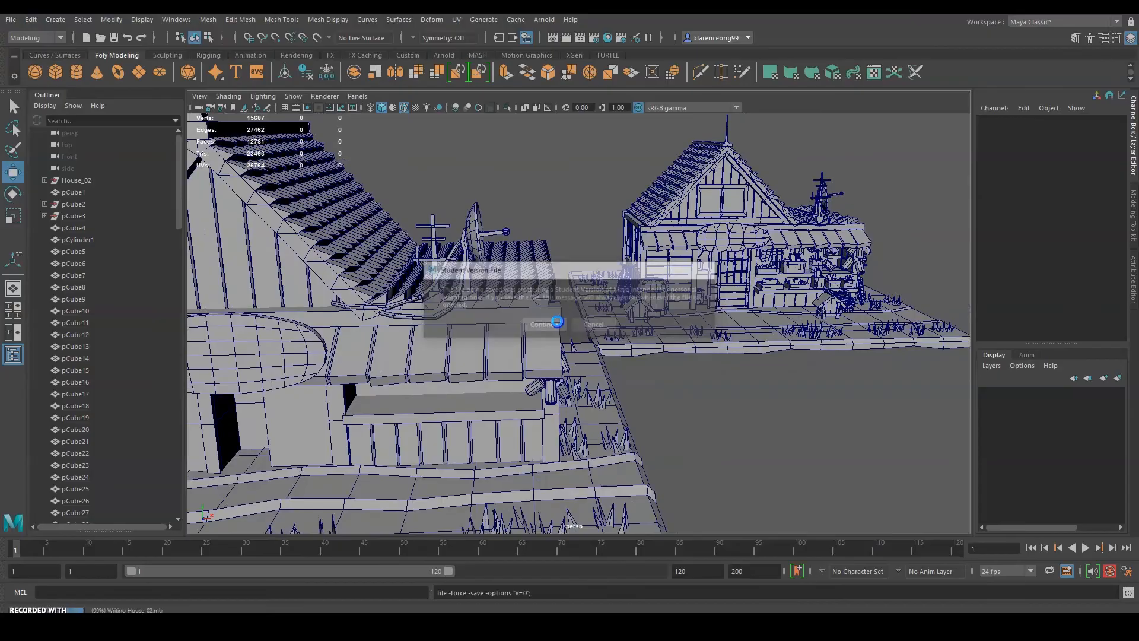
Step: Compare the front entrance of the prop-filled house with the second house's doorway and save the scene
{"action": "right_click_drag", "start_coordinate": [556, 320], "coordinate": [778, 297], "text": "alt"}
{"action": "left_click_drag", "start_coordinate": [778, 298], "coordinate": [751, 288], "text": "alt"}
{"action": "left_click_drag", "start_coordinate": [825, 268], "coordinate": [423, 257], "text": "alt"}
{"action": "left_click_drag", "start_coordinate": [555, 271], "coordinate": [639, 311], "text": "alt"}
{"action": "right_click_drag", "start_coordinate": [638, 310], "coordinate": [771, 314], "text": "alt"}
{"action": "key", "text": "ctrl+s"}
{"action": "left_click_drag", "start_coordinate": [422, 320], "coordinate": [552, 290], "text": "alt"}
{"action": "left_click", "coordinate": [536, 321]}
{"action": "right_click_drag", "start_coordinate": [551, 290], "coordinate": [658, 290], "text": "alt"}
{"action": "middle_click_drag", "start_coordinate": [410, 221], "coordinate": [563, 293], "text": "alt"}
Step: Duplicate a narrow vertical board near the doorway, shift the copy aside and enlarge its cross-section for door trim
{"action": "left_click", "coordinate": [563, 294]}
{"action": "left_click", "coordinate": [565, 295]}
{"action": "left_click_drag", "start_coordinate": [675, 354], "coordinate": [799, 358], "text": "shift"}
{"action": "right_click_drag", "start_coordinate": [752, 355], "coordinate": [840, 355], "text": "alt"}
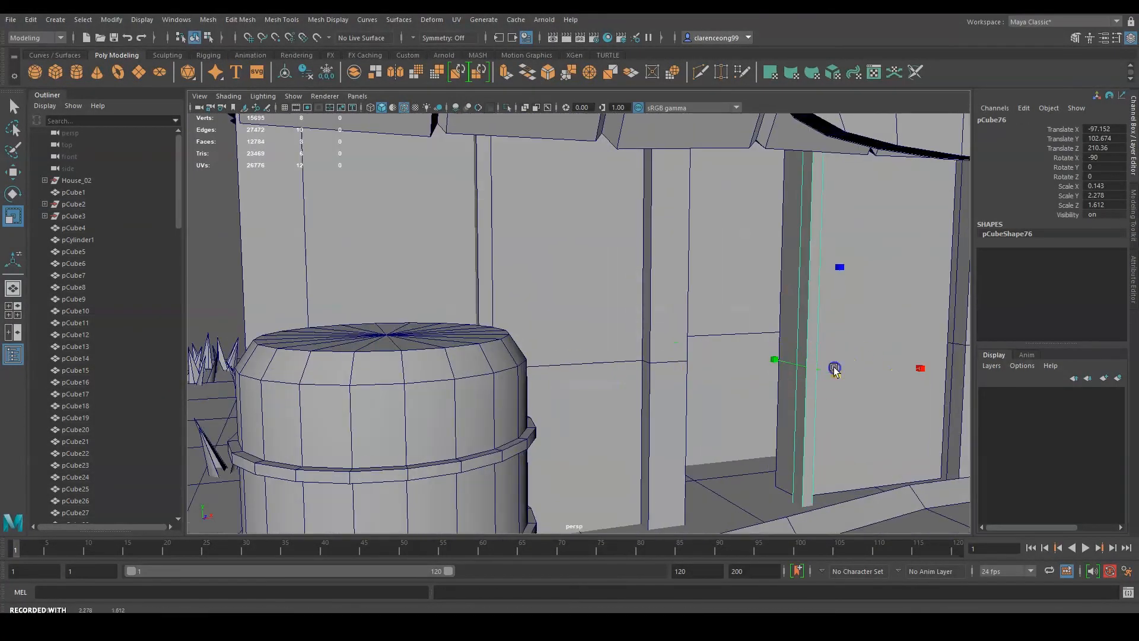
{"action": "left_click_drag", "start_coordinate": [833, 368], "coordinate": [863, 367]}
{"action": "middle_click_drag", "start_coordinate": [831, 366], "coordinate": [574, 339], "text": "alt"}
Step: Fit the new trim board along the vertical edge of the front door panel, adjusting its position and end vertices
{"action": "left_click_drag", "start_coordinate": [574, 340], "coordinate": [584, 379], "text": "alt"}
{"action": "key", "text": "w"}
{"action": "left_click_drag", "start_coordinate": [509, 384], "coordinate": [498, 394]}
{"action": "left_click_drag", "start_coordinate": [605, 377], "coordinate": [641, 362], "text": "alt"}
{"action": "left_click_drag", "start_coordinate": [545, 381], "coordinate": [659, 389], "text": "alt"}
{"action": "left_click_drag", "start_coordinate": [647, 391], "coordinate": [633, 390]}
{"action": "right_click_drag", "start_coordinate": [711, 386], "coordinate": [653, 379], "text": "alt"}
{"action": "left_click_drag", "start_coordinate": [736, 376], "coordinate": [681, 365], "text": "alt"}
{"action": "left_click", "coordinate": [1123, 550]}
{"action": "right_click_drag", "start_coordinate": [824, 320], "coordinate": [720, 308], "text": "alt"}
{"action": "left_click_drag", "start_coordinate": [666, 318], "coordinate": [623, 320], "text": "alt"}
{"action": "mouse_move", "coordinate": [541, 343]}
{"action": "left_mouse_down"}
{"action": "mouse_move", "coordinate": [542, 289]}
{"action": "mouse_move", "coordinate": [541, 365]}
{"action": "left_mouse_up"}
{"action": "left_click_drag", "start_coordinate": [557, 362], "coordinate": [529, 285], "text": "alt"}
{"action": "left_click_drag", "start_coordinate": [587, 158], "coordinate": [471, 223]}
{"action": "left_click_drag", "start_coordinate": [520, 187], "coordinate": [518, 277], "text": "alt"}
{"action": "right_click_drag", "start_coordinate": [519, 277], "coordinate": [559, 257]}
Step: Duplicate the vertical trim board and slide the copy to the opposite edge of the front door panel
{"action": "right_click_drag", "start_coordinate": [629, 285], "coordinate": [629, 332], "text": "alt"}
{"action": "left_click_drag", "start_coordinate": [629, 356], "coordinate": [665, 376], "text": "alt"}
{"action": "right_click_drag", "start_coordinate": [665, 376], "coordinate": [711, 386], "text": "alt"}
{"action": "middle_click_drag", "start_coordinate": [652, 392], "coordinate": [369, 398], "text": "alt"}
{"action": "left_click_drag", "start_coordinate": [369, 398], "coordinate": [389, 410], "text": "alt"}
{"action": "scroll", "coordinate": [472, 368], "scroll_direction": "down", "scroll_amount": 3}
{"action": "mouse_move", "coordinate": [474, 368]}
{"action": "middle_mouse_down", "text": "alt"}
{"action": "mouse_move", "coordinate": [549, 315]}
{"action": "mouse_move", "coordinate": [481, 377]}
{"action": "middle_mouse_up", "text": "alt"}
{"action": "scroll", "coordinate": [474, 378], "scroll_direction": "up", "scroll_amount": 8}
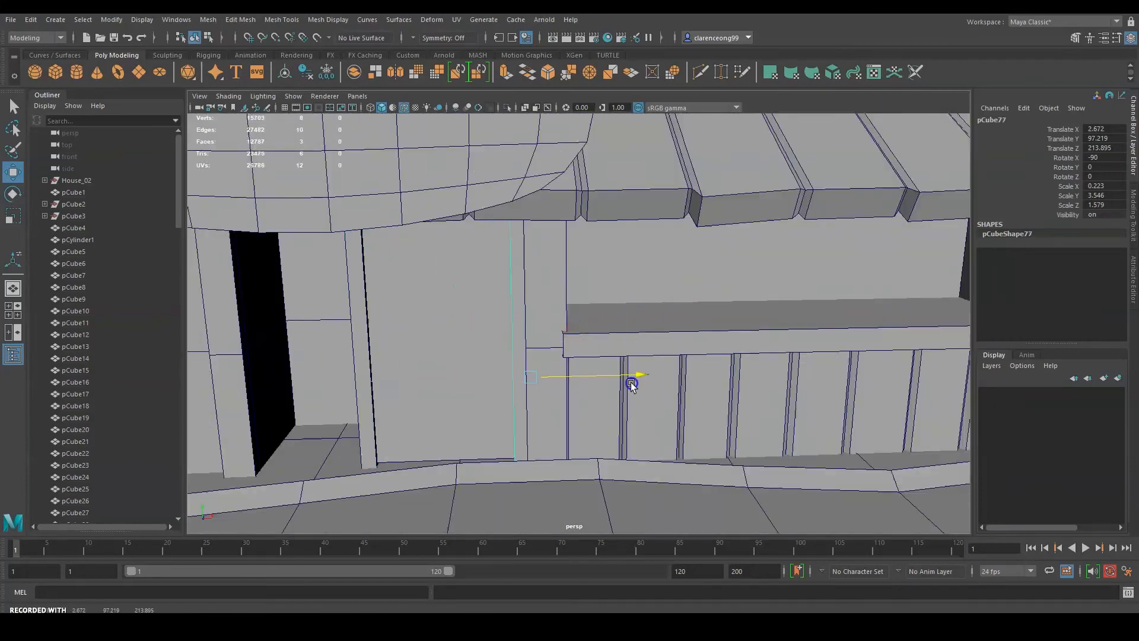
Step: Resize the door panel, then duplicate it and shift the copy sideways and back as a second, rear door panel
{"action": "left_click", "coordinate": [501, 376]}
{"action": "left_click_drag", "start_coordinate": [501, 376], "coordinate": [559, 336], "text": "alt"}
{"action": "key", "text": "f"}
{"action": "left_click_drag", "start_coordinate": [468, 366], "coordinate": [664, 325], "text": "alt"}
{"action": "key", "text": "r"}
{"action": "key", "text": "f"}
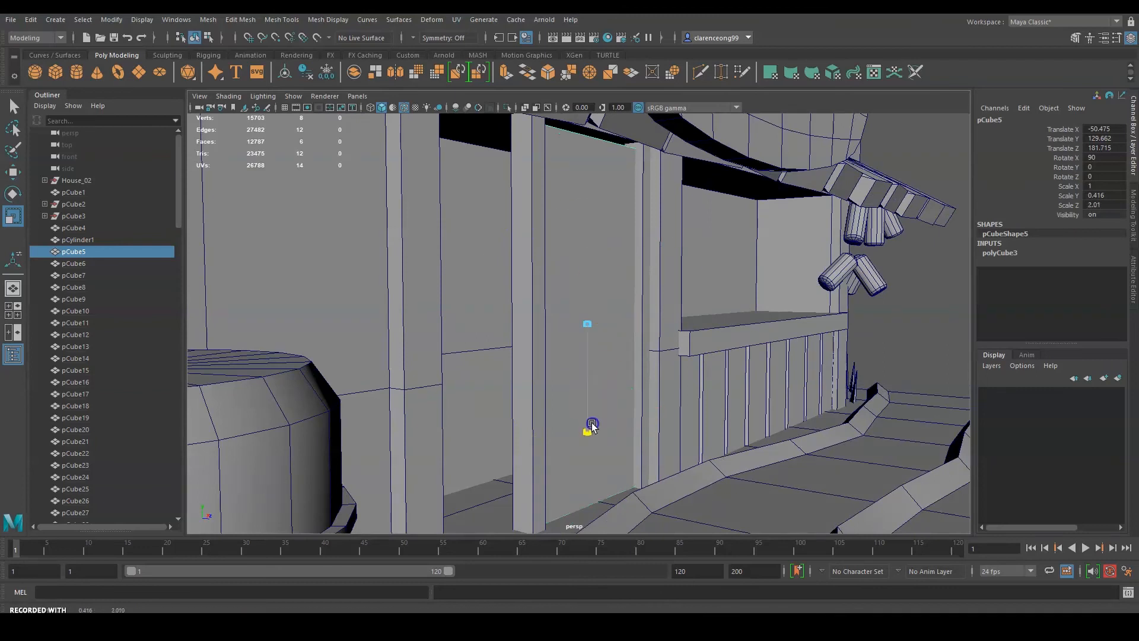
{"action": "left_click_drag", "start_coordinate": [588, 282], "coordinate": [588, 279]}
{"action": "mouse_move", "coordinate": [588, 279]}
{"action": "left_mouse_down", "text": "alt"}
{"action": "mouse_move", "coordinate": [659, 328]}
{"action": "mouse_move", "coordinate": [599, 282]}
{"action": "left_mouse_up", "text": "alt"}
{"action": "key", "text": "ctrl+d"}
{"action": "left_click_drag", "start_coordinate": [691, 307], "coordinate": [601, 314]}
{"action": "left_click_drag", "start_coordinate": [604, 411], "coordinate": [566, 393], "text": "alt"}
{"action": "left_click", "coordinate": [508, 422]}
{"action": "right_click_drag", "start_coordinate": [576, 354], "coordinate": [522, 380], "text": "alt"}
{"action": "left_click_drag", "start_coordinate": [567, 383], "coordinate": [559, 385], "text": "alt"}
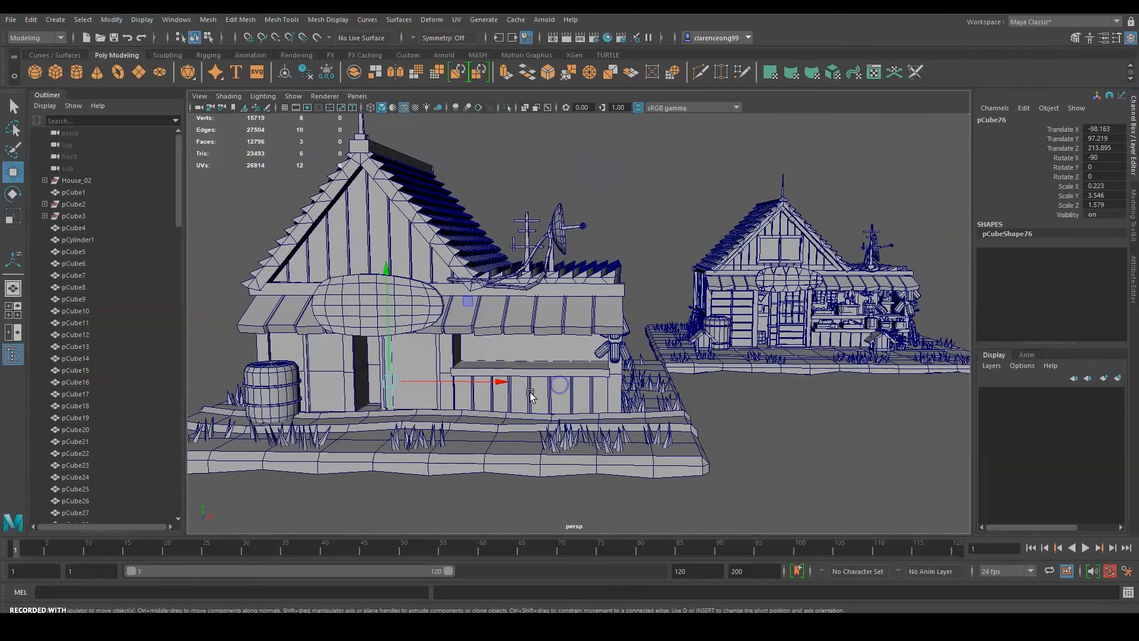
Step: Undo the last two changes and adjust the end vertices of the vertical trim board at the doorway
{"action": "key", "text": "f"}
{"action": "middle_click_drag", "start_coordinate": [517, 381], "coordinate": [481, 378], "text": "alt"}
{"action": "left_click_drag", "start_coordinate": [563, 392], "coordinate": [604, 370], "text": "alt"}
{"action": "key", "text": "ctrl+z"}
{"action": "key", "text": "ctrl+z"}
{"action": "key", "text": "w"}
{"action": "left_click_drag", "start_coordinate": [504, 306], "coordinate": [550, 427], "text": "alt"}
{"action": "right_click_drag", "start_coordinate": [490, 409], "coordinate": [429, 304]}
{"action": "left_click_drag", "start_coordinate": [404, 319], "coordinate": [279, 445]}
{"action": "right_click_drag", "start_coordinate": [628, 300], "coordinate": [680, 281]}
Step: Fit a horizontal copy of the trim board along the bottom of the front door panel, with Rotate Z -270 and Scale Z 1.401
{"action": "left_click_drag", "start_coordinate": [642, 365], "coordinate": [618, 385], "text": "alt"}
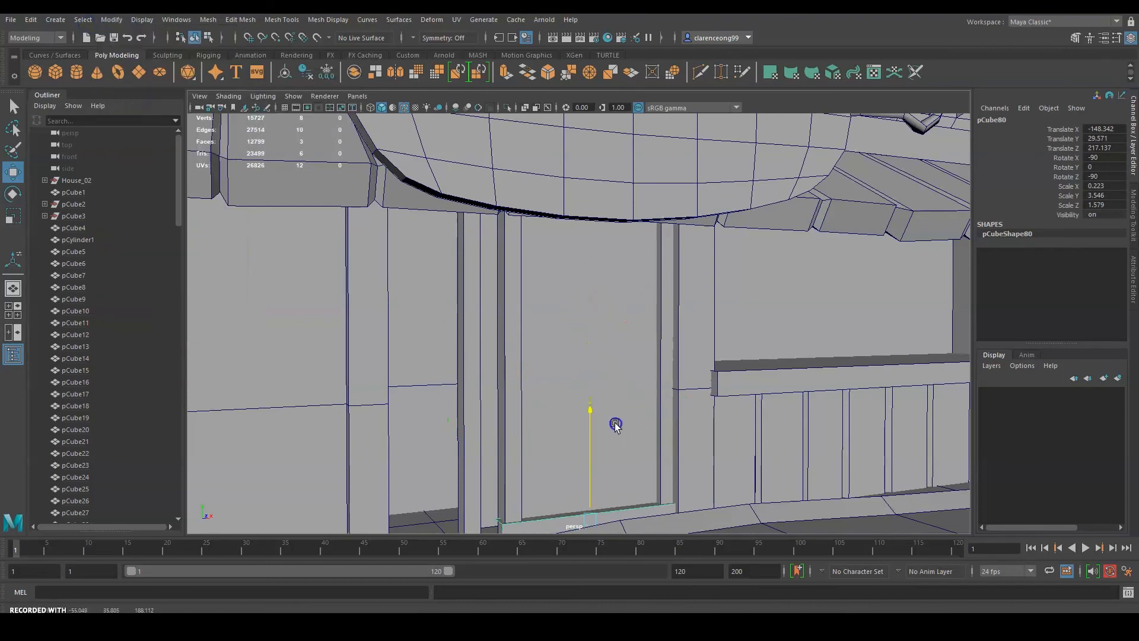
{"action": "left_click_drag", "start_coordinate": [615, 424], "coordinate": [592, 386], "text": "alt"}
{"action": "middle_click_drag", "start_coordinate": [592, 386], "coordinate": [588, 389]}
{"action": "left_click_drag", "start_coordinate": [588, 389], "coordinate": [621, 393], "text": "alt"}
{"action": "key", "text": "f"}
{"action": "scroll", "coordinate": [622, 378], "scroll_direction": "down", "scroll_amount": 4}
{"action": "key", "text": "e"}
{"action": "left_click_drag", "start_coordinate": [493, 293], "coordinate": [515, 275]}
{"action": "scroll", "coordinate": [700, 350], "scroll_direction": "down", "scroll_amount": 4}
{"action": "left_click_drag", "start_coordinate": [740, 264], "coordinate": [691, 353], "text": "alt"}
{"action": "key", "text": "w"}
{"action": "scroll", "coordinate": [691, 353], "scroll_direction": "down", "scroll_amount": 3}
{"action": "middle_click_drag", "start_coordinate": [691, 353], "coordinate": [670, 395], "text": "alt"}
{"action": "left_click_drag", "start_coordinate": [670, 394], "coordinate": [660, 404], "text": "alt"}
{"action": "key", "text": "r"}
{"action": "left_click_drag", "start_coordinate": [458, 432], "coordinate": [462, 431]}
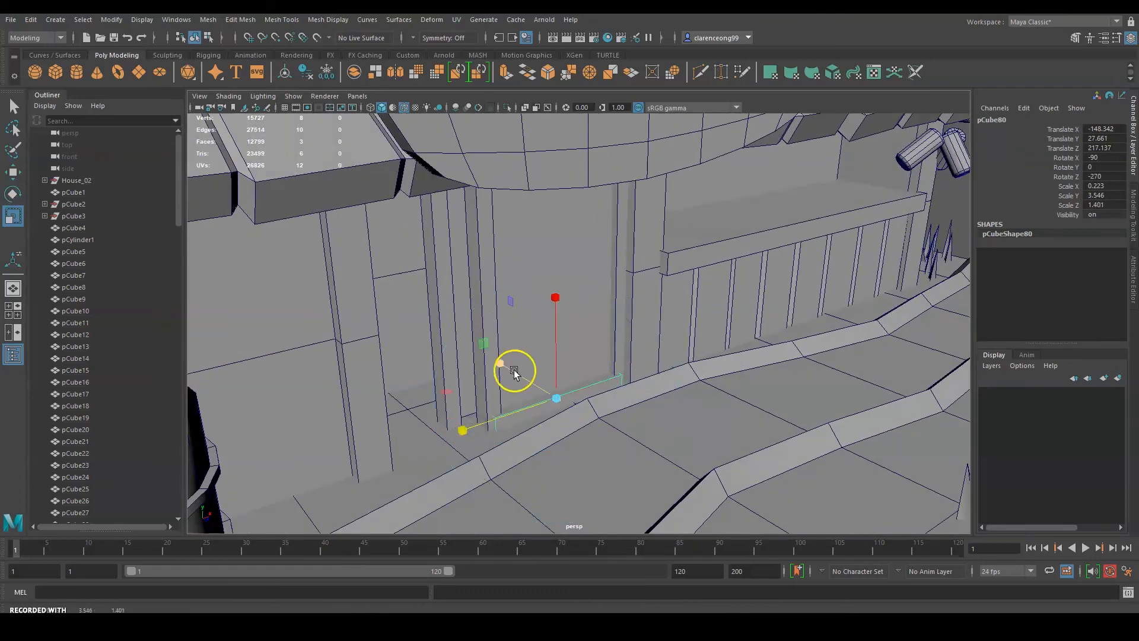
Step: Duplicate the bottom rail, shift the copy back to the rear door panel and adjust that panel with its trim
{"action": "key", "text": "ctrl+d"}
{"action": "left_click_drag", "start_coordinate": [588, 412], "coordinate": [624, 411], "text": "alt"}
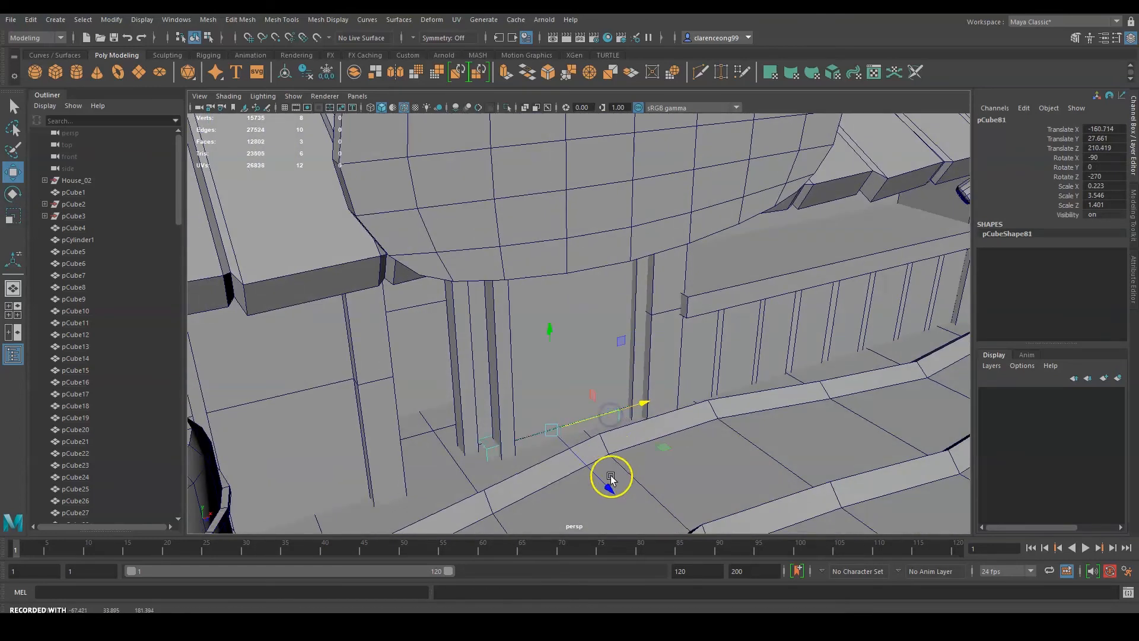
{"action": "left_click_drag", "start_coordinate": [586, 452], "coordinate": [682, 448], "text": "alt"}
{"action": "left_click", "coordinate": [564, 437]}
{"action": "left_click", "coordinate": [542, 446]}
{"action": "left_click_drag", "start_coordinate": [542, 446], "coordinate": [451, 436], "text": "alt"}
{"action": "left_click", "coordinate": [522, 418]}
{"action": "mouse_move", "coordinate": [535, 438]}
{"action": "left_mouse_down", "text": "alt"}
{"action": "mouse_move", "coordinate": [482, 426]}
{"action": "mouse_move", "coordinate": [554, 445]}
{"action": "left_mouse_up", "text": "alt"}
{"action": "scroll", "coordinate": [570, 404], "scroll_direction": "down", "scroll_amount": 5}
{"action": "mouse_move", "coordinate": [617, 404]}
{"action": "left_mouse_down"}
{"action": "mouse_move", "coordinate": [578, 411]}
{"action": "mouse_move", "coordinate": [591, 397]}
{"action": "mouse_move", "coordinate": [615, 399]}
{"action": "left_mouse_up"}
{"action": "scroll", "coordinate": [570, 404], "scroll_direction": "up", "scroll_amount": 5}
{"action": "left_click", "coordinate": [537, 482]}
{"action": "left_click_drag", "start_coordinate": [550, 482], "coordinate": [628, 482], "text": "alt"}
{"action": "scroll", "coordinate": [628, 481], "scroll_direction": "down", "scroll_amount": 5}
{"action": "left_click", "coordinate": [878, 255]}
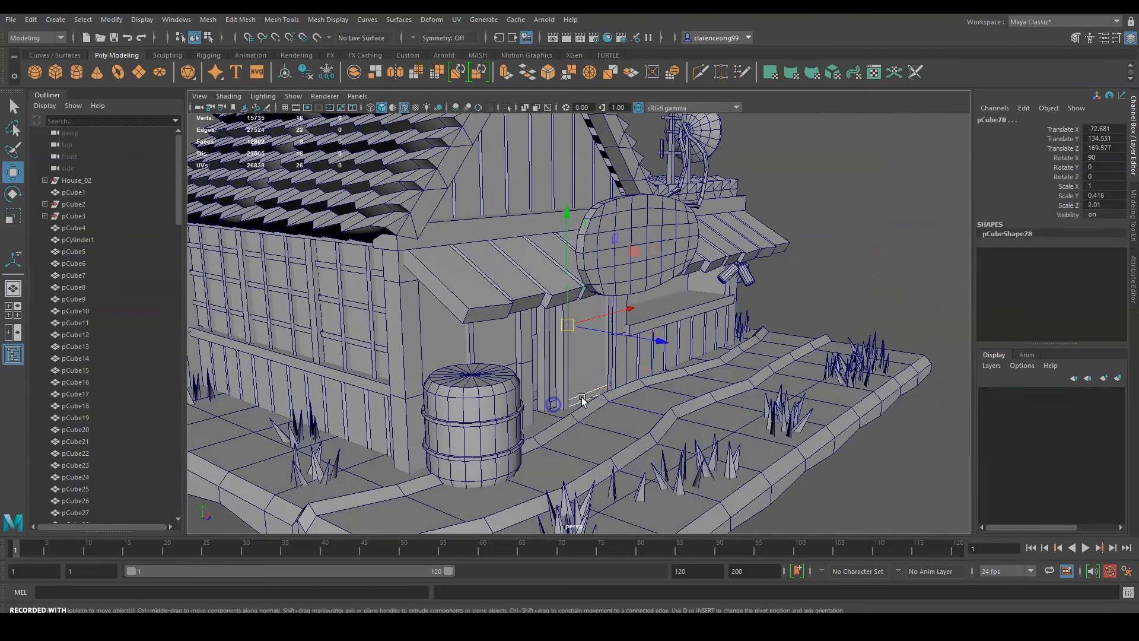
Step: Duplicate the door's bottom rail and place copies at mid-height across the front and rear door panels
{"action": "left_click_drag", "start_coordinate": [582, 400], "coordinate": [625, 404], "text": "alt"}
{"action": "scroll", "coordinate": [625, 404], "scroll_direction": "up", "scroll_amount": 5}
{"action": "left_click", "coordinate": [611, 388]}
{"action": "left_click_drag", "start_coordinate": [738, 361], "coordinate": [679, 369], "text": "alt"}
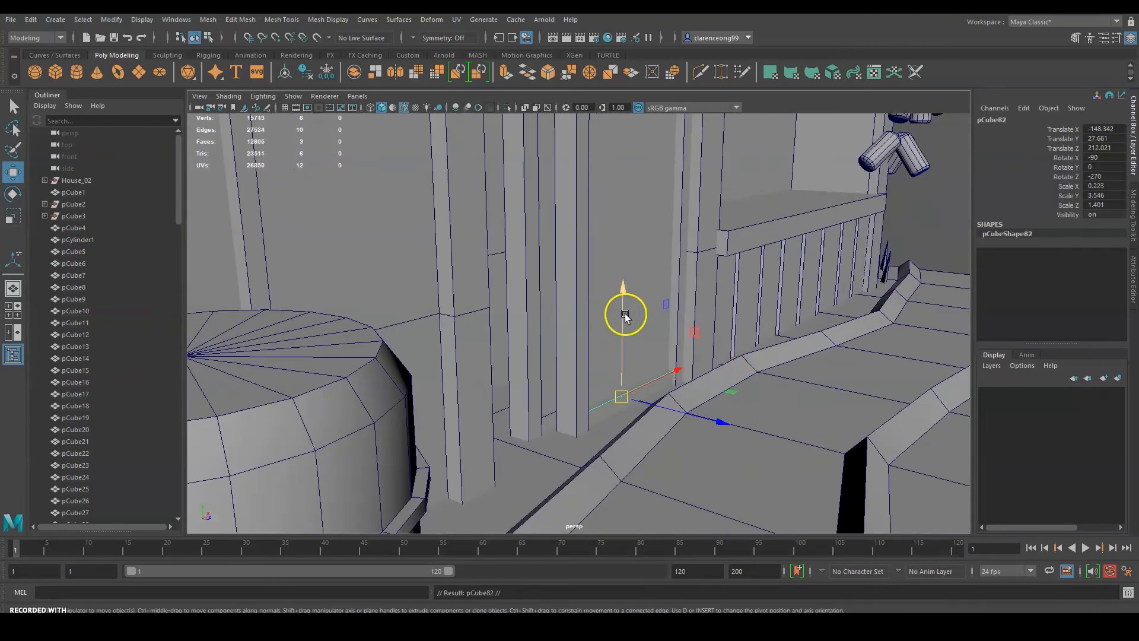
{"action": "right_click_drag", "start_coordinate": [595, 161], "coordinate": [427, 207], "text": "alt"}
{"action": "left_click_drag", "start_coordinate": [380, 368], "coordinate": [451, 355], "text": "alt"}
{"action": "right_click_drag", "start_coordinate": [593, 311], "coordinate": [659, 305], "text": "alt"}
{"action": "left_click_drag", "start_coordinate": [658, 305], "coordinate": [585, 290], "text": "alt"}
{"action": "right_click_drag", "start_coordinate": [585, 290], "coordinate": [653, 332], "text": "alt"}
{"action": "left_click_drag", "start_coordinate": [622, 356], "coordinate": [706, 356], "text": "alt"}
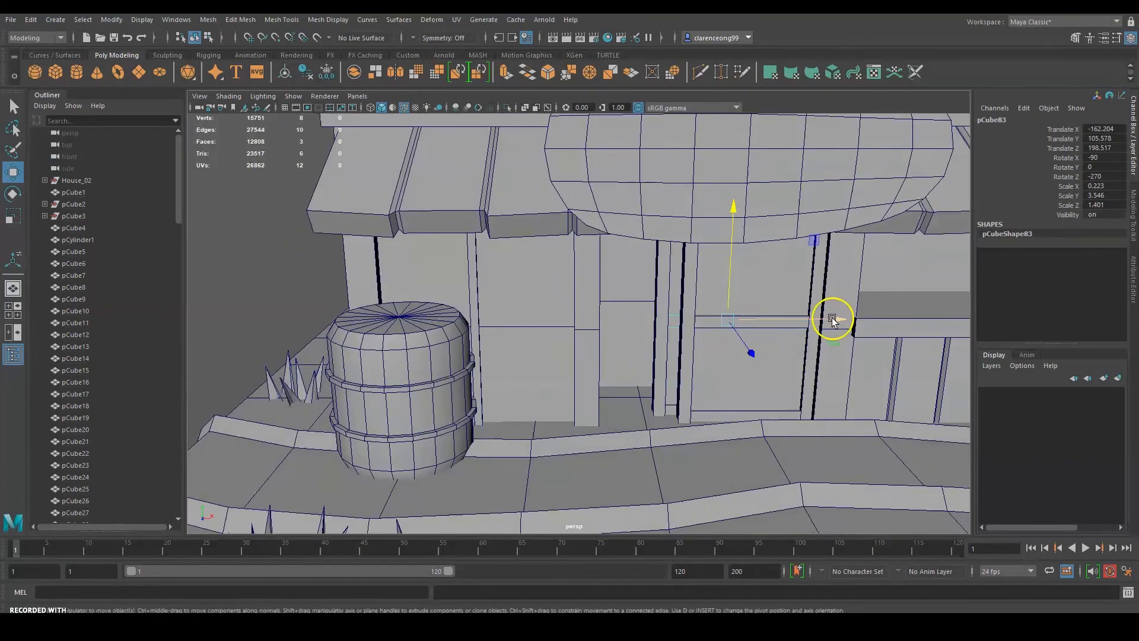
Step: Duplicate the middle door rail and move the copy onto the wall panel beside the barrel
{"action": "left_click_drag", "start_coordinate": [541, 360], "coordinate": [474, 334], "text": "alt"}
{"action": "left_click_drag", "start_coordinate": [406, 306], "coordinate": [385, 309]}
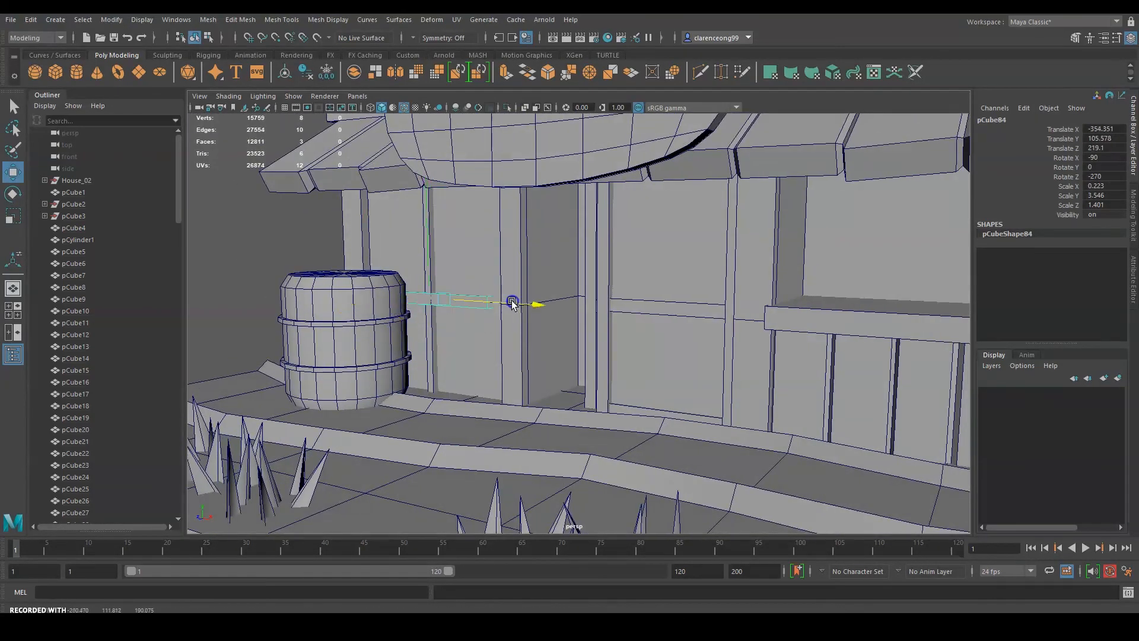
{"action": "left_click_drag", "start_coordinate": [512, 301], "coordinate": [487, 300]}
{"action": "left_click_drag", "start_coordinate": [522, 332], "coordinate": [686, 376], "text": "alt"}
{"action": "left_click", "coordinate": [686, 376]}
{"action": "right_click_drag", "start_coordinate": [664, 392], "coordinate": [457, 506], "text": "alt"}
{"action": "left_click_drag", "start_coordinate": [457, 506], "coordinate": [534, 433], "text": "alt"}
{"action": "left_click_drag", "start_coordinate": [605, 389], "coordinate": [533, 401]}
{"action": "right_click_drag", "start_coordinate": [534, 403], "coordinate": [580, 372], "text": "alt"}
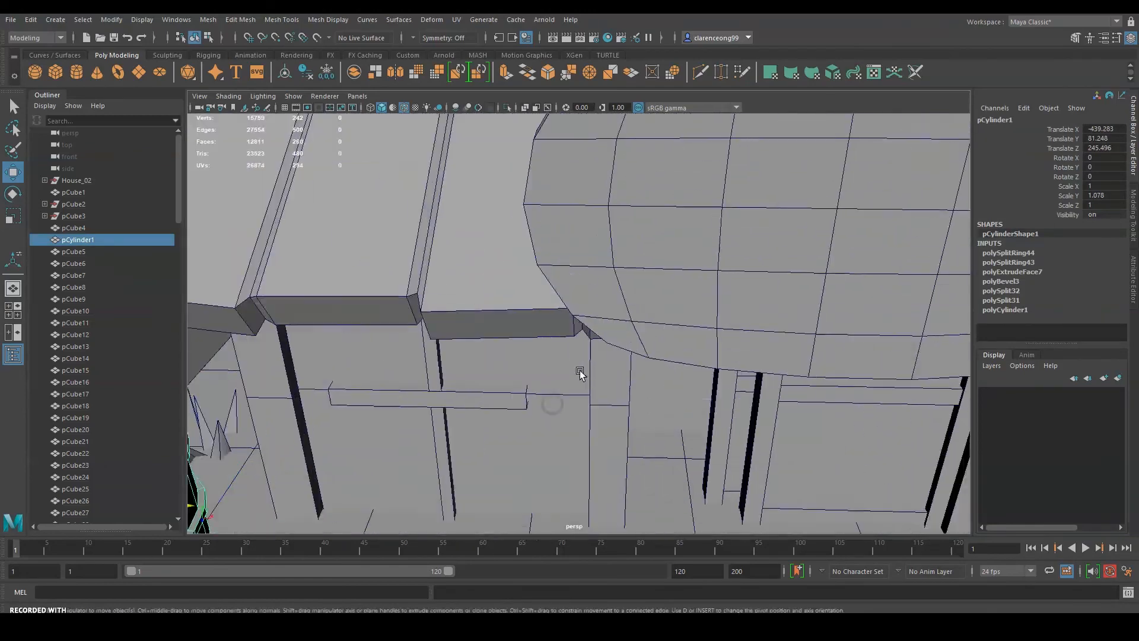
Step: Scale the copied rail into a thin slat spanning the wall panel, with Scale X 0.097 and Scale Z 2.165
{"action": "left_click_drag", "start_coordinate": [580, 373], "coordinate": [533, 332], "text": "alt"}
{"action": "left_click", "coordinate": [527, 284]}
{"action": "right_click_drag", "start_coordinate": [529, 305], "coordinate": [646, 310], "text": "alt"}
{"action": "key", "text": "r"}
{"action": "left_click_drag", "start_coordinate": [646, 310], "coordinate": [633, 257], "text": "alt"}
{"action": "left_click_drag", "start_coordinate": [561, 211], "coordinate": [566, 272]}
{"action": "left_click_drag", "start_coordinate": [444, 307], "coordinate": [430, 306]}
{"action": "key", "text": "w"}
{"action": "left_click_drag", "start_coordinate": [622, 356], "coordinate": [695, 317], "text": "alt"}
{"action": "key", "text": "r"}
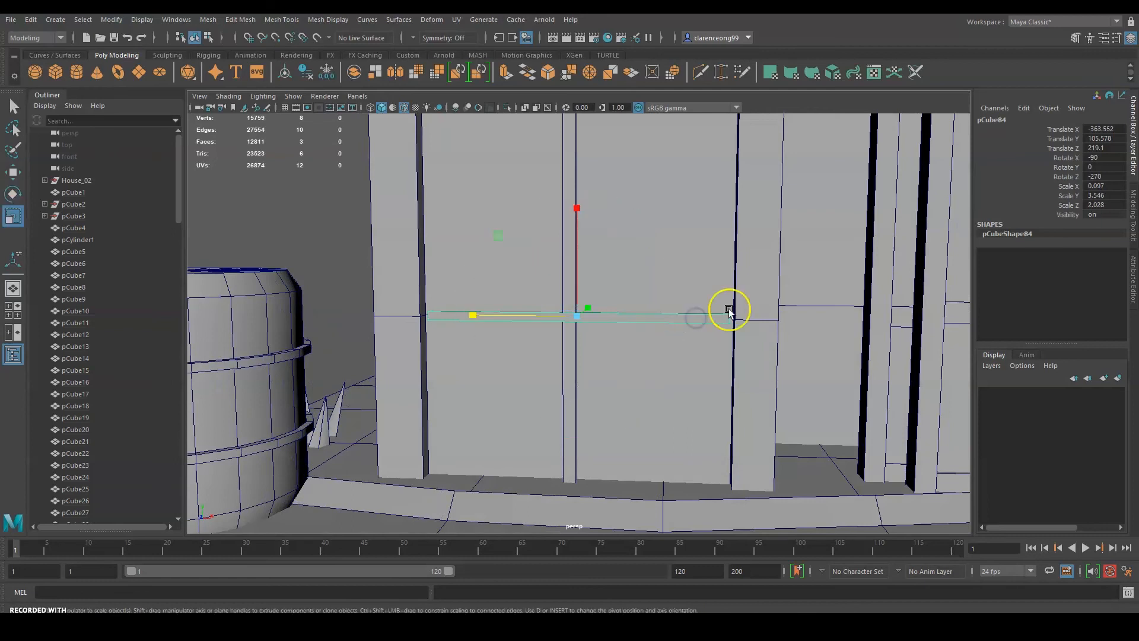
{"action": "key", "text": "w"}
{"action": "left_click_drag", "start_coordinate": [465, 319], "coordinate": [577, 353], "text": "alt"}
Step: Duplicate the thin slat repeatedly and stack the copies at even spacing up the wall panel beneath the awning
{"action": "left_click_drag", "start_coordinate": [577, 352], "coordinate": [681, 277], "text": "alt"}
{"action": "left_click", "coordinate": [603, 288], "text": "shift"}
{"action": "left_click", "coordinate": [658, 330], "text": "shift"}
{"action": "key", "text": "ctrl+d"}
{"action": "left_click_drag", "start_coordinate": [623, 321], "coordinate": [658, 291], "text": "alt"}
{"action": "left_click_drag", "start_coordinate": [582, 219], "coordinate": [583, 88]}
{"action": "left_click_drag", "start_coordinate": [575, 237], "coordinate": [586, 198], "text": "alt"}
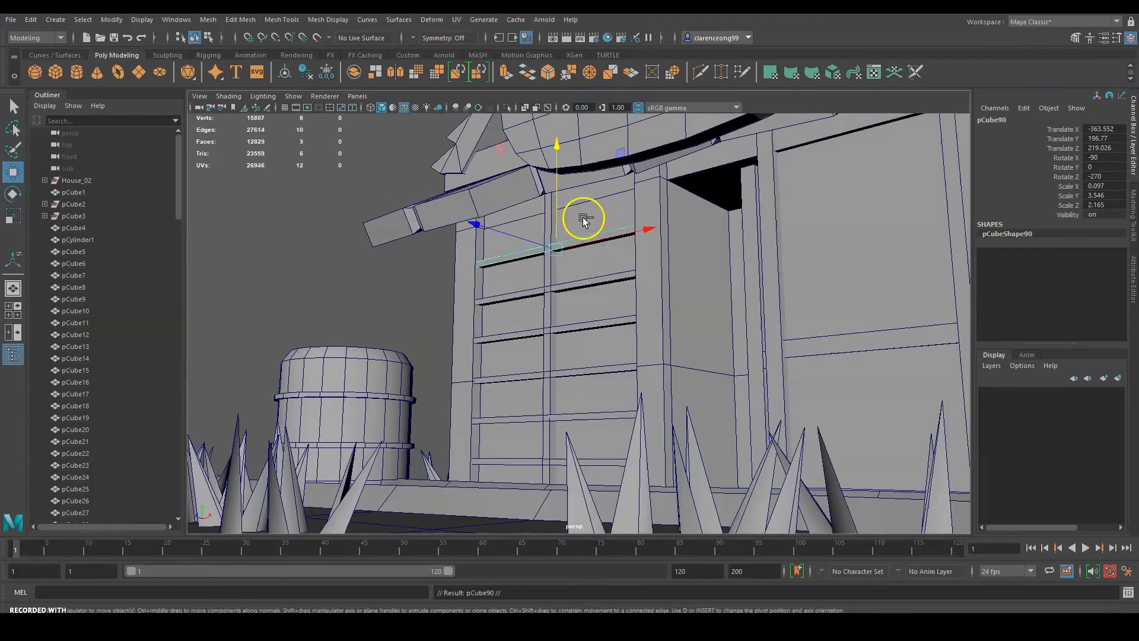
Step: Check and refine the slats on the wall panel beside the barrel, clear the selection and save the scene
{"action": "left_click", "coordinate": [364, 264]}
{"action": "left_click", "coordinate": [436, 416]}
{"action": "left_click_drag", "start_coordinate": [475, 379], "coordinate": [534, 403], "text": "alt"}
{"action": "left_click_drag", "start_coordinate": [593, 394], "coordinate": [706, 398]}
{"action": "left_click_drag", "start_coordinate": [719, 430], "coordinate": [634, 386]}
{"action": "left_click_drag", "start_coordinate": [630, 394], "coordinate": [618, 400]}
{"action": "left_click", "coordinate": [315, 350]}
{"action": "key", "text": "ctrl+s"}
{"action": "left_click", "coordinate": [542, 325]}
Step: Duplicate the lowest wall slat beside the barrel and move the copy across to the framed sliding door panel
{"action": "left_click_drag", "start_coordinate": [736, 341], "coordinate": [491, 353], "text": "alt"}
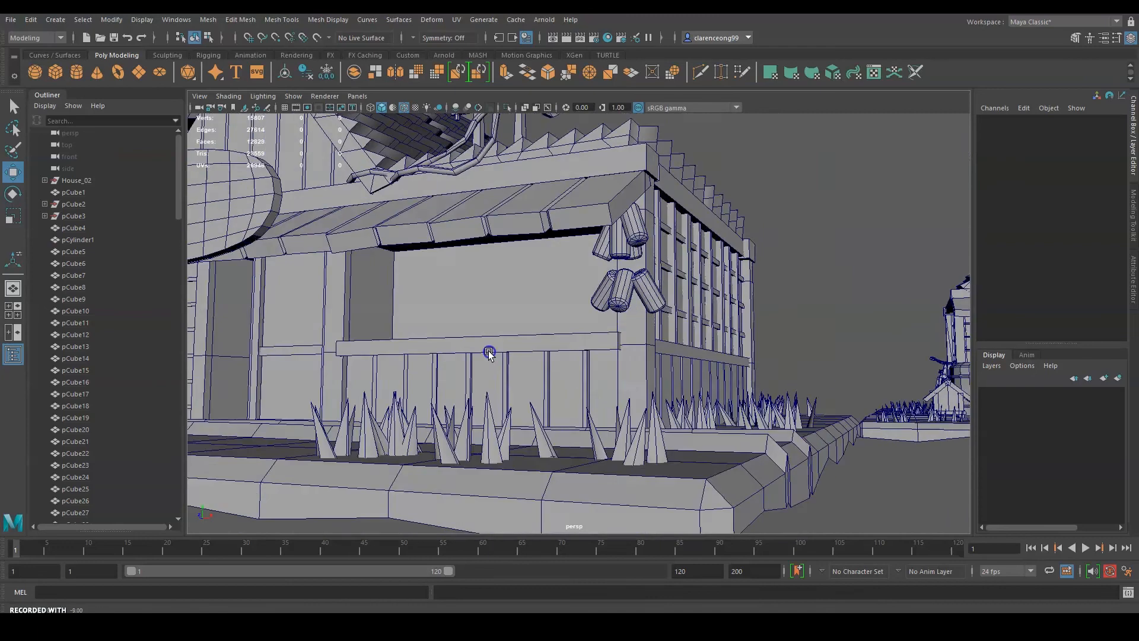
{"action": "right_click_drag", "start_coordinate": [706, 326], "coordinate": [590, 345], "text": "alt"}
{"action": "left_click_drag", "start_coordinate": [368, 332], "coordinate": [486, 356], "text": "alt"}
{"action": "left_click", "coordinate": [432, 374]}
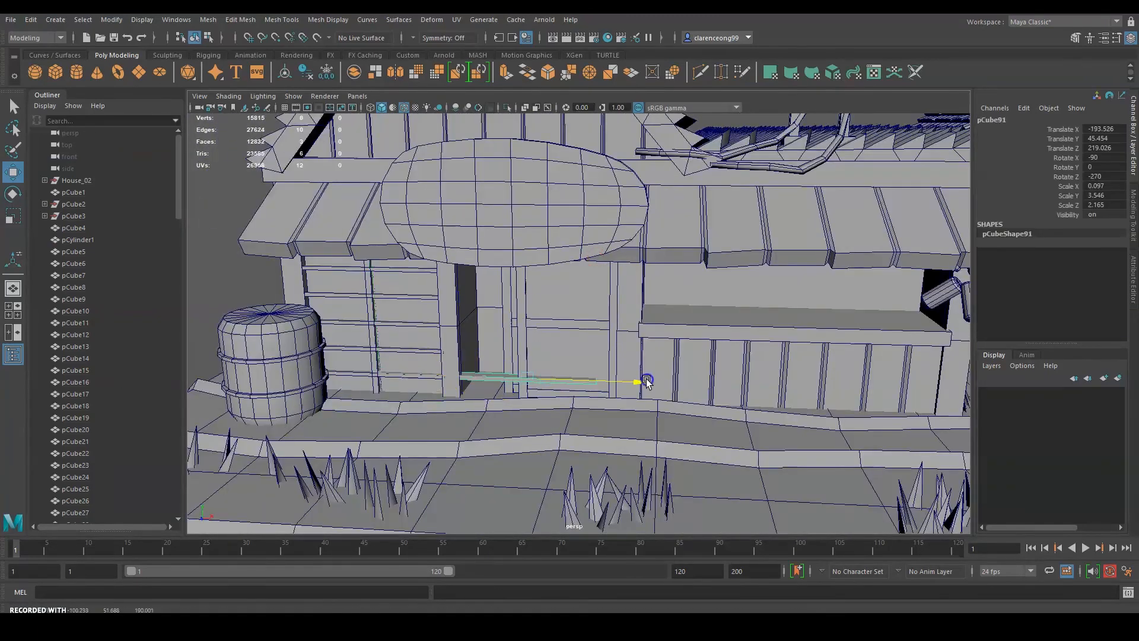
{"action": "left_click_drag", "start_coordinate": [647, 379], "coordinate": [659, 382]}
Step: Adjust the ends of the copied slat so that it spans the sliding door panel between its two side frames
{"action": "right_click_drag", "start_coordinate": [498, 332], "coordinate": [590, 316], "text": "alt"}
{"action": "left_click_drag", "start_coordinate": [524, 331], "coordinate": [669, 262], "text": "alt"}
{"action": "right_click_drag", "start_coordinate": [432, 333], "coordinate": [379, 317]}
{"action": "left_click_drag", "start_coordinate": [394, 317], "coordinate": [445, 359]}
{"action": "left_click_drag", "start_coordinate": [498, 342], "coordinate": [665, 332]}
{"action": "right_click_drag", "start_coordinate": [533, 332], "coordinate": [599, 338], "text": "alt"}
{"action": "right_click_drag", "start_coordinate": [641, 265], "coordinate": [641, 299]}
{"action": "left_click", "coordinate": [646, 264]}
{"action": "left_click_drag", "start_coordinate": [798, 242], "coordinate": [739, 229]}
{"action": "right_click_drag", "start_coordinate": [704, 229], "coordinate": [741, 217]}
Step: Raise the fitted slat to the lower section of the door panel, at about Translate Y 58.8
{"action": "left_click_drag", "start_coordinate": [741, 216], "coordinate": [650, 236], "text": "alt"}
{"action": "right_click_drag", "start_coordinate": [854, 309], "coordinate": [741, 284], "text": "alt"}
{"action": "left_click_drag", "start_coordinate": [741, 285], "coordinate": [682, 285], "text": "alt"}
{"action": "right_click_drag", "start_coordinate": [439, 320], "coordinate": [513, 317], "text": "alt"}
{"action": "left_click_drag", "start_coordinate": [513, 318], "coordinate": [527, 332], "text": "alt"}
{"action": "left_click_drag", "start_coordinate": [574, 320], "coordinate": [575, 295]}
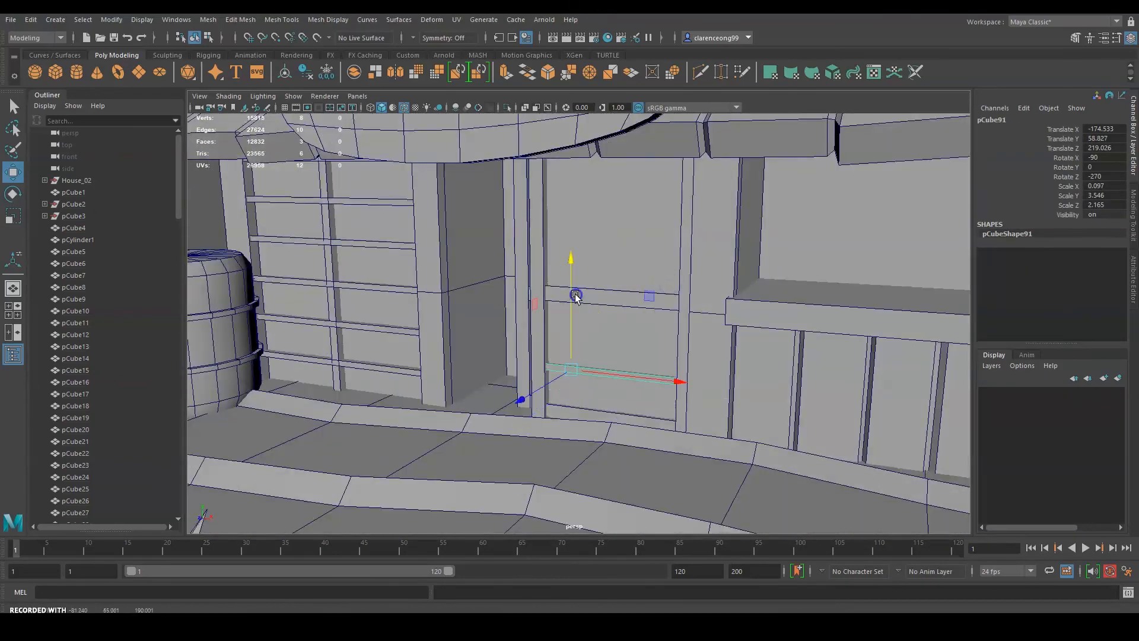
Step: Duplicate the slat and stack the copies up the door panel, above and below its middle rail
{"action": "right_click_drag", "start_coordinate": [583, 312], "coordinate": [532, 290], "text": "alt"}
{"action": "left_click_drag", "start_coordinate": [531, 290], "coordinate": [628, 285], "text": "alt"}
{"action": "right_click_drag", "start_coordinate": [557, 315], "coordinate": [645, 318], "text": "alt"}
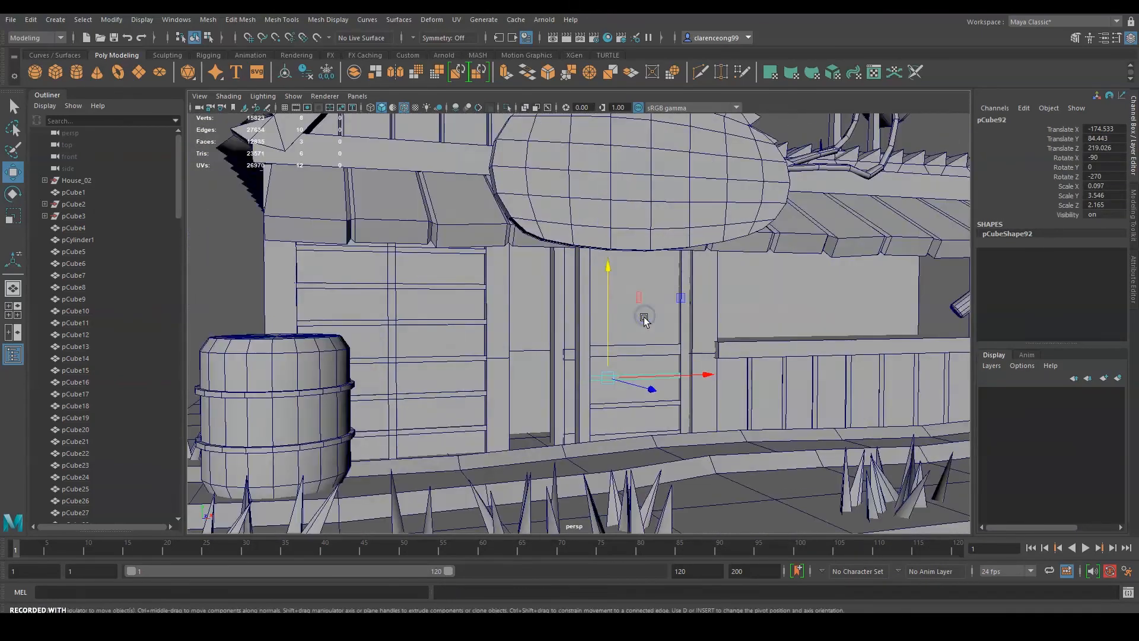
{"action": "left_click_drag", "start_coordinate": [646, 318], "coordinate": [670, 320], "text": "alt"}
{"action": "right_click_drag", "start_coordinate": [599, 317], "coordinate": [648, 316], "text": "alt"}
{"action": "left_click_drag", "start_coordinate": [592, 225], "coordinate": [630, 409], "text": "alt"}
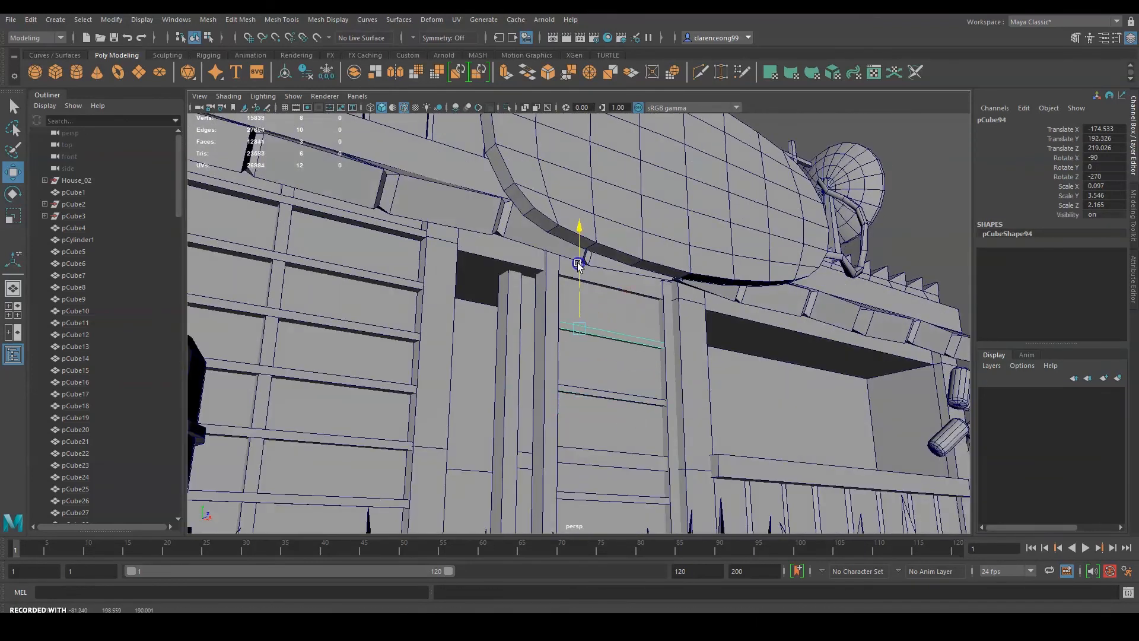
{"action": "left_click_drag", "start_coordinate": [578, 263], "coordinate": [578, 270]}
{"action": "left_click_drag", "start_coordinate": [700, 294], "coordinate": [659, 322], "text": "alt"}
Step: Duplicate the top door slat, rotate the copy upright to Rotate Z -360 and shift it along the upper panel
{"action": "key", "text": "ctrl+d"}
{"action": "key", "text": "e"}
{"action": "left_click_drag", "start_coordinate": [628, 429], "coordinate": [555, 466]}
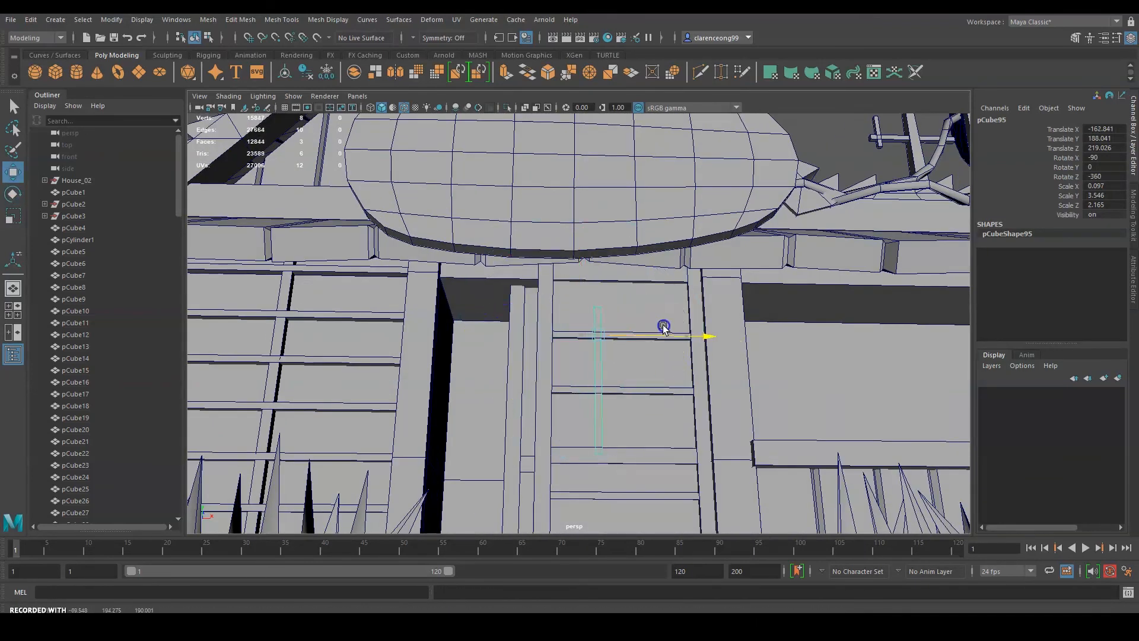
{"action": "left_click_drag", "start_coordinate": [663, 326], "coordinate": [662, 325]}
Step: Raise the upright slat and lengthen it to Scale Z 2.452 so it spans the upper door panel
{"action": "left_click_drag", "start_coordinate": [659, 323], "coordinate": [691, 302], "text": "alt"}
{"action": "left_click_drag", "start_coordinate": [596, 301], "coordinate": [596, 286]}
{"action": "left_click_drag", "start_coordinate": [599, 286], "coordinate": [650, 274], "text": "alt"}
{"action": "left_click_drag", "start_coordinate": [667, 297], "coordinate": [665, 297]}
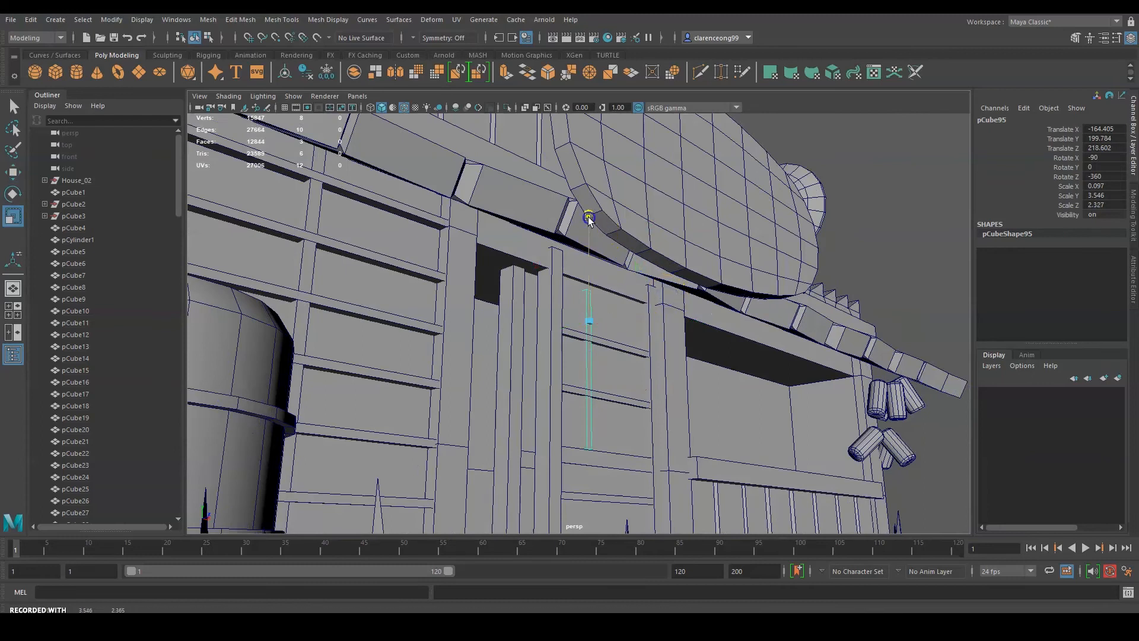
{"action": "left_click_drag", "start_coordinate": [590, 254], "coordinate": [590, 261]}
{"action": "left_click_drag", "start_coordinate": [590, 261], "coordinate": [719, 315], "text": "alt"}
{"action": "scroll", "coordinate": [719, 315], "scroll_direction": "down", "scroll_amount": 15}
Step: Duplicate the upright slat, space the copies evenly across the upper door panel and save the scene
{"action": "left_click", "coordinate": [635, 255]}
{"action": "left_click_drag", "start_coordinate": [634, 255], "coordinate": [559, 272], "text": "alt"}
{"action": "scroll", "coordinate": [560, 272], "scroll_direction": "up", "scroll_amount": 12}
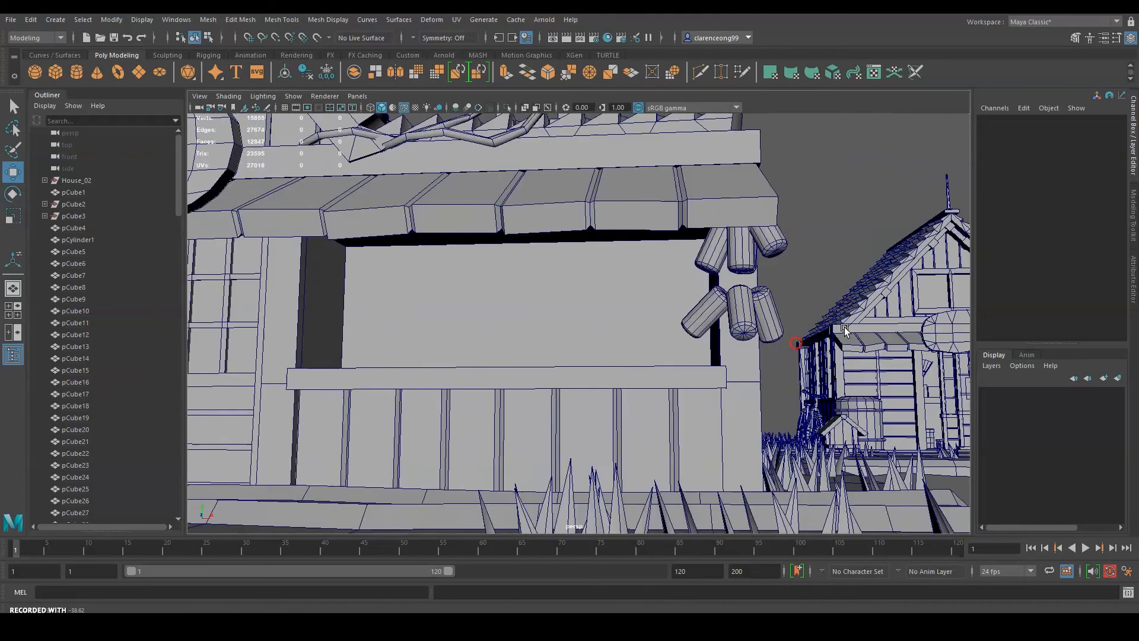
{"action": "middle_click_drag", "start_coordinate": [380, 297], "coordinate": [576, 314], "text": "alt"}
{"action": "left_click", "coordinate": [578, 323]}
{"action": "left_click_drag", "start_coordinate": [579, 323], "coordinate": [632, 224]}
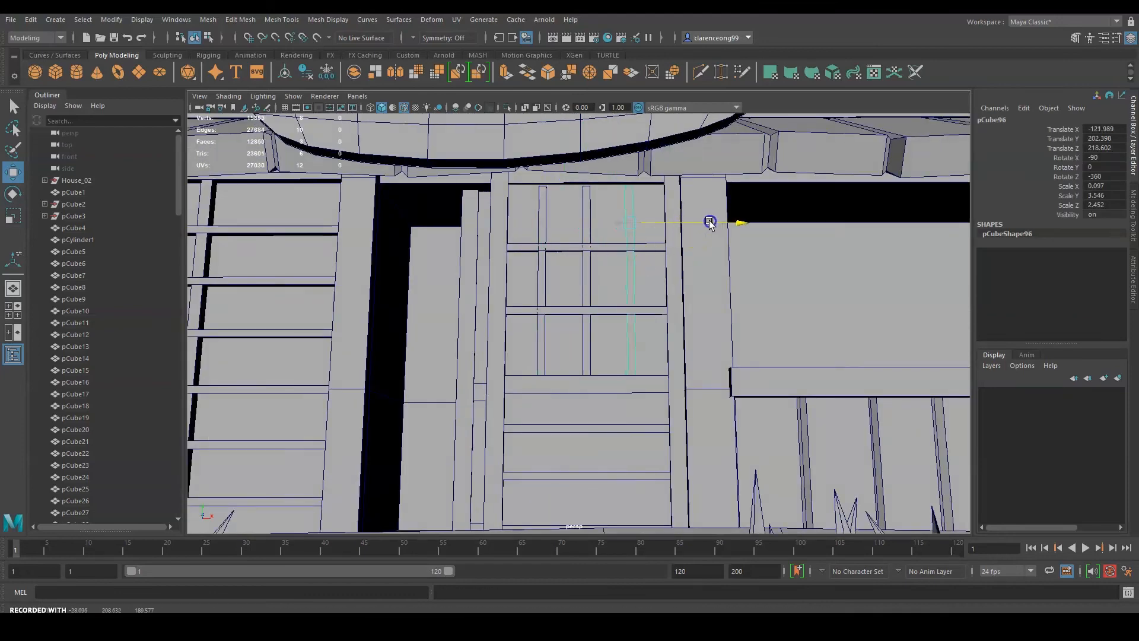
{"action": "scroll", "coordinate": [617, 351], "scroll_direction": "down", "scroll_amount": 12}
{"action": "left_click_drag", "start_coordinate": [618, 350], "coordinate": [490, 379], "text": "alt"}
{"action": "key", "text": "ctrl+s"}
{"action": "left_click", "coordinate": [543, 324]}
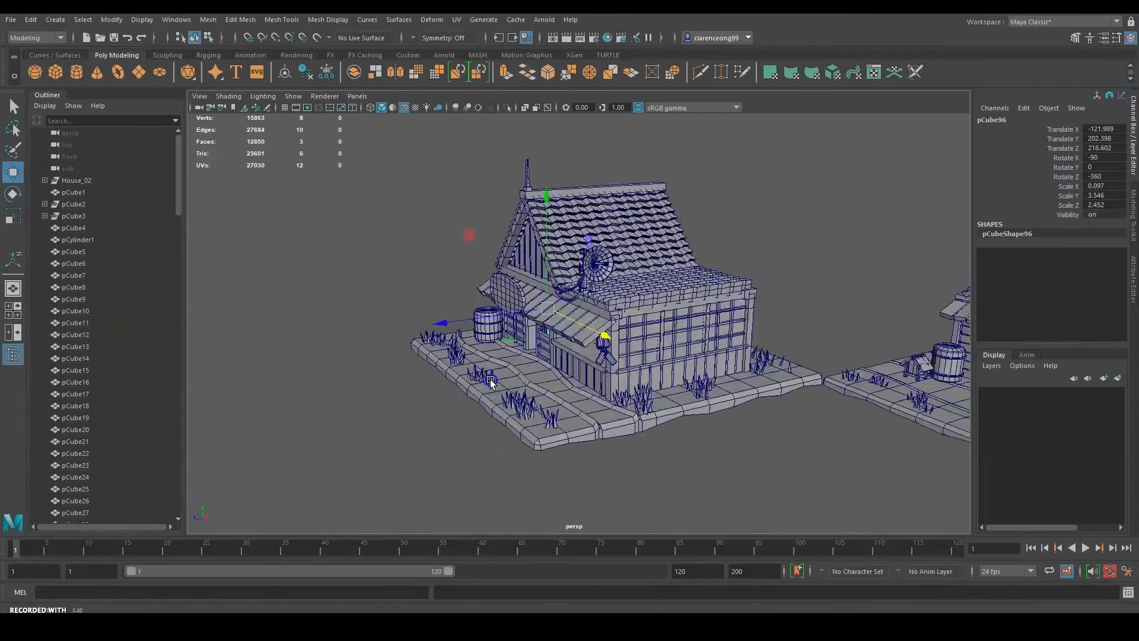
Step: Create a polygon cube and move it to the empty ground beside the path, near the small roofed box and barrel
{"action": "right_click_drag", "start_coordinate": [490, 379], "coordinate": [600, 280], "text": "alt"}
{"action": "left_click_drag", "start_coordinate": [599, 279], "coordinate": [809, 246], "text": "alt"}
{"action": "right_click_drag", "start_coordinate": [809, 247], "coordinate": [610, 323], "text": "alt"}
{"action": "left_click_drag", "start_coordinate": [609, 323], "coordinate": [643, 299], "text": "alt"}
{"action": "left_click", "coordinate": [55, 72]}
{"action": "scroll", "coordinate": [466, 378], "scroll_direction": "down", "scroll_amount": 10}
{"action": "left_click_drag", "start_coordinate": [465, 409], "coordinate": [552, 433]}
{"action": "key", "text": "f"}
{"action": "right_click_drag", "start_coordinate": [544, 397], "coordinate": [510, 380], "text": "alt"}
{"action": "left_click_drag", "start_coordinate": [510, 380], "coordinate": [640, 273], "text": "alt"}
Step: Narrow the new cube to Scale X 0.725 and Scale Z 0.671
{"action": "key", "text": "r"}
{"action": "right_click_drag", "start_coordinate": [484, 321], "coordinate": [481, 368]}
{"action": "left_click", "coordinate": [478, 324]}
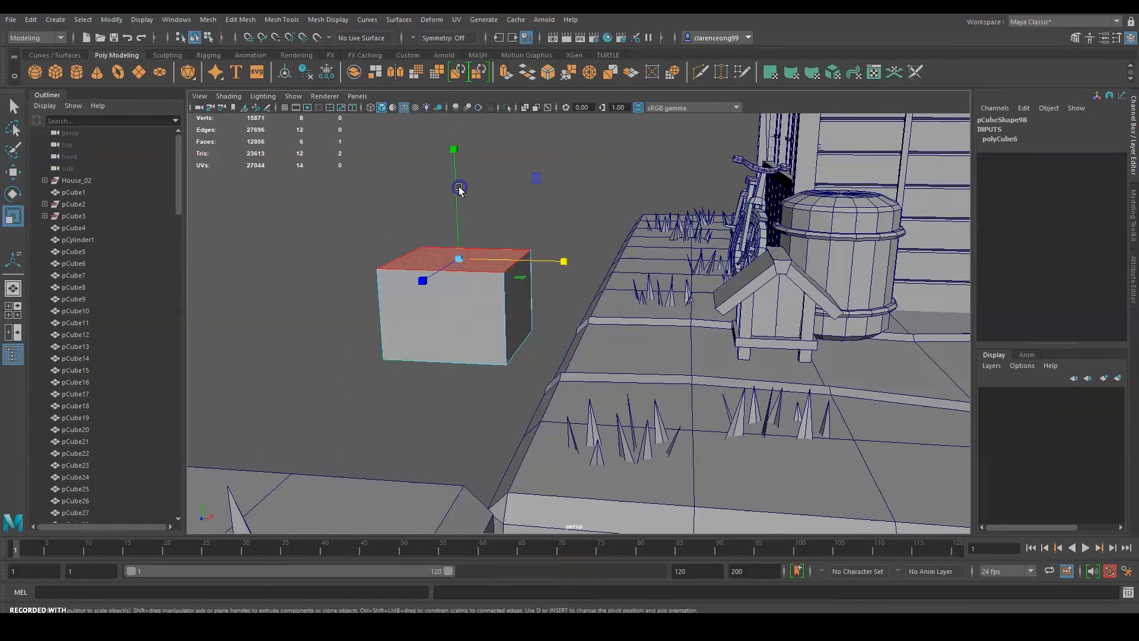
{"action": "left_click_drag", "start_coordinate": [567, 343], "coordinate": [539, 341]}
{"action": "left_click_drag", "start_coordinate": [578, 318], "coordinate": [531, 371], "text": "alt"}
{"action": "left_click_drag", "start_coordinate": [407, 354], "coordinate": [429, 331]}
{"action": "left_click_drag", "start_coordinate": [475, 383], "coordinate": [525, 329], "text": "alt"}
Step: Duplicate the cube, shrink the copy into a post with Scale X 0.168 and Scale Z 0.183, and place posts at all four corners
{"action": "key", "text": "ctrl+d"}
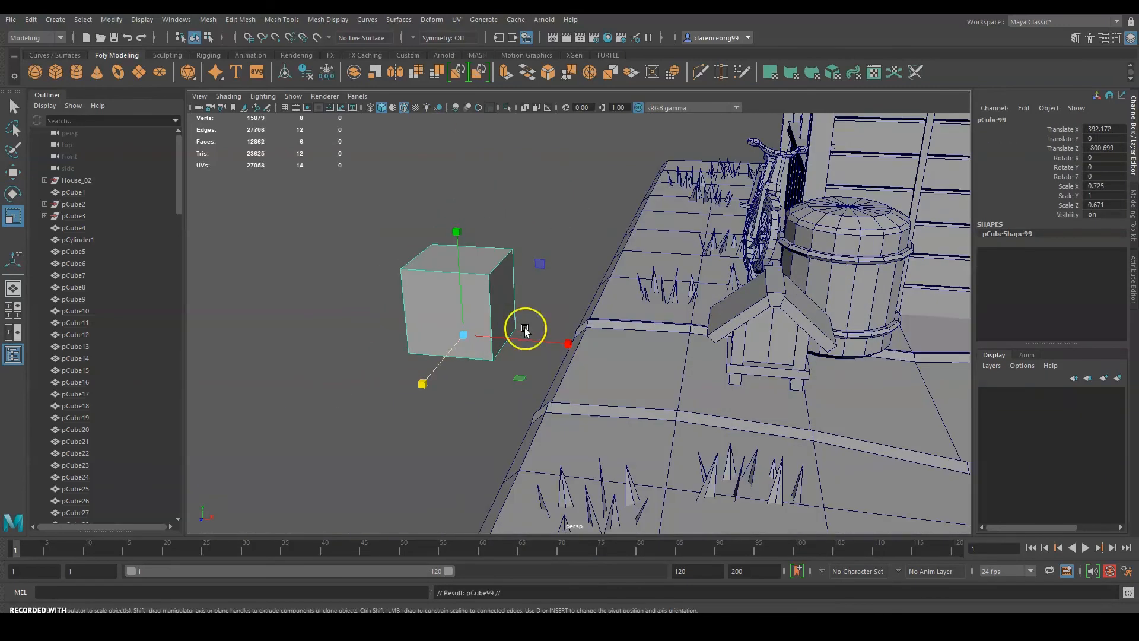
{"action": "left_click_drag", "start_coordinate": [553, 376], "coordinate": [538, 410], "text": "alt"}
{"action": "key", "text": "r"}
{"action": "mouse_move", "coordinate": [461, 414]}
{"action": "left_mouse_down"}
{"action": "mouse_move", "coordinate": [450, 432]}
{"action": "mouse_move", "coordinate": [461, 416]}
{"action": "left_mouse_up"}
{"action": "key", "text": "w"}
{"action": "left_click_drag", "start_coordinate": [544, 399], "coordinate": [537, 406], "text": "alt"}
{"action": "mouse_move", "coordinate": [483, 379]}
{"action": "left_mouse_down"}
{"action": "mouse_move", "coordinate": [522, 346]}
{"action": "mouse_move", "coordinate": [548, 354]}
{"action": "left_mouse_up"}
Step: Reduce the central box to Scale Y 0.749 and raise it to Translate Y 15.965 between the posts
{"action": "left_click", "coordinate": [467, 347]}
{"action": "left_click_drag", "start_coordinate": [467, 347], "coordinate": [426, 278], "text": "alt"}
{"action": "key", "text": "r"}
{"action": "key", "text": "w"}
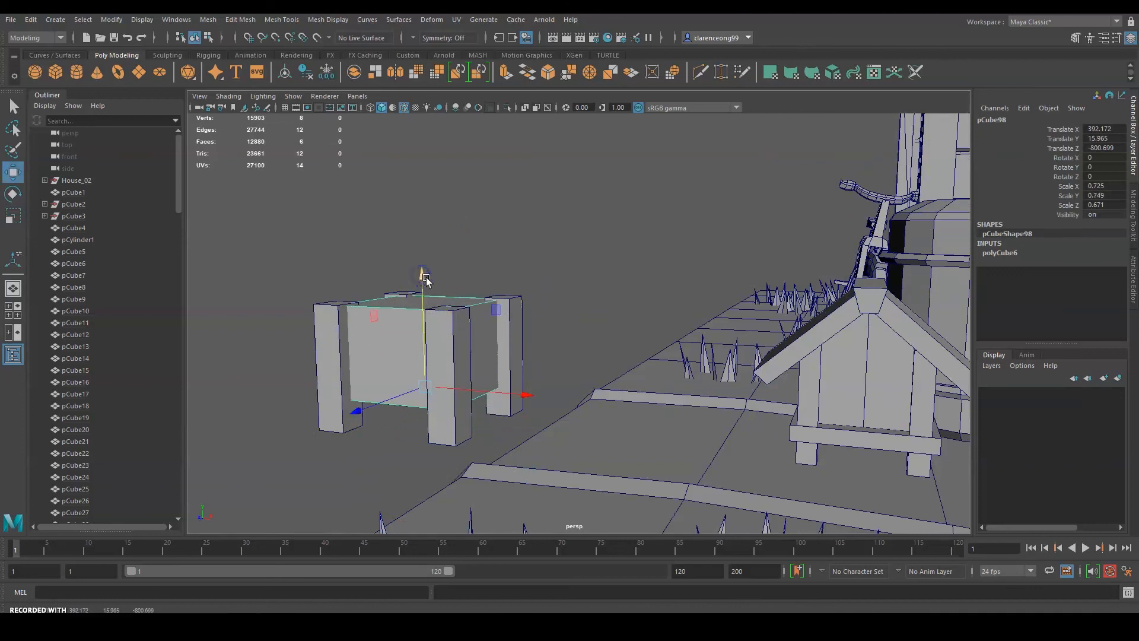
Step: Add a flat base slab around the posts and a roof slab above them, the roof scaled to X 0.964, Y 0.171, Z 0.893
{"action": "left_click_drag", "start_coordinate": [453, 378], "coordinate": [455, 376]}
{"action": "key", "text": "w"}
{"action": "left_click_drag", "start_coordinate": [501, 365], "coordinate": [542, 393], "text": "alt"}
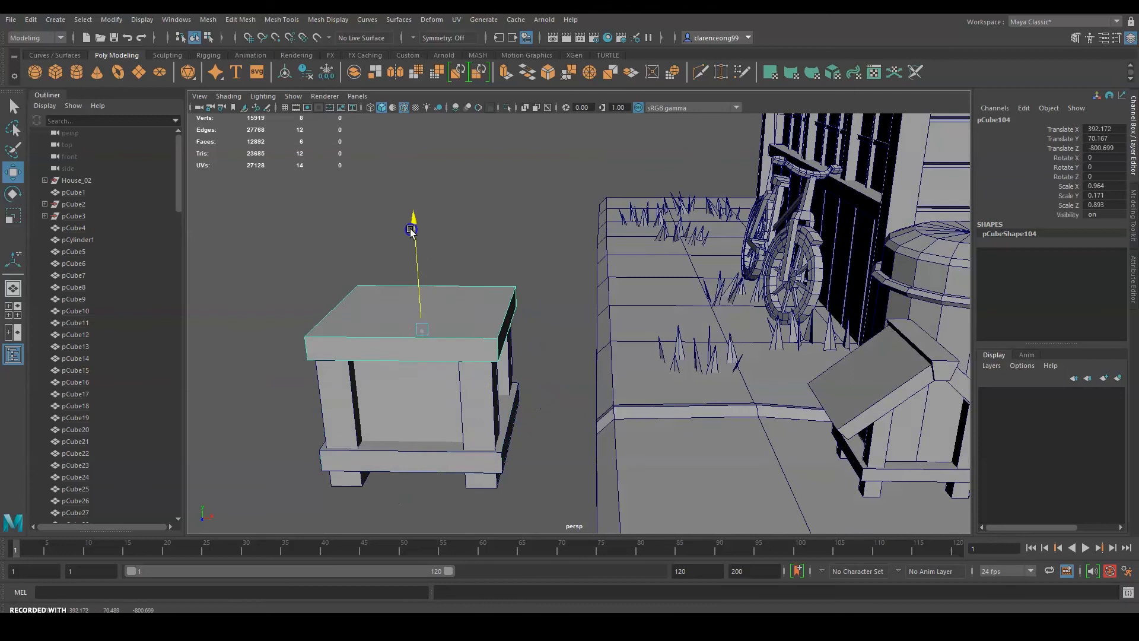
{"action": "left_click_drag", "start_coordinate": [411, 230], "coordinate": [409, 189]}
{"action": "left_click_drag", "start_coordinate": [466, 323], "coordinate": [471, 292], "text": "alt"}
Step: Select the four edges running along the front and back of the roof slab
{"action": "right_click_drag", "start_coordinate": [438, 287], "coordinate": [437, 255]}
{"action": "left_click_drag", "start_coordinate": [422, 174], "coordinate": [417, 367]}
{"action": "left_click_drag", "start_coordinate": [439, 332], "coordinate": [442, 305], "text": "alt"}
{"action": "left_click_drag", "start_coordinate": [460, 188], "coordinate": [451, 358]}
{"action": "left_click", "coordinate": [264, 21]}
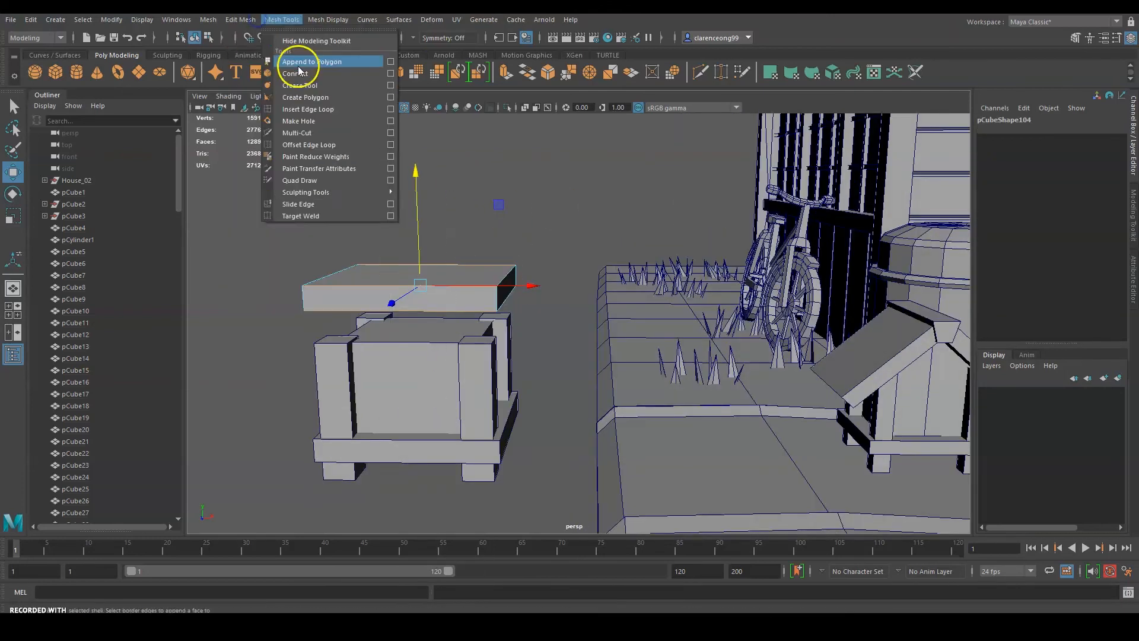
{"action": "left_click", "coordinate": [390, 73]}
{"action": "left_click_drag", "start_coordinate": [669, 255], "coordinate": [680, 308], "text": "alt"}
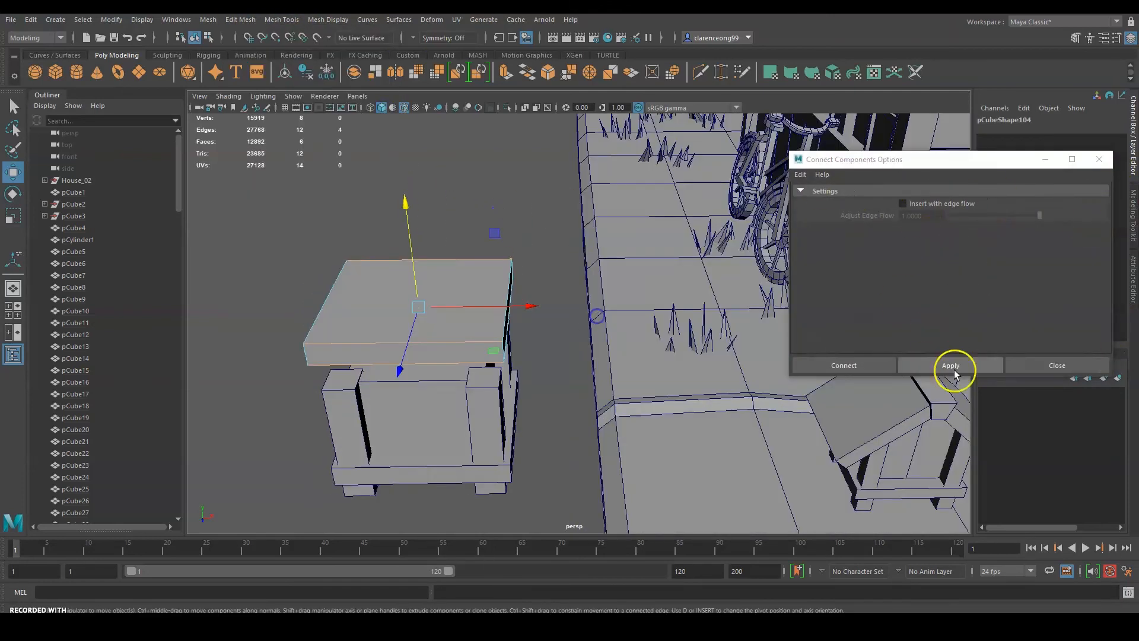
{"action": "left_click", "coordinate": [1055, 366]}
Step: Split the roof slab down the middle by connecting its selected edges with a single segment
{"action": "left_click", "coordinate": [244, 20]}
{"action": "mouse_move", "coordinate": [270, 22]}
{"action": "left_click", "coordinate": [390, 73]}
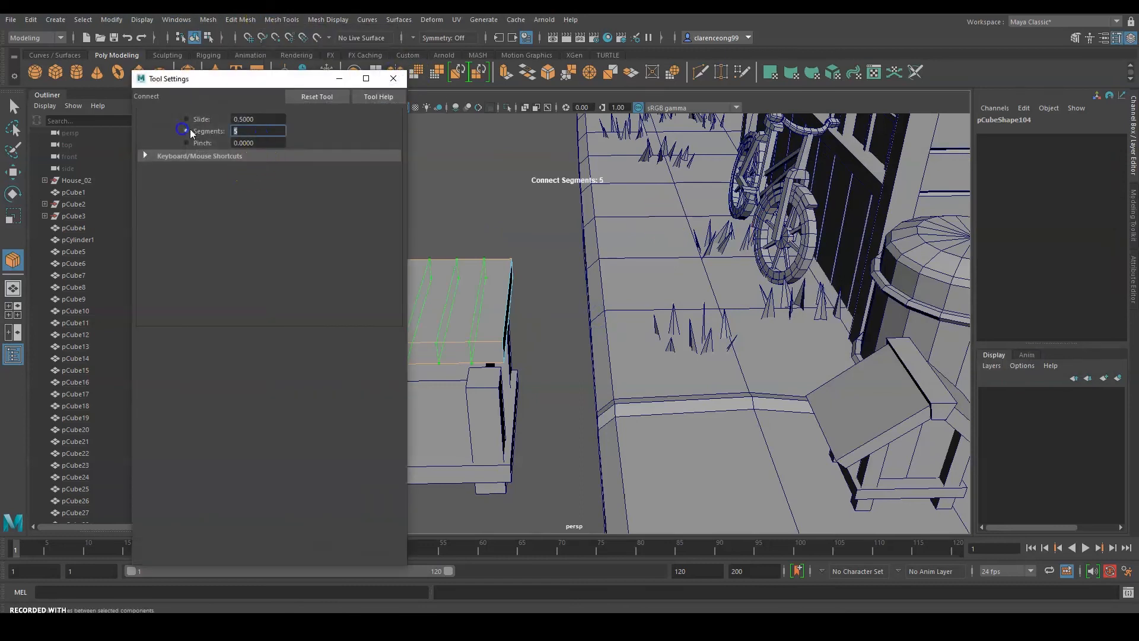
{"action": "left_click_drag", "start_coordinate": [415, 157], "coordinate": [429, 148], "text": "alt"}
{"action": "key", "text": "w"}
{"action": "left_click", "coordinate": [393, 78]}
{"action": "left_click_drag", "start_coordinate": [605, 237], "coordinate": [554, 274], "text": "alt"}
Step: Raise the roof slab's middle edges into a gable peak and lower the roof onto the posts
{"action": "left_click_drag", "start_coordinate": [507, 255], "coordinate": [506, 219]}
{"action": "left_click_drag", "start_coordinate": [504, 278], "coordinate": [472, 242], "text": "alt"}
{"action": "left_click_drag", "start_coordinate": [438, 187], "coordinate": [441, 170]}
{"action": "right_click_drag", "start_coordinate": [465, 231], "coordinate": [505, 216]}
{"action": "left_click_drag", "start_coordinate": [436, 188], "coordinate": [439, 238]}
{"action": "key", "text": "ctrl+z"}
Step: Connect the central box's front and back edges through the middle and raise its top centre into a gable under the roof
{"action": "left_click", "coordinate": [436, 374]}
{"action": "left_click_drag", "start_coordinate": [410, 316], "coordinate": [428, 302], "text": "alt"}
{"action": "right_click_drag", "start_coordinate": [427, 300], "coordinate": [427, 272]}
{"action": "left_click_drag", "start_coordinate": [427, 282], "coordinate": [438, 439]}
{"action": "left_click", "coordinate": [287, 19]}
{"action": "left_click", "coordinate": [296, 74]}
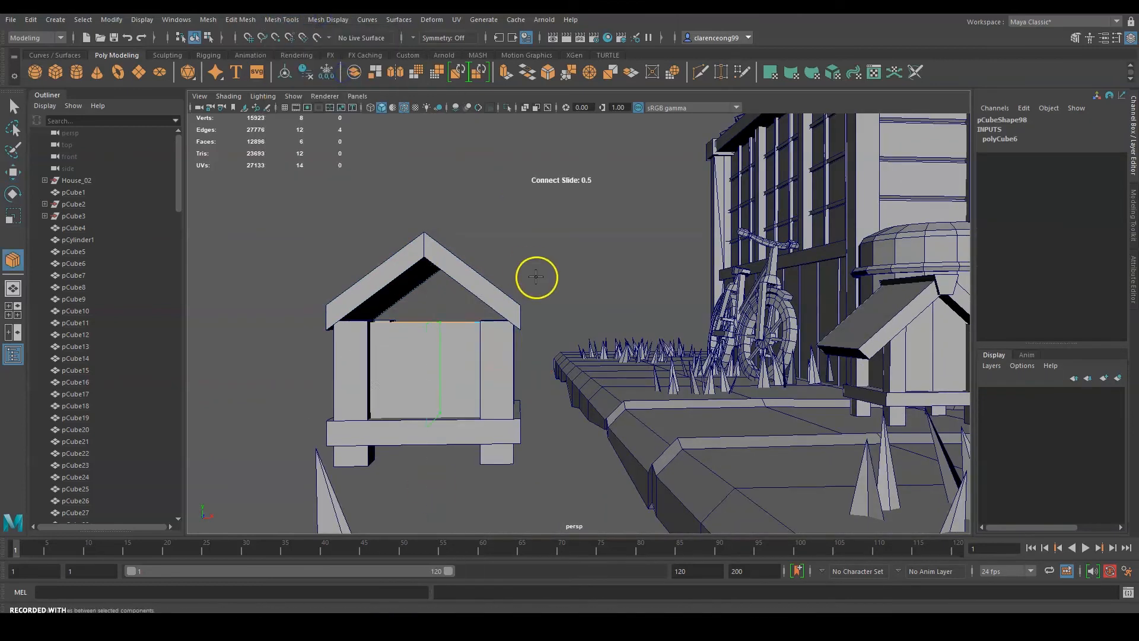
{"action": "key", "text": "w"}
{"action": "left_click", "coordinate": [540, 360]}
{"action": "left_click_drag", "start_coordinate": [537, 284], "coordinate": [513, 320], "text": "alt"}
Step: Select the front corner post and nudge it slightly along the X axis
{"action": "right_click_drag", "start_coordinate": [493, 301], "coordinate": [522, 288]}
{"action": "left_click", "coordinate": [514, 339]}
{"action": "left_click_drag", "start_coordinate": [527, 285], "coordinate": [534, 319], "text": "alt"}
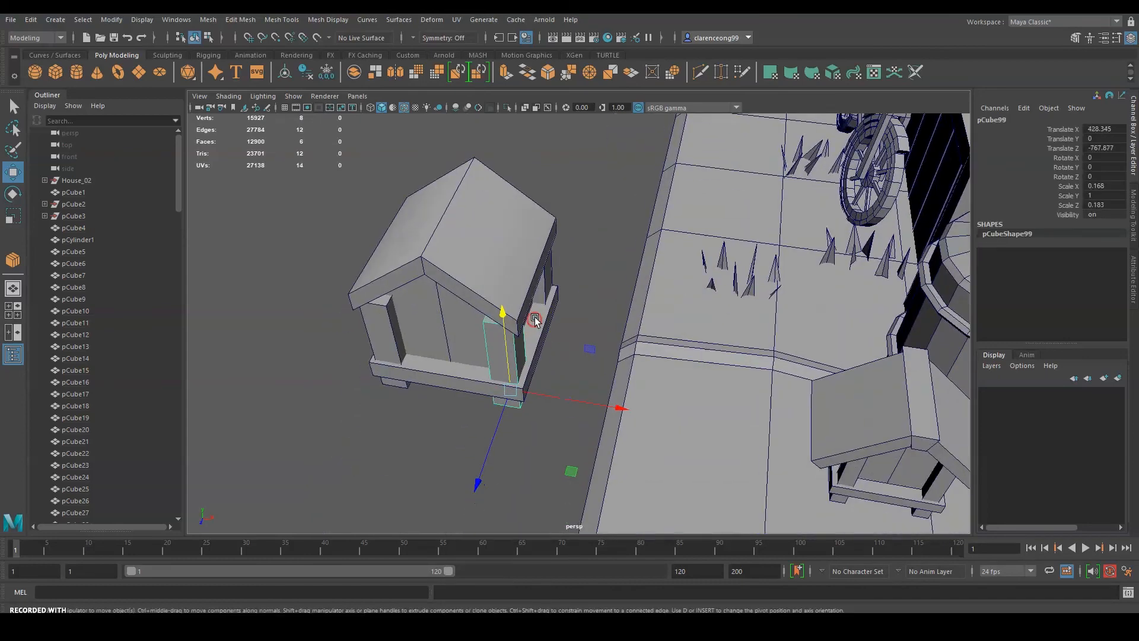
{"action": "left_click_drag", "start_coordinate": [573, 406], "coordinate": [571, 405]}
{"action": "left_click_drag", "start_coordinate": [571, 406], "coordinate": [738, 375], "text": "alt"}
Step: Delete the other three corner posts of the small roofed box
{"action": "key", "text": "w"}
{"action": "left_click", "coordinate": [396, 316], "text": "shift"}
{"action": "left_click_drag", "start_coordinate": [396, 316], "coordinate": [534, 284], "text": "alt"}
{"action": "left_click", "coordinate": [386, 389], "text": "shift"}
{"action": "key", "text": "Delete"}
Step: Lift the gabled roof slab clear of the central box
{"action": "left_click_drag", "start_coordinate": [658, 356], "coordinate": [569, 335], "text": "alt"}
{"action": "left_click", "coordinate": [442, 240]}
{"action": "left_click_drag", "start_coordinate": [445, 194], "coordinate": [445, 183]}
Step: Delete the two hidden sloped top faces of the small box's central body
{"action": "left_click_drag", "start_coordinate": [490, 288], "coordinate": [484, 326], "text": "alt"}
{"action": "left_click", "coordinate": [465, 308]}
{"action": "right_click_drag", "start_coordinate": [465, 300], "coordinate": [465, 333]}
{"action": "left_click", "coordinate": [411, 278]}
{"action": "left_click_drag", "start_coordinate": [551, 291], "coordinate": [510, 313], "text": "alt"}
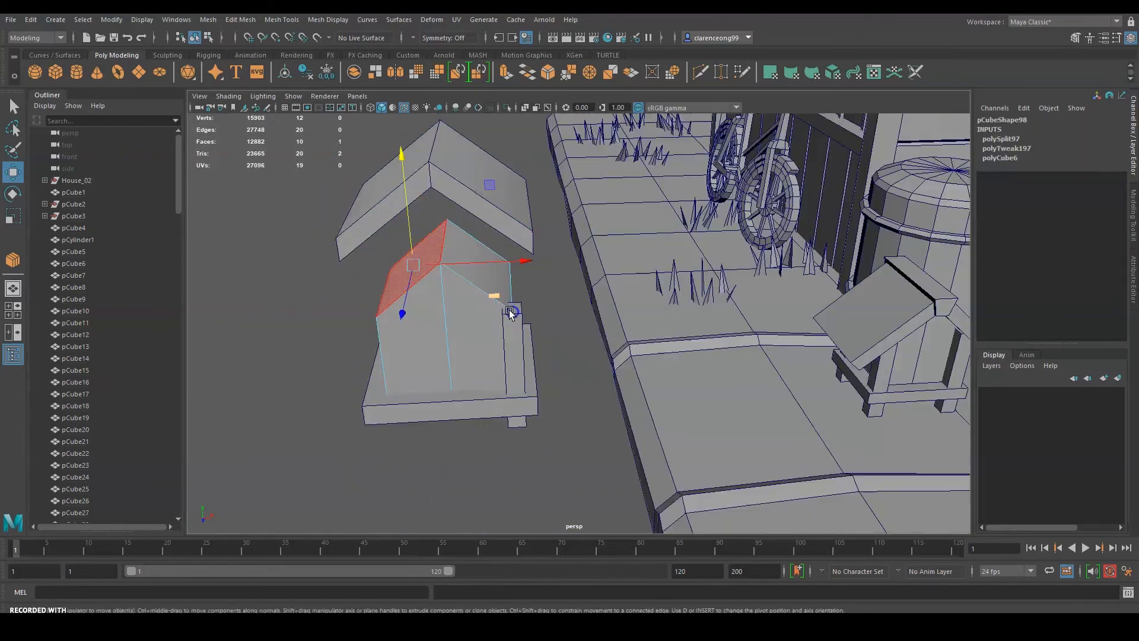
{"action": "right_click_drag", "start_coordinate": [441, 309], "coordinate": [468, 279]}
{"action": "left_click_drag", "start_coordinate": [475, 288], "coordinate": [474, 255], "text": "alt"}
Step: Lower the gabled roof slab back onto the central box
{"action": "left_click", "coordinate": [462, 190]}
{"action": "key", "text": "w"}
{"action": "left_click_drag", "start_coordinate": [448, 163], "coordinate": [453, 220]}
{"action": "left_click_drag", "start_coordinate": [525, 356], "coordinate": [537, 317], "text": "alt"}
Step: Raise the top vertices of the remaining corner post up to the roof slab and save the scene
{"action": "left_click", "coordinate": [515, 318]}
{"action": "right_click_drag", "start_coordinate": [514, 301], "coordinate": [482, 310]}
{"action": "left_click_drag", "start_coordinate": [489, 261], "coordinate": [537, 300]}
{"action": "left_click_drag", "start_coordinate": [510, 246], "coordinate": [509, 234]}
{"action": "right_click_drag", "start_coordinate": [515, 301], "coordinate": [550, 285]}
{"action": "left_click_drag", "start_coordinate": [558, 297], "coordinate": [536, 360], "text": "alt"}
{"action": "key", "text": "ctrl+s"}
{"action": "left_click", "coordinate": [546, 328]}
Step: Duplicate the corner post to the other three corners of the box's base and save the scene
{"action": "key", "text": "ctrl+d"}
{"action": "left_click_drag", "start_coordinate": [595, 407], "coordinate": [491, 373]}
{"action": "left_click_drag", "start_coordinate": [491, 373], "coordinate": [784, 333], "text": "alt"}
{"action": "left_click_drag", "start_coordinate": [707, 398], "coordinate": [708, 398]}
{"action": "left_click_drag", "start_coordinate": [788, 326], "coordinate": [543, 359], "text": "alt"}
{"action": "left_click", "coordinate": [387, 347], "text": "shift"}
{"action": "left_click_drag", "start_coordinate": [468, 356], "coordinate": [661, 302], "text": "alt"}
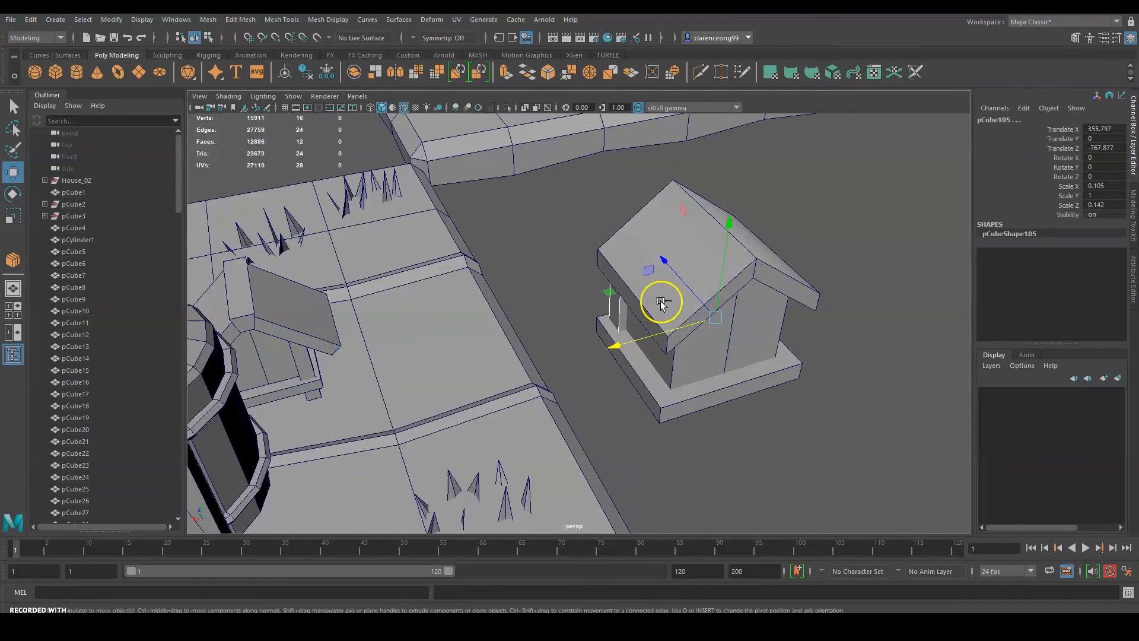
{"action": "left_click_drag", "start_coordinate": [743, 336], "coordinate": [617, 425], "text": "alt"}
{"action": "left_click", "coordinate": [616, 425]}
{"action": "key", "text": "ctrl+s"}
{"action": "left_click", "coordinate": [546, 328]}
Step: Combine all parts of the small roofed box into one mesh
{"action": "left_click_drag", "start_coordinate": [594, 356], "coordinate": [504, 469], "text": "alt"}
{"action": "left_click_drag", "start_coordinate": [504, 469], "coordinate": [569, 380], "text": "alt"}
{"action": "left_click", "coordinate": [212, 20]}
{"action": "left_click", "coordinate": [222, 56]}
Step: Try scaling the combined roofed box and undo the change
{"action": "left_click_drag", "start_coordinate": [669, 343], "coordinate": [679, 299], "text": "alt"}
{"action": "key", "text": "e"}
{"action": "key", "text": "r"}
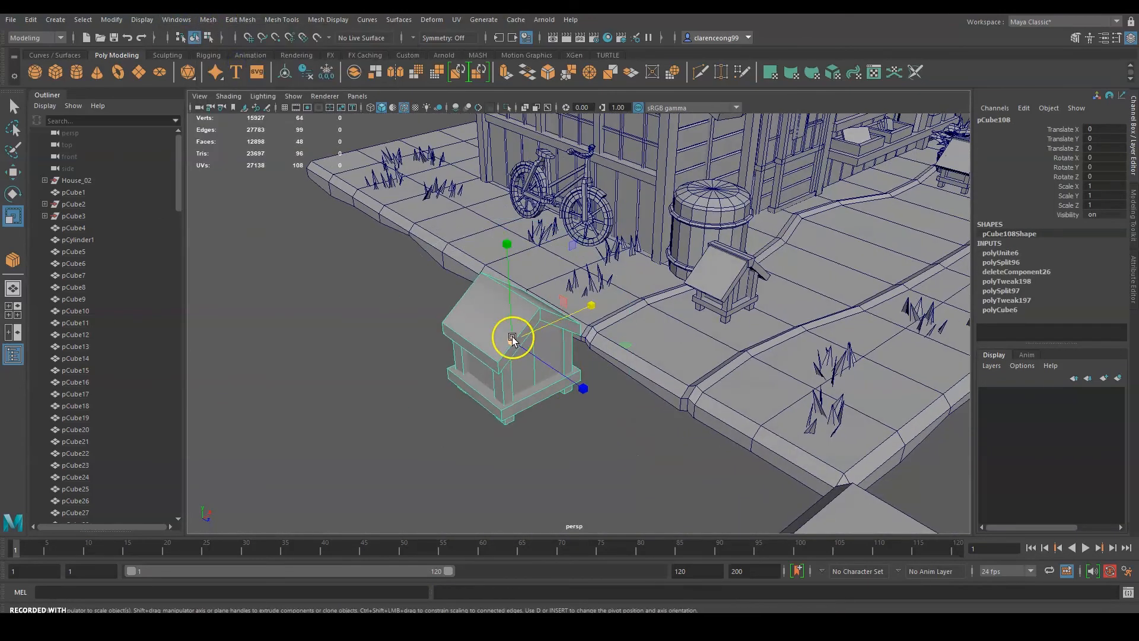
{"action": "left_click_drag", "start_coordinate": [745, 290], "coordinate": [738, 293]}
{"action": "right_click_drag", "start_coordinate": [738, 293], "coordinate": [689, 353], "text": "alt"}
{"action": "left_click_drag", "start_coordinate": [688, 352], "coordinate": [783, 334], "text": "alt"}
{"action": "key", "text": "ctrl+z"}
Step: Separate the roofed box into its individual parts and center their pivots
{"action": "right_click_drag", "start_coordinate": [653, 356], "coordinate": [740, 323], "text": "alt"}
{"action": "left_click_drag", "start_coordinate": [740, 324], "coordinate": [682, 326], "text": "alt"}
{"action": "left_click", "coordinate": [208, 19]}
{"action": "left_click", "coordinate": [221, 69]}
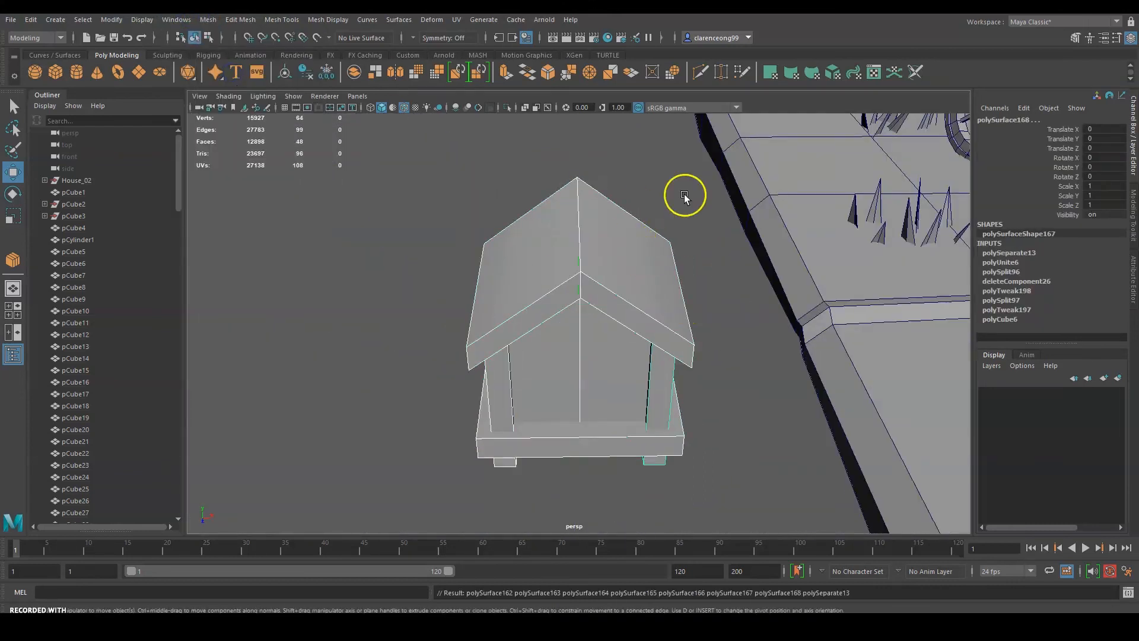
{"action": "left_click", "coordinate": [113, 19]}
{"action": "left_click", "coordinate": [129, 106]}
Step: Duplicate a corner post, raise it above the roof and rotate it about the X axis to lie along the ridge
{"action": "left_click_drag", "start_coordinate": [605, 326], "coordinate": [640, 319], "text": "alt"}
{"action": "key", "text": "ctrl+d"}
{"action": "left_click_drag", "start_coordinate": [670, 284], "coordinate": [679, 179]}
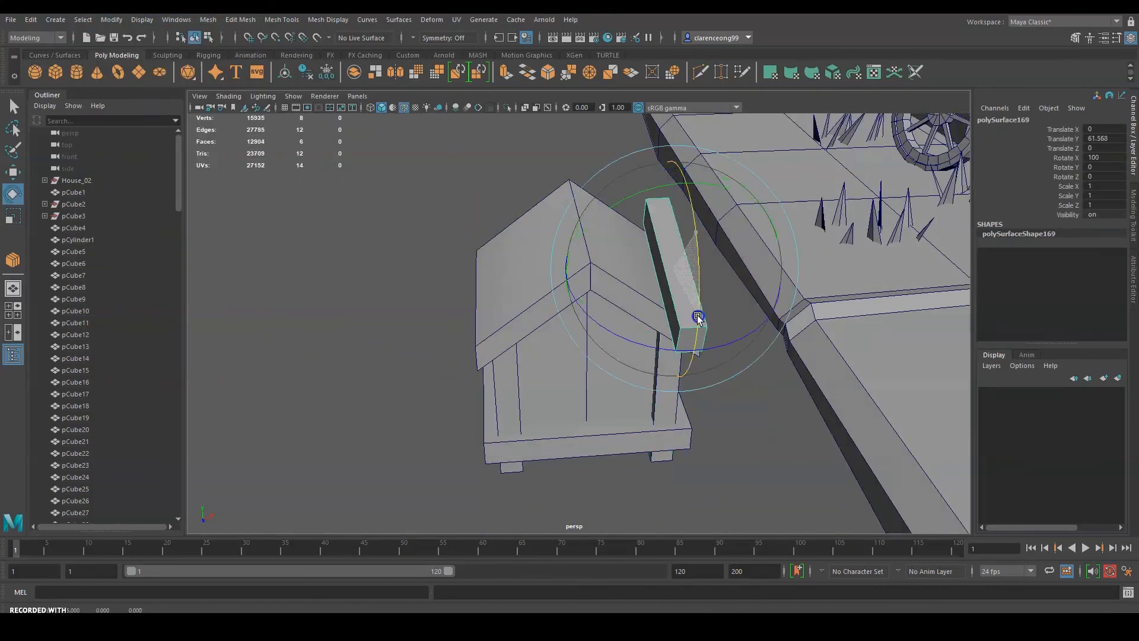
{"action": "left_click_drag", "start_coordinate": [579, 178], "coordinate": [577, 155]}
{"action": "left_click_drag", "start_coordinate": [585, 160], "coordinate": [692, 234], "text": "alt"}
{"action": "key", "text": "e"}
{"action": "left_click_drag", "start_coordinate": [764, 296], "coordinate": [706, 271]}
{"action": "left_click_drag", "start_coordinate": [729, 314], "coordinate": [629, 248], "text": "alt"}
{"action": "key", "text": "w"}
Step: Adjust the ridge beam's vertices so it fits over the roof peak
{"action": "left_click_drag", "start_coordinate": [592, 164], "coordinate": [702, 363], "text": "alt"}
{"action": "left_click_drag", "start_coordinate": [642, 276], "coordinate": [714, 254], "text": "alt"}
{"action": "left_click", "coordinate": [694, 308]}
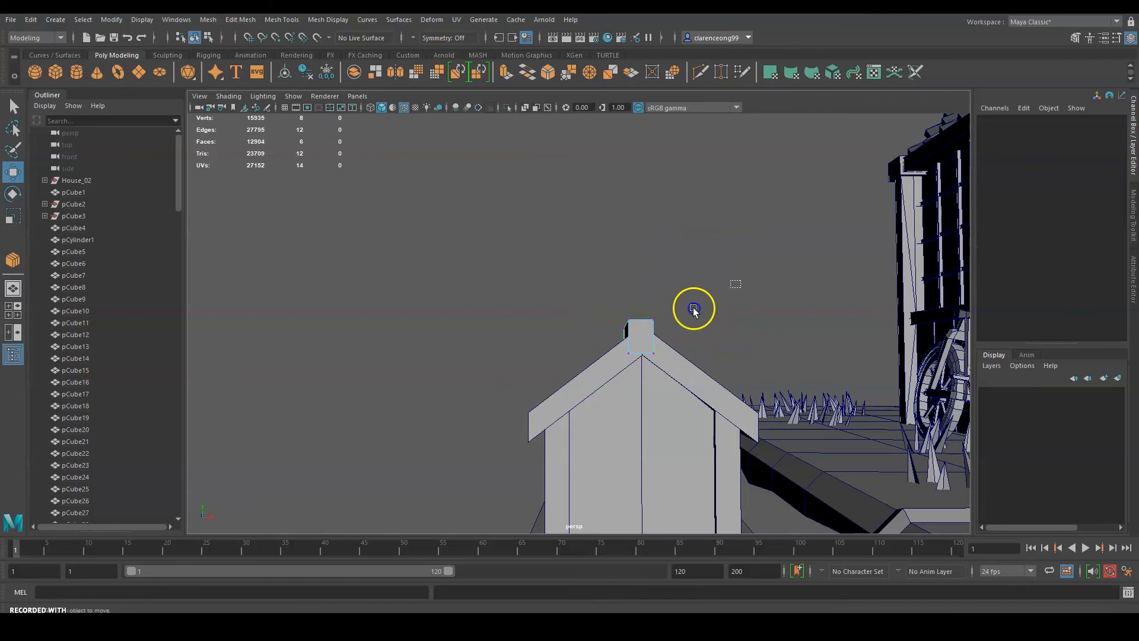
{"action": "key", "text": "w"}
{"action": "left_click_drag", "start_coordinate": [631, 305], "coordinate": [744, 337], "text": "alt"}
{"action": "right_click_drag", "start_coordinate": [647, 354], "coordinate": [692, 301]}
Step: Select all parts of the small roofed box and combine them into one mesh
{"action": "left_click_drag", "start_coordinate": [676, 384], "coordinate": [683, 439], "text": "alt"}
{"action": "left_click", "coordinate": [682, 394]}
{"action": "scroll", "coordinate": [689, 349], "scroll_direction": "down", "scroll_amount": 2}
{"action": "left_click_drag", "start_coordinate": [731, 228], "coordinate": [456, 496]}
{"action": "left_click", "coordinate": [208, 20]}
{"action": "left_click", "coordinate": [231, 62]}
Step: Position the combined roofed box on the paving in front of the prop-filled house and raise it to ground height
{"action": "scroll", "coordinate": [741, 371], "scroll_direction": "down", "scroll_amount": 10}
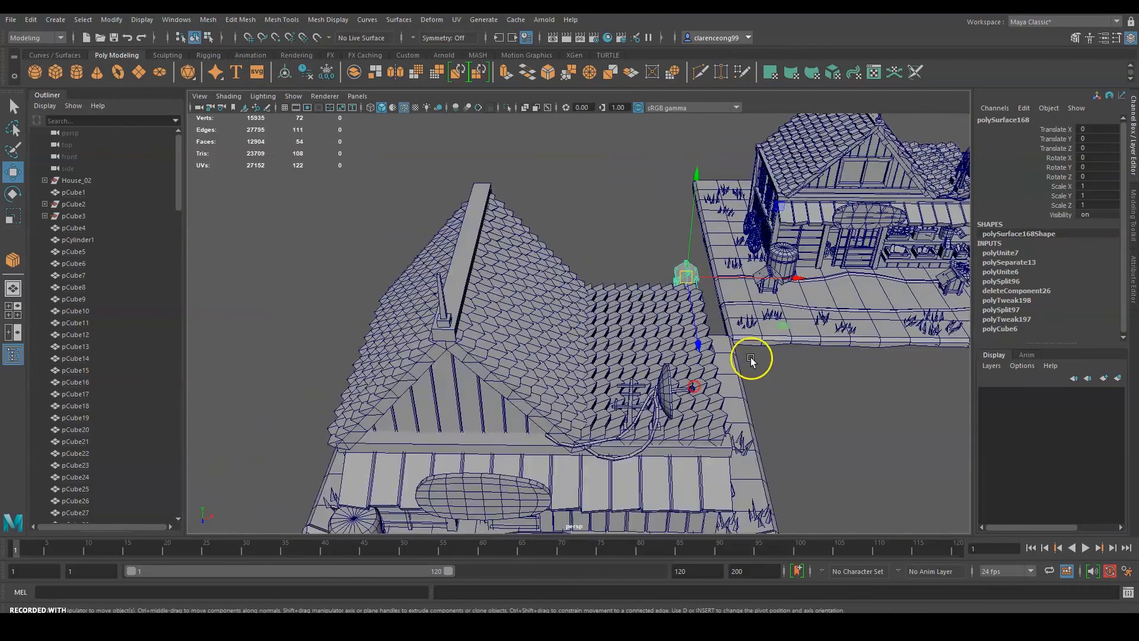
{"action": "middle_click_drag", "start_coordinate": [490, 460], "coordinate": [599, 355], "text": "alt"}
{"action": "scroll", "coordinate": [597, 419], "scroll_direction": "up", "scroll_amount": 4}
{"action": "left_click_drag", "start_coordinate": [595, 414], "coordinate": [765, 370]}
{"action": "key", "text": "f"}
{"action": "left_click_drag", "start_coordinate": [514, 255], "coordinate": [515, 242]}
Step: Duplicate the roofed box and place the copy on the other house's paving, below its counter window
{"action": "scroll", "coordinate": [521, 225], "scroll_direction": "down", "scroll_amount": 8}
{"action": "left_click_drag", "start_coordinate": [617, 309], "coordinate": [403, 302], "text": "alt"}
{"action": "scroll", "coordinate": [387, 294], "scroll_direction": "down", "scroll_amount": 4}
{"action": "scroll", "coordinate": [593, 415], "scroll_direction": "up", "scroll_amount": 3}
{"action": "left_click_drag", "start_coordinate": [643, 469], "coordinate": [552, 416], "text": "alt"}
{"action": "left_click_drag", "start_coordinate": [416, 278], "coordinate": [416, 276]}
{"action": "left_click_drag", "start_coordinate": [416, 275], "coordinate": [450, 308], "text": "alt"}
{"action": "left_click_drag", "start_coordinate": [617, 394], "coordinate": [606, 392]}
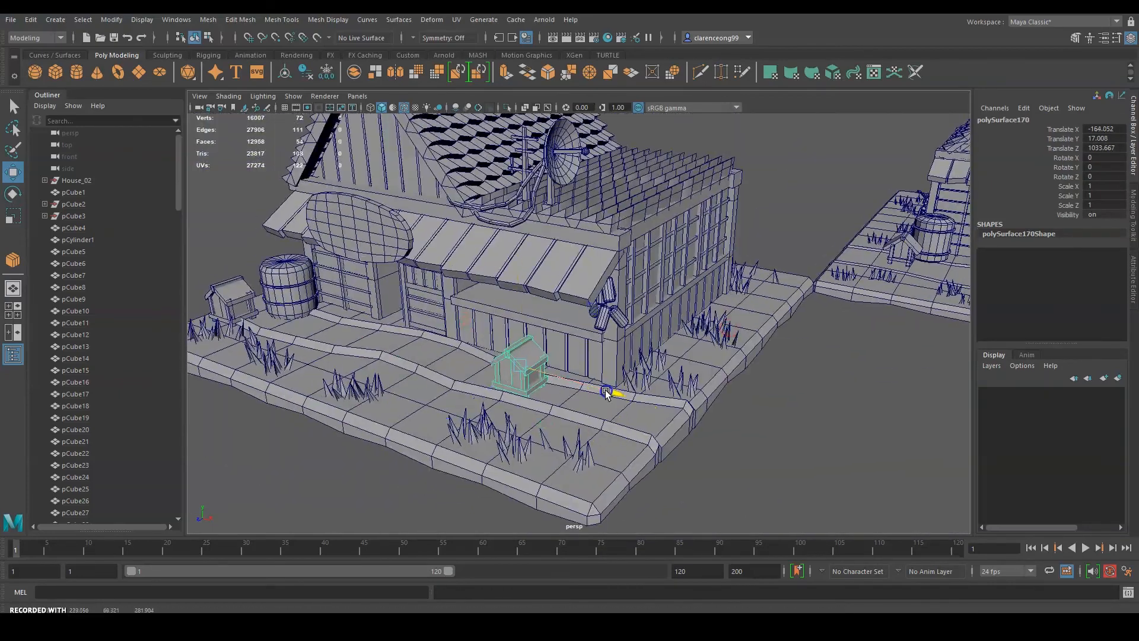
Step: Create a flat cube slab, move it to Z 256.074 in front of the house and rotate it 90 degrees about X
{"action": "left_click_drag", "start_coordinate": [644, 332], "coordinate": [593, 330], "text": "alt"}
{"action": "left_click_drag", "start_coordinate": [758, 331], "coordinate": [534, 312], "text": "alt"}
{"action": "left_click_drag", "start_coordinate": [705, 302], "coordinate": [702, 333], "text": "alt"}
{"action": "left_click", "coordinate": [380, 232]}
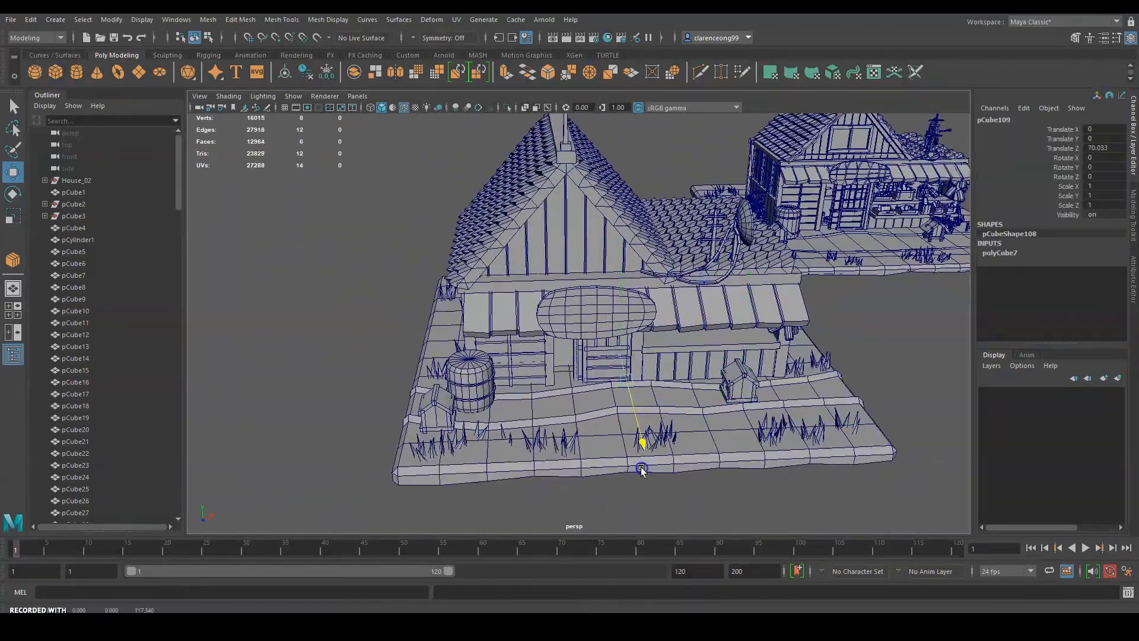
{"action": "left_click_drag", "start_coordinate": [642, 470], "coordinate": [780, 346]}
{"action": "left_click_drag", "start_coordinate": [960, 358], "coordinate": [961, 366]}
{"action": "key", "text": "w"}
{"action": "middle_click_drag", "start_coordinate": [869, 344], "coordinate": [645, 410], "text": "alt"}
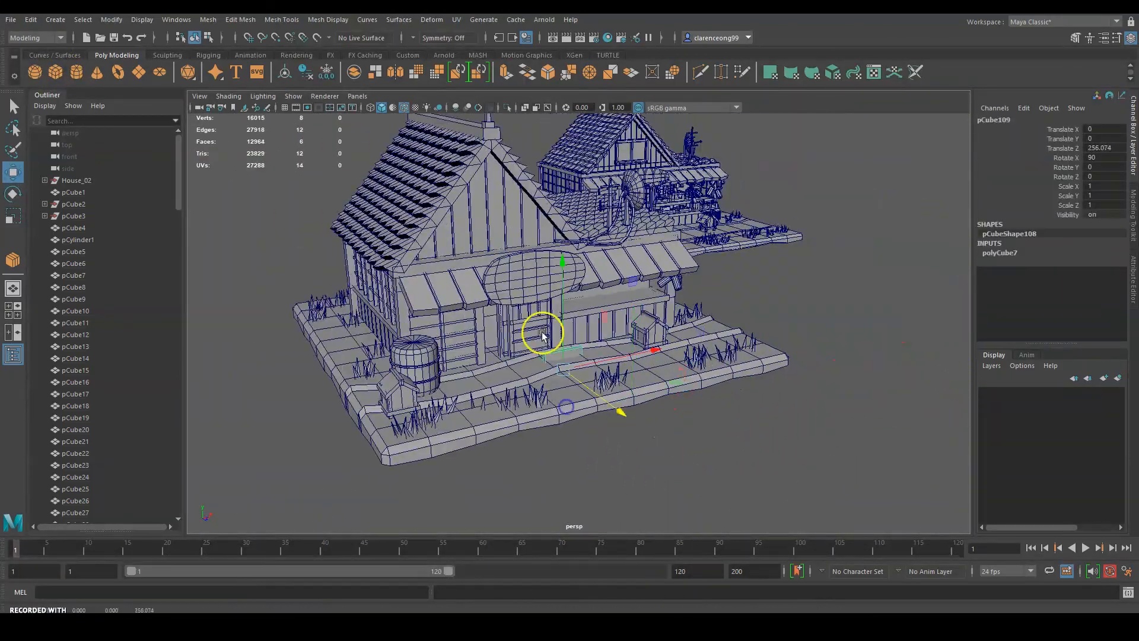
Step: Move the slab onto the gable wall at X -145.453, Y 367.889, Z 174.158 and scale it to 1.584, 1.457, 1.072
{"action": "left_click_drag", "start_coordinate": [492, 189], "coordinate": [492, 173]}
{"action": "key", "text": "f"}
{"action": "left_click_drag", "start_coordinate": [747, 310], "coordinate": [593, 332], "text": "alt"}
{"action": "right_click_drag", "start_coordinate": [838, 293], "coordinate": [789, 308], "text": "alt"}
{"action": "middle_click_drag", "start_coordinate": [450, 332], "coordinate": [706, 309], "text": "alt"}
{"action": "mouse_move", "coordinate": [557, 325]}
{"action": "left_mouse_down"}
{"action": "mouse_move", "coordinate": [581, 307]}
{"action": "mouse_move", "coordinate": [568, 313]}
{"action": "left_mouse_up"}
{"action": "left_click_drag", "start_coordinate": [569, 314], "coordinate": [643, 311], "text": "alt"}
{"action": "left_click_drag", "start_coordinate": [665, 287], "coordinate": [682, 287]}
{"action": "left_click_drag", "start_coordinate": [682, 309], "coordinate": [691, 267], "text": "alt"}
{"action": "key", "text": "r"}
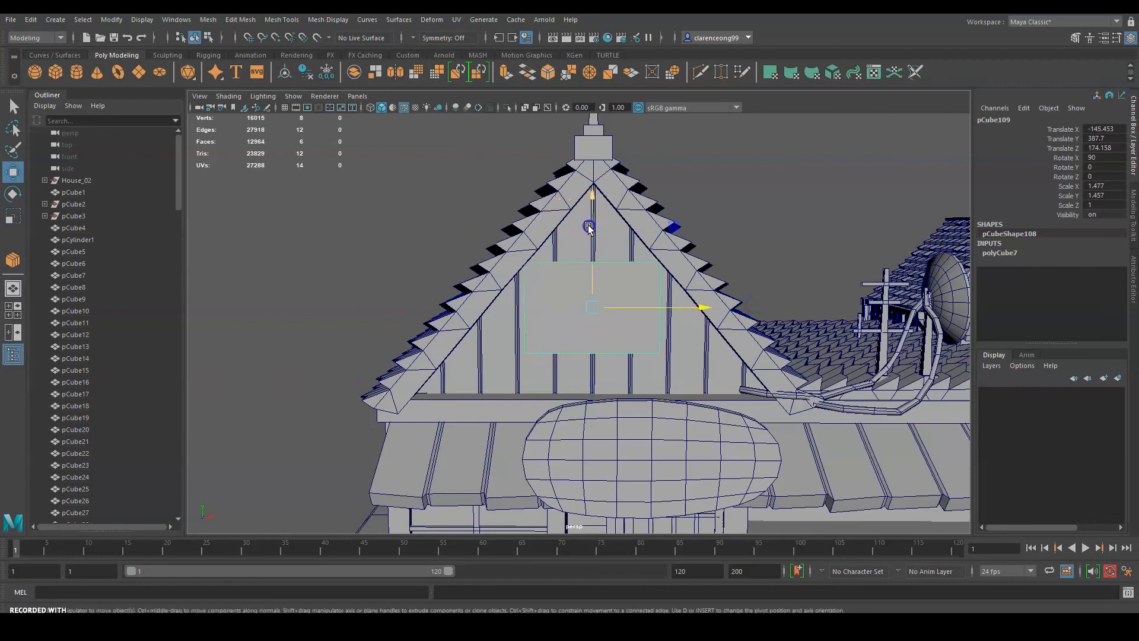
{"action": "left_click_drag", "start_coordinate": [753, 347], "coordinate": [755, 369], "text": "alt"}
Step: Subdivide the gable slab into five columns and three rows and shift its inner vertices to outline a frame and central mullion
{"action": "left_click", "coordinate": [1013, 252]}
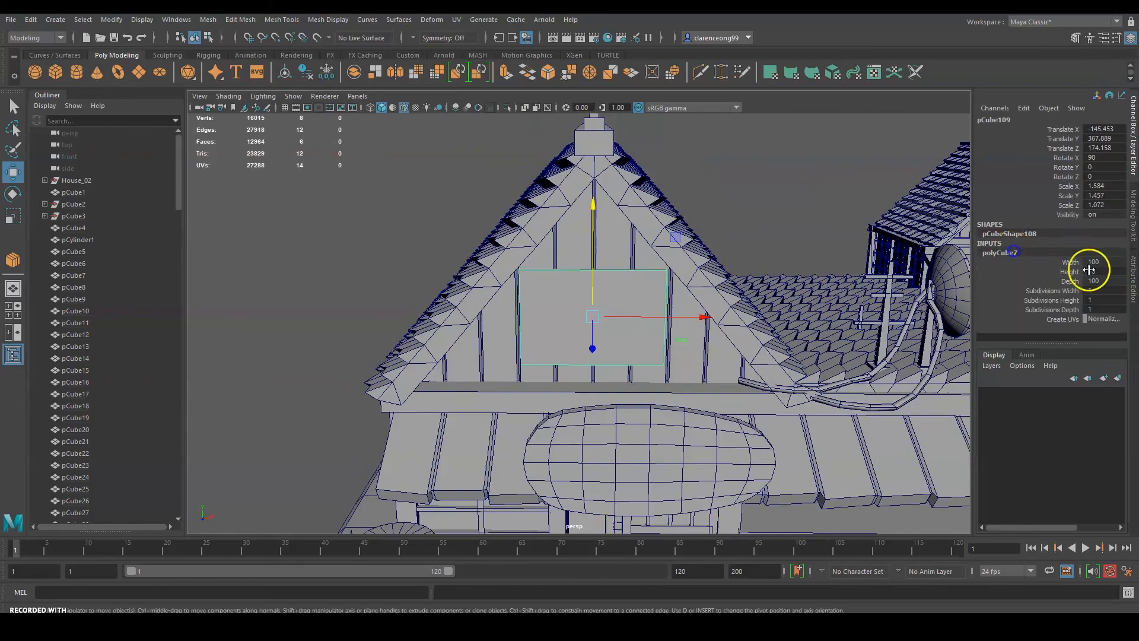
{"action": "left_click", "coordinate": [1102, 302]}
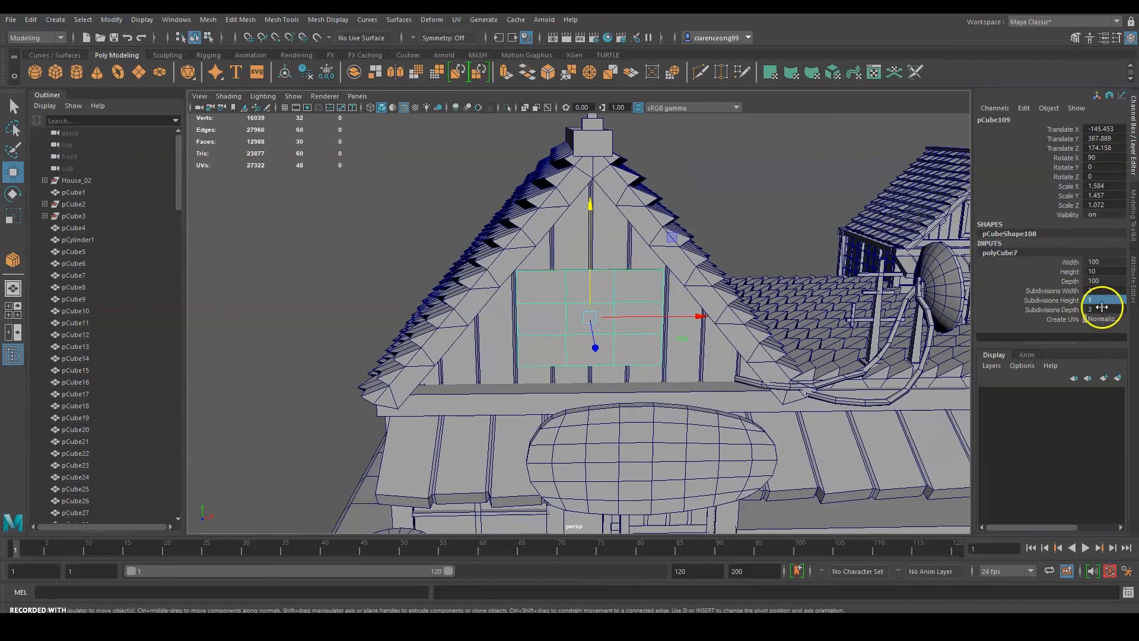
{"action": "left_click_drag", "start_coordinate": [553, 265], "coordinate": [562, 242], "text": "alt"}
{"action": "left_click_drag", "start_coordinate": [563, 244], "coordinate": [543, 427]}
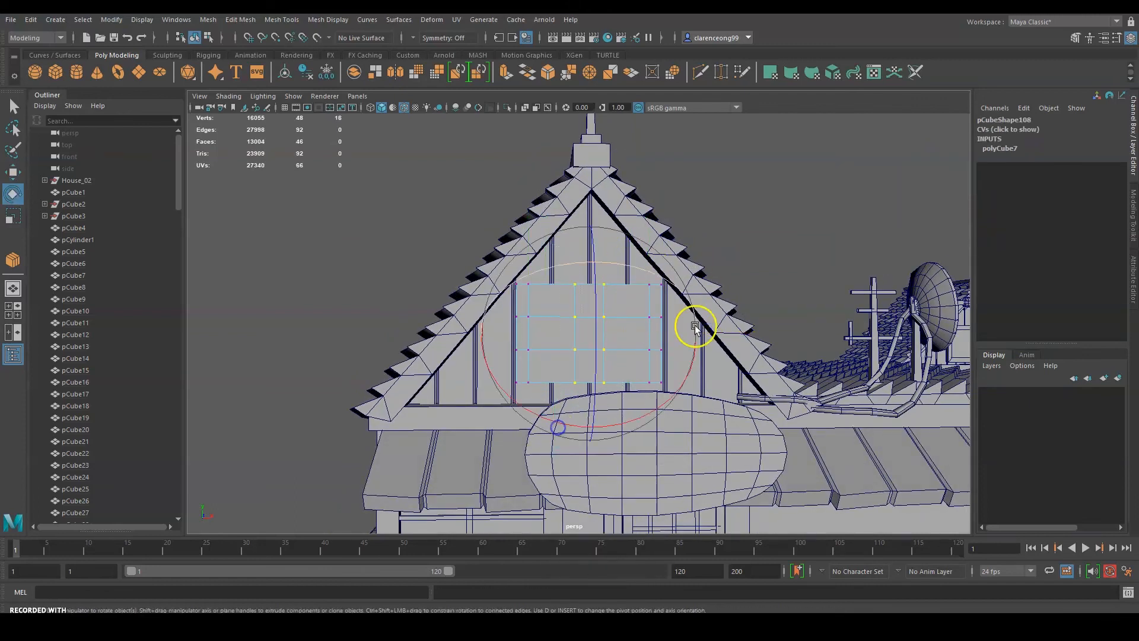
Step: Extrude the two window pane faces inward with a local Z translation of -8.975
{"action": "left_click_drag", "start_coordinate": [594, 326], "coordinate": [551, 350], "text": "alt"}
{"action": "right_click_drag", "start_coordinate": [605, 362], "coordinate": [629, 356], "text": "alt"}
{"action": "left_click_drag", "start_coordinate": [569, 356], "coordinate": [611, 362], "text": "alt"}
{"action": "right_click_drag", "start_coordinate": [538, 285], "coordinate": [538, 315]}
{"action": "left_click", "coordinate": [237, 19]}
{"action": "left_click", "coordinate": [279, 135]}
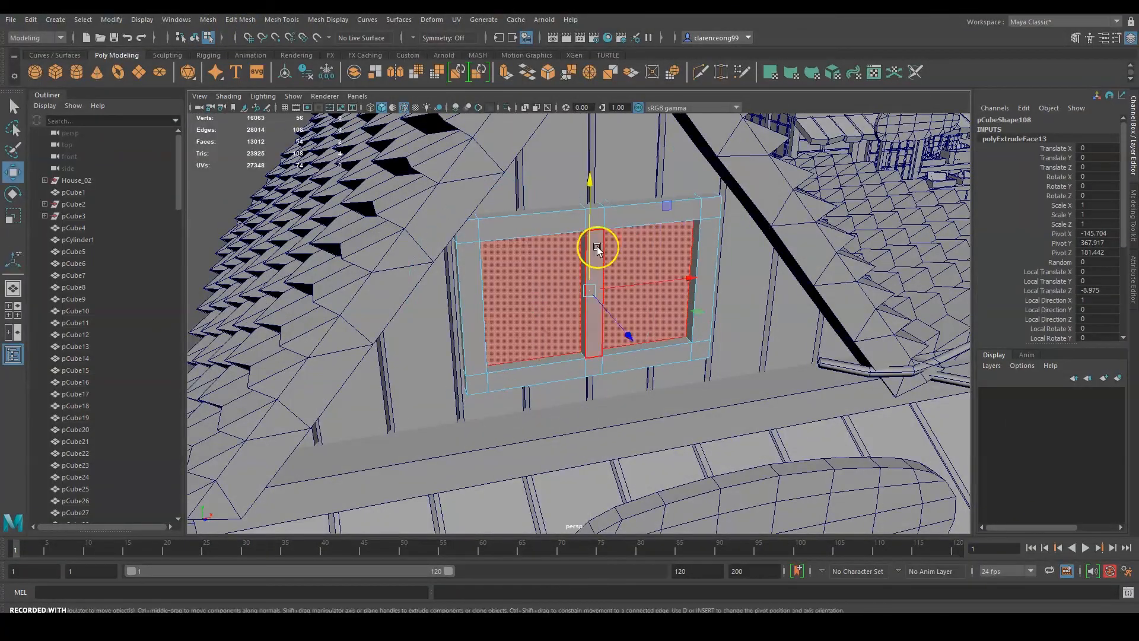
Step: Pull the window frame away from the gable wall to Translate Z 473.373
{"action": "right_click_drag", "start_coordinate": [597, 247], "coordinate": [629, 223]}
{"action": "right_click_drag", "start_coordinate": [729, 332], "coordinate": [650, 380], "text": "alt"}
{"action": "left_click_drag", "start_coordinate": [650, 380], "coordinate": [788, 403], "text": "alt"}
{"action": "left_click_drag", "start_coordinate": [652, 350], "coordinate": [792, 341]}
{"action": "left_click_drag", "start_coordinate": [792, 341], "coordinate": [778, 262], "text": "alt"}
Step: Select the window's back faces from the top view and delete them
{"action": "key", "text": "space"}
{"action": "key", "text": "shift+f"}
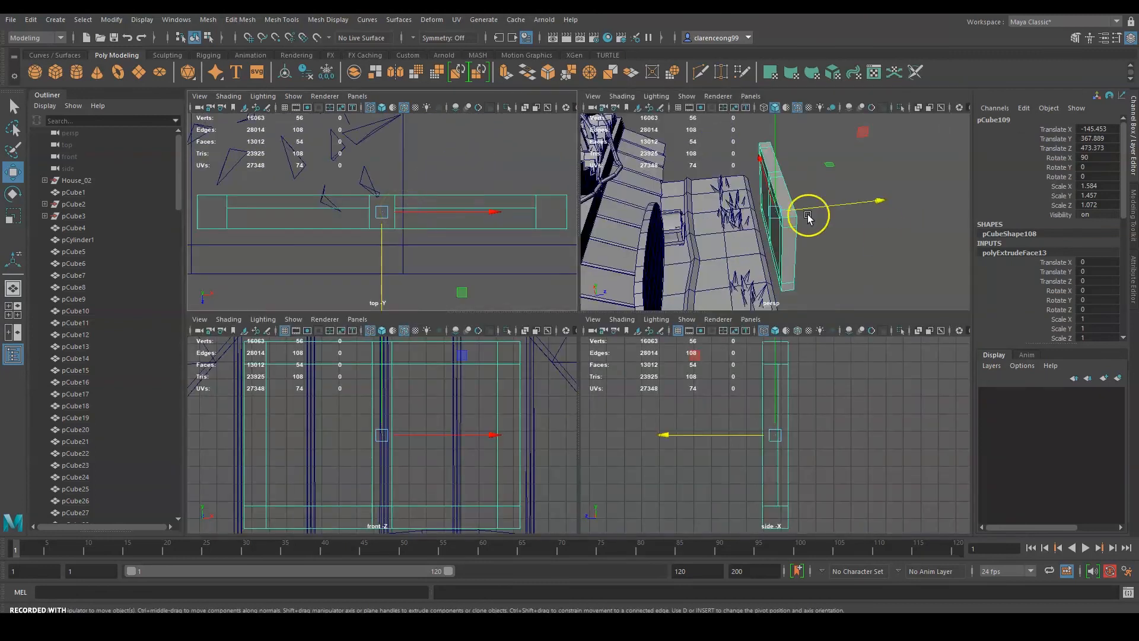
{"action": "right_click_drag", "start_coordinate": [522, 196], "coordinate": [474, 201], "text": "alt"}
{"action": "right_click_drag", "start_coordinate": [508, 156], "coordinate": [508, 185]}
{"action": "left_click", "coordinate": [507, 170]}
{"action": "left_click_drag", "start_coordinate": [196, 206], "coordinate": [195, 205], "text": "ctrl"}
{"action": "left_click_drag", "start_coordinate": [842, 245], "coordinate": [773, 254], "text": "alt"}
{"action": "key", "text": "space"}
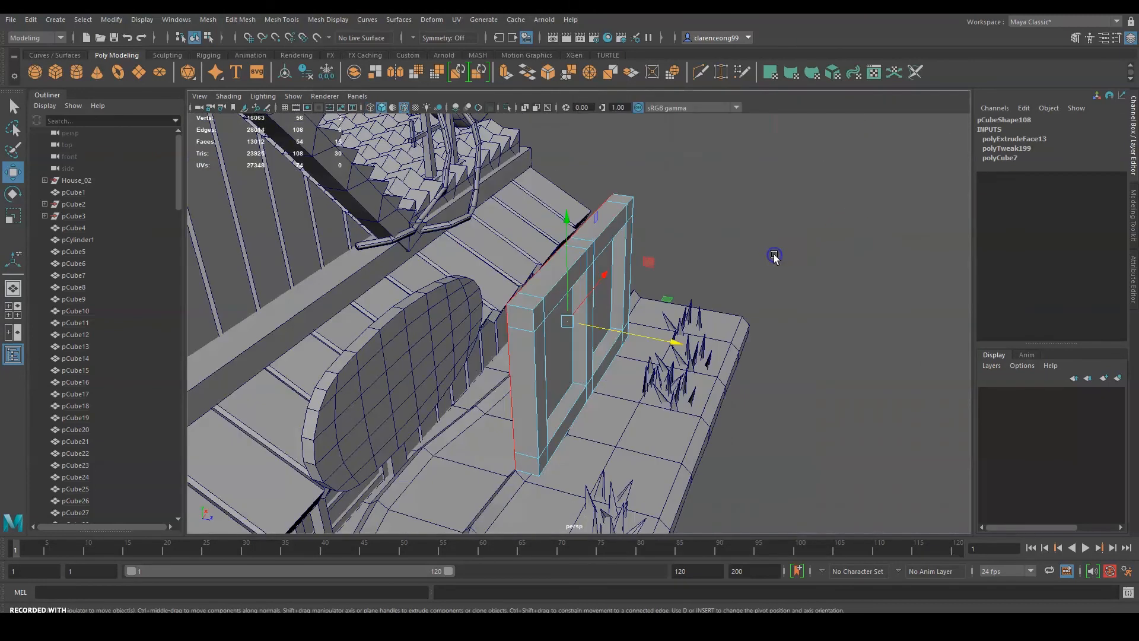
{"action": "key", "text": "Delete"}
Step: Move the window back against the front gable wall and save the scene
{"action": "right_click_drag", "start_coordinate": [592, 268], "coordinate": [629, 253]}
{"action": "right_click_drag", "start_coordinate": [748, 255], "coordinate": [682, 248], "text": "alt"}
{"action": "left_click", "coordinate": [663, 254]}
{"action": "left_click_drag", "start_coordinate": [718, 291], "coordinate": [658, 278], "text": "alt"}
{"action": "key", "text": "ctrl+s"}
{"action": "left_click", "coordinate": [561, 323]}
{"action": "left_click_drag", "start_coordinate": [593, 309], "coordinate": [558, 379], "text": "alt"}
{"action": "right_click_drag", "start_coordinate": [584, 395], "coordinate": [544, 416], "text": "alt"}
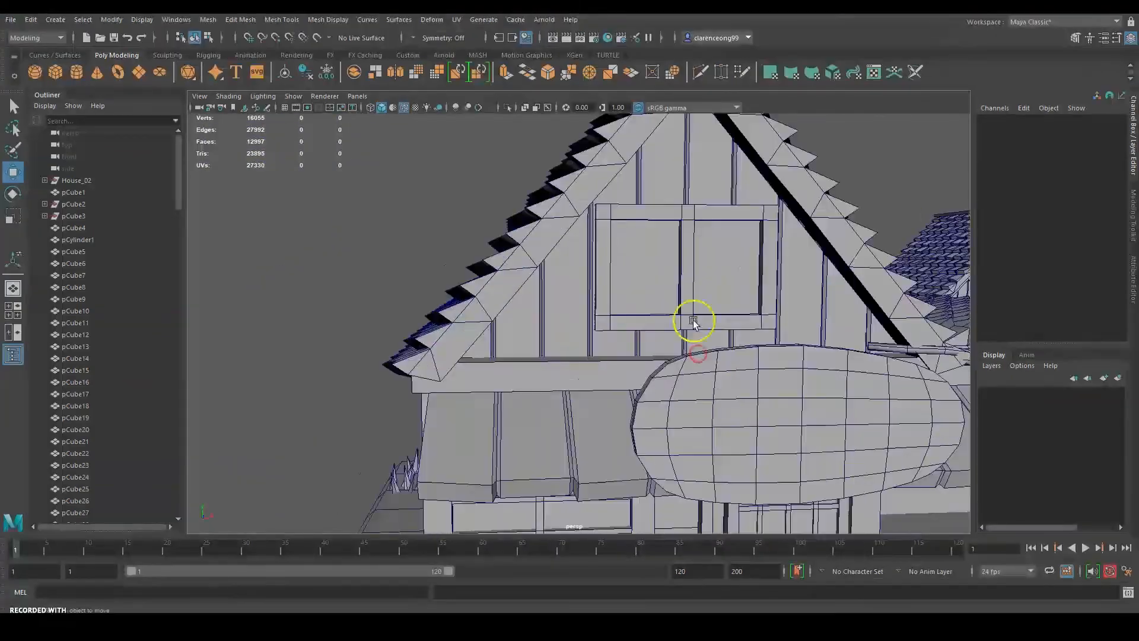
Step: Duplicate the gable window and move the copy along Z toward the rear gable of the house
{"action": "left_click", "coordinate": [692, 318]}
{"action": "right_click_drag", "start_coordinate": [755, 239], "coordinate": [703, 216], "text": "alt"}
{"action": "right_click_drag", "start_coordinate": [747, 258], "coordinate": [771, 245]}
{"action": "mouse_move", "coordinate": [659, 291]}
{"action": "left_mouse_down", "text": "alt"}
{"action": "mouse_move", "coordinate": [726, 359]}
{"action": "mouse_move", "coordinate": [643, 300]}
{"action": "left_mouse_up", "text": "alt"}
{"action": "key", "text": "ctrl+d"}
{"action": "left_click_drag", "start_coordinate": [629, 314], "coordinate": [700, 335], "text": "alt"}
{"action": "right_click_drag", "start_coordinate": [700, 336], "coordinate": [788, 297], "text": "alt"}
{"action": "left_click_drag", "start_coordinate": [831, 296], "coordinate": [925, 281], "text": "alt"}
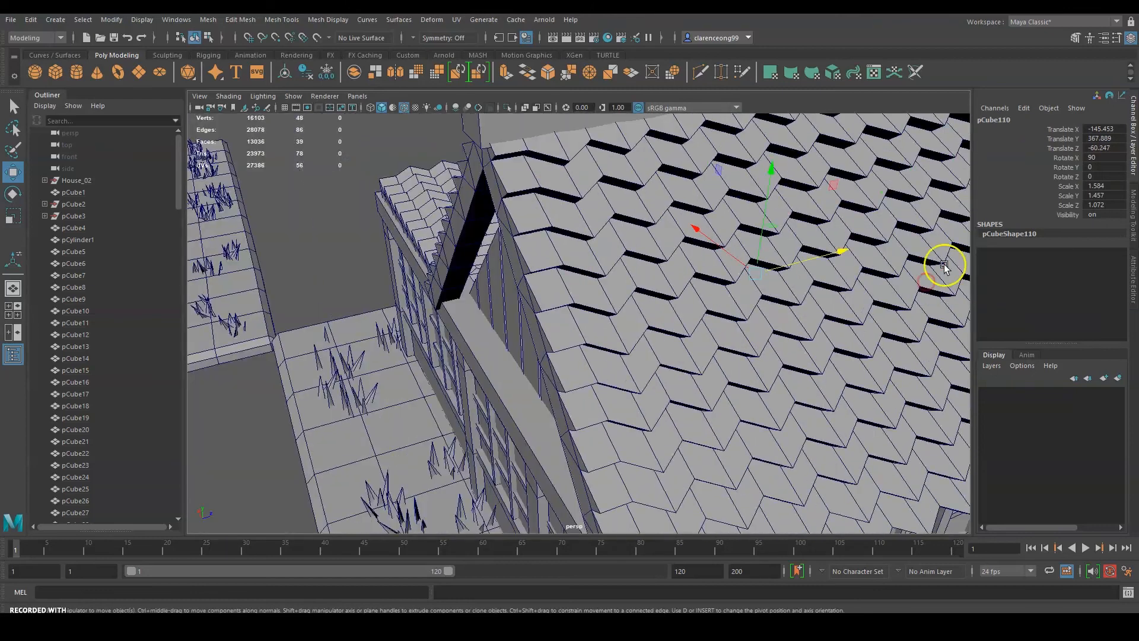
{"action": "middle_click_drag", "start_coordinate": [615, 403], "coordinate": [636, 396]}
Step: Position the gable window copy at the rear gable of the house and save the scene
{"action": "left_click_drag", "start_coordinate": [510, 370], "coordinate": [632, 382], "text": "alt"}
{"action": "left_click_drag", "start_coordinate": [707, 396], "coordinate": [693, 420], "text": "alt"}
{"action": "left_click_drag", "start_coordinate": [635, 305], "coordinate": [704, 223]}
{"action": "left_click", "coordinate": [704, 223]}
{"action": "key", "text": "ctrl+s"}
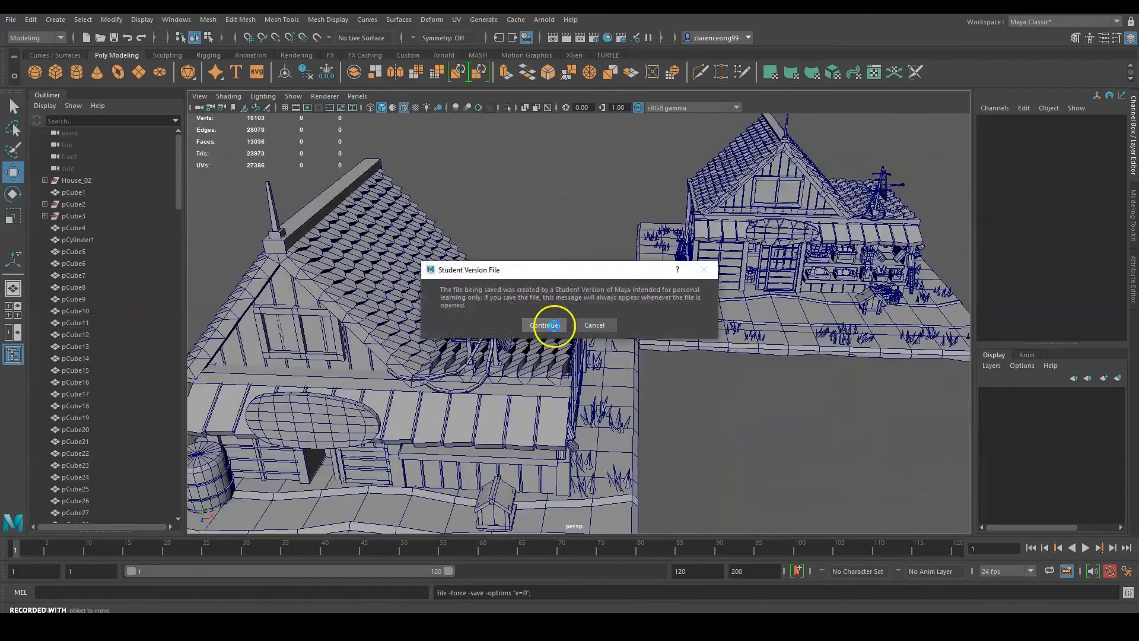
{"action": "left_click", "coordinate": [554, 325]}
Step: Check the gable windows from several angles and save the scene again
{"action": "right_click_drag", "start_coordinate": [665, 325], "coordinate": [593, 297], "text": "alt"}
{"action": "mouse_move", "coordinate": [593, 297]}
{"action": "left_mouse_down", "text": "alt"}
{"action": "mouse_move", "coordinate": [764, 289]}
{"action": "mouse_move", "coordinate": [781, 315]}
{"action": "mouse_move", "coordinate": [595, 308]}
{"action": "left_mouse_up", "text": "alt"}
{"action": "right_click_drag", "start_coordinate": [595, 308], "coordinate": [544, 394], "text": "alt"}
{"action": "left_click_drag", "start_coordinate": [544, 393], "coordinate": [765, 302], "text": "alt"}
{"action": "key", "text": "ctrl+s"}
{"action": "left_click", "coordinate": [554, 324]}
Step: Center the pivot of the selected object and clear the selection
{"action": "right_click_drag", "start_coordinate": [735, 279], "coordinate": [773, 262], "text": "alt"}
{"action": "left_click_drag", "start_coordinate": [773, 262], "coordinate": [639, 296], "text": "alt"}
{"action": "right_click_drag", "start_coordinate": [638, 296], "coordinate": [624, 291], "text": "alt"}
{"action": "left_click_drag", "start_coordinate": [624, 291], "coordinate": [682, 299], "text": "alt"}
{"action": "left_click", "coordinate": [686, 308]}
{"action": "left_click", "coordinate": [115, 21]}
{"action": "left_click", "coordinate": [153, 104]}
{"action": "left_click", "coordinate": [878, 195]}
Step: Examine both houses and their surroundings from several angles
{"action": "right_click_drag", "start_coordinate": [729, 280], "coordinate": [593, 261], "text": "alt"}
{"action": "left_click_drag", "start_coordinate": [593, 261], "coordinate": [641, 257], "text": "alt"}
{"action": "right_click_drag", "start_coordinate": [640, 257], "coordinate": [664, 287], "text": "alt"}
{"action": "left_click", "coordinate": [664, 290]}
{"action": "left_click_drag", "start_coordinate": [664, 290], "coordinate": [651, 320], "text": "alt"}
{"action": "left_click", "coordinate": [338, 332]}
{"action": "left_click_drag", "start_coordinate": [465, 343], "coordinate": [474, 317], "text": "alt"}
{"action": "middle_click_drag", "start_coordinate": [789, 311], "coordinate": [596, 317], "text": "alt"}
{"action": "left_click_drag", "start_coordinate": [532, 312], "coordinate": [604, 382], "text": "alt"}
{"action": "right_click_drag", "start_coordinate": [604, 381], "coordinate": [690, 295], "text": "alt"}
Step: Create a polygon cube, scale it to 0.549 and place it at X 1034.48, Z -735.145 in front of the shop shelves
{"action": "left_click", "coordinate": [56, 72]}
{"action": "right_click_drag", "start_coordinate": [522, 318], "coordinate": [383, 319], "text": "alt"}
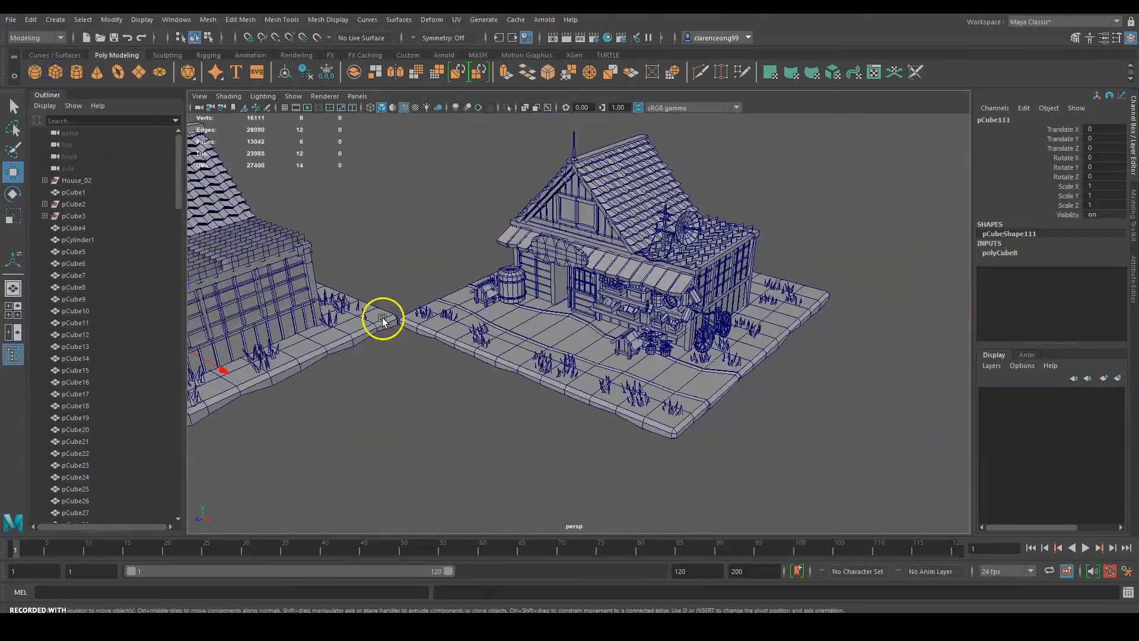
{"action": "right_click_drag", "start_coordinate": [562, 357], "coordinate": [656, 275], "text": "alt"}
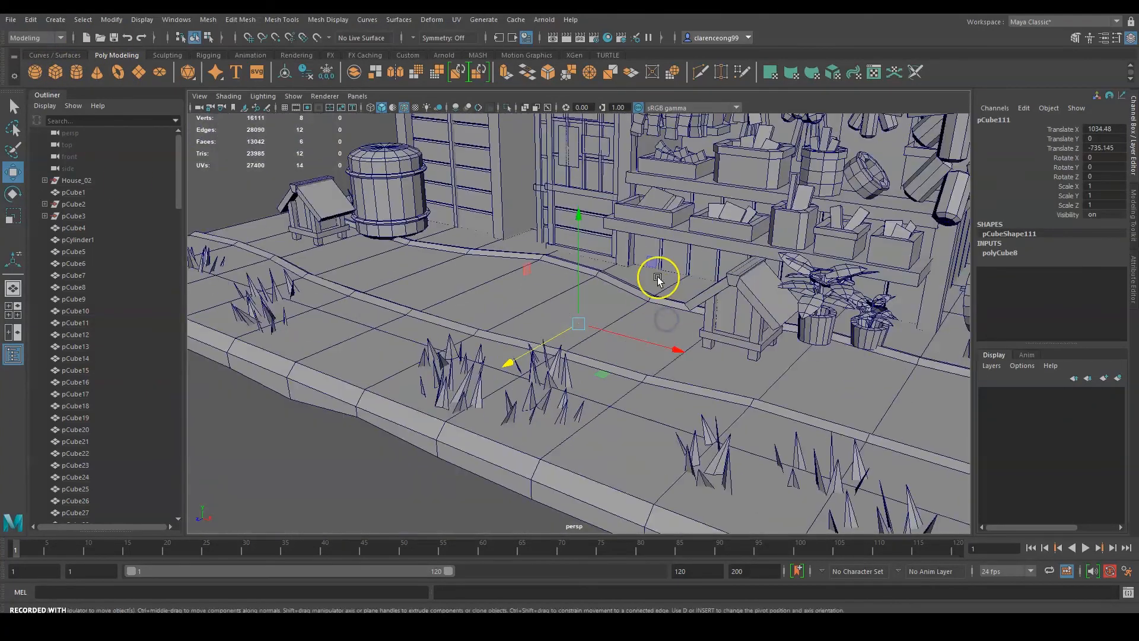
{"action": "middle_click_drag", "start_coordinate": [656, 274], "coordinate": [599, 353], "text": "alt"}
{"action": "left_click_drag", "start_coordinate": [527, 335], "coordinate": [527, 284]}
{"action": "right_click_drag", "start_coordinate": [496, 347], "coordinate": [561, 325], "text": "alt"}
{"action": "left_click_drag", "start_coordinate": [560, 325], "coordinate": [625, 316], "text": "alt"}
{"action": "right_click_drag", "start_coordinate": [575, 367], "coordinate": [582, 339]}
{"action": "left_click", "coordinate": [584, 357]}
{"action": "key", "text": "w"}
{"action": "left_click_drag", "start_coordinate": [598, 301], "coordinate": [598, 258]}
{"action": "left_click_drag", "start_coordinate": [558, 294], "coordinate": [437, 326], "text": "alt"}
{"action": "middle_click_drag", "start_coordinate": [438, 326], "coordinate": [519, 330], "text": "alt"}
{"action": "key", "text": "ctrl+z"}
{"action": "key", "text": "ctrl+z"}
{"action": "key", "text": "ctrl+z"}
Step: Duplicate the flat slab above the original and raise the lower slab's top face to form a box
{"action": "right_click_drag", "start_coordinate": [518, 330], "coordinate": [382, 465], "text": "alt"}
{"action": "key", "text": "ctrl+d"}
{"action": "left_click", "coordinate": [560, 329]}
{"action": "right_click_drag", "start_coordinate": [561, 329], "coordinate": [585, 367], "text": "alt"}
{"action": "left_click_drag", "start_coordinate": [585, 367], "coordinate": [582, 335], "text": "alt"}
{"action": "right_click_drag", "start_coordinate": [581, 335], "coordinate": [582, 356]}
{"action": "left_click", "coordinate": [582, 338]}
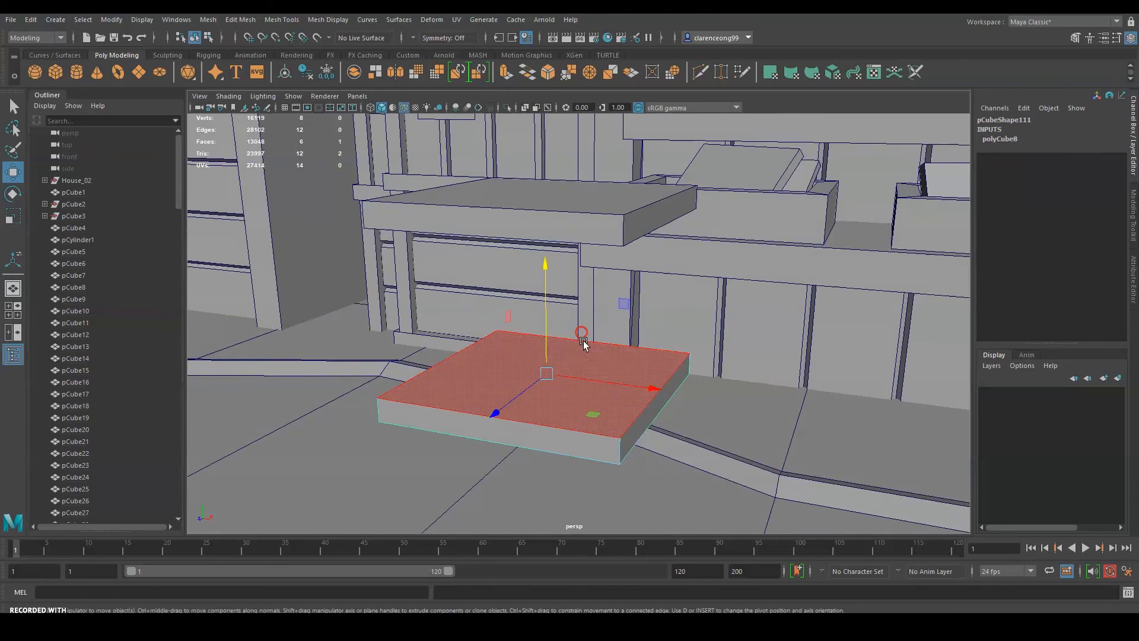
{"action": "left_click_drag", "start_coordinate": [547, 321], "coordinate": [558, 226]}
{"action": "right_click_drag", "start_coordinate": [564, 295], "coordinate": [615, 284]}
{"action": "left_click", "coordinate": [992, 259]}
{"action": "mouse_move", "coordinate": [613, 308]}
{"action": "left_mouse_down", "text": "alt"}
{"action": "mouse_move", "coordinate": [641, 316]}
{"action": "mouse_move", "coordinate": [629, 303]}
{"action": "left_mouse_up", "text": "alt"}
{"action": "type", "text": "3"}
{"action": "left_click", "coordinate": [1104, 301]}
{"action": "key", "text": "Return"}
{"action": "right_click_drag", "start_coordinate": [628, 302], "coordinate": [617, 254]}
{"action": "left_click_drag", "start_coordinate": [620, 267], "coordinate": [630, 303], "text": "alt"}
Step: Extrude the box's top face inward for a rim and extrude the inner face downward to hollow out the box
{"action": "right_click_drag", "start_coordinate": [631, 302], "coordinate": [636, 328]}
{"action": "left_click", "coordinate": [647, 302]}
{"action": "left_click_drag", "start_coordinate": [652, 284], "coordinate": [673, 219], "text": "alt"}
{"action": "left_click", "coordinate": [240, 19]}
{"action": "left_click", "coordinate": [277, 132]}
{"action": "left_click_drag", "start_coordinate": [590, 287], "coordinate": [533, 236], "text": "alt"}
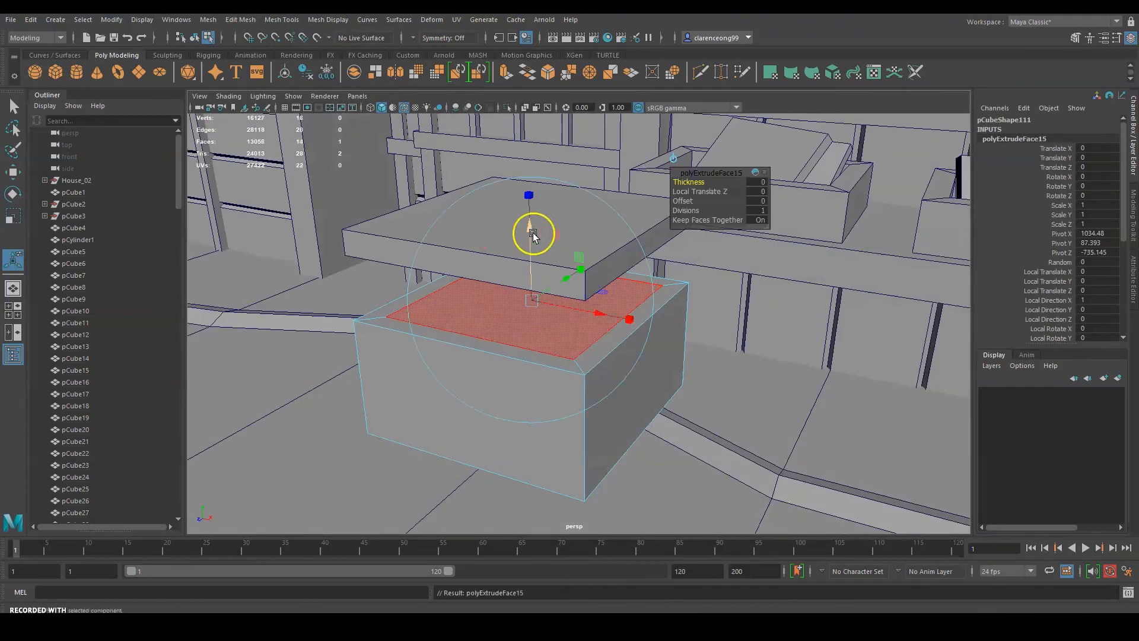
{"action": "left_click_drag", "start_coordinate": [555, 315], "coordinate": [555, 319]}
{"action": "left_click_drag", "start_coordinate": [596, 325], "coordinate": [613, 258], "text": "alt"}
{"action": "left_click_drag", "start_coordinate": [532, 268], "coordinate": [531, 275]}
{"action": "left_click_drag", "start_coordinate": [616, 190], "coordinate": [637, 278], "text": "alt"}
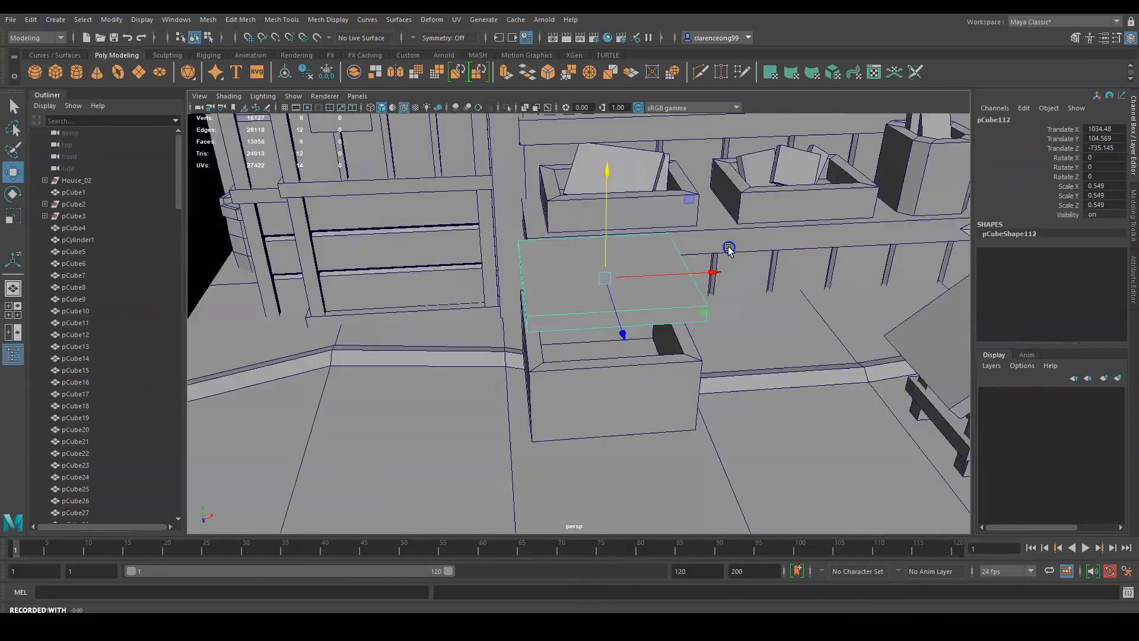
Step: Scale the spare slab to 0.4, tilt it about 60 degrees in X inside the box, and add a second rotated copy behind it
{"action": "key", "text": "e"}
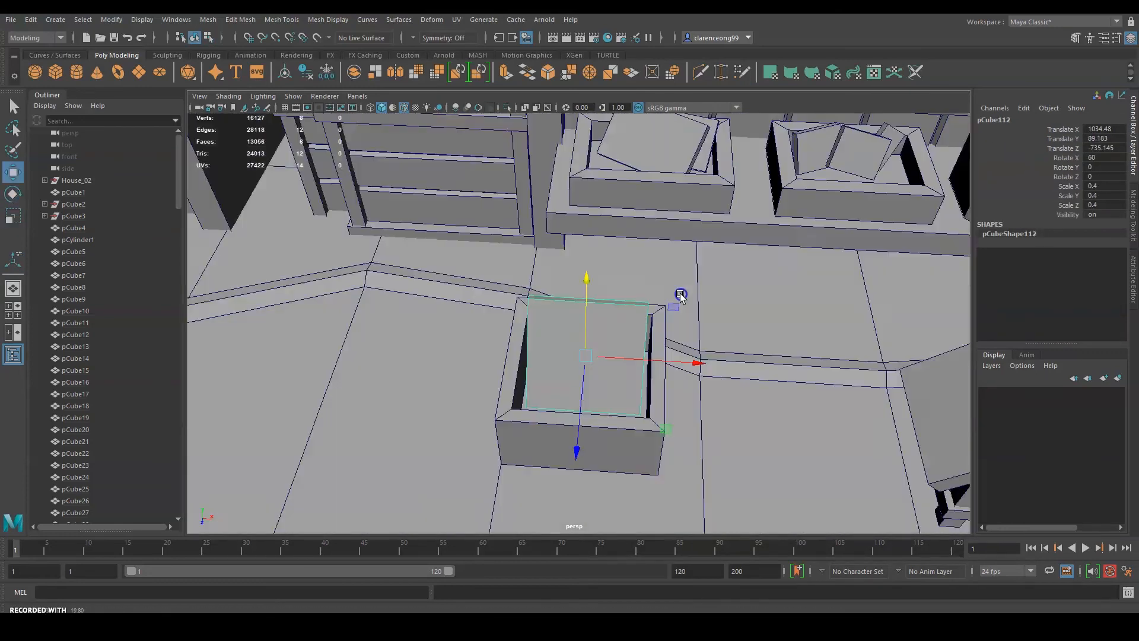
{"action": "key", "text": "e"}
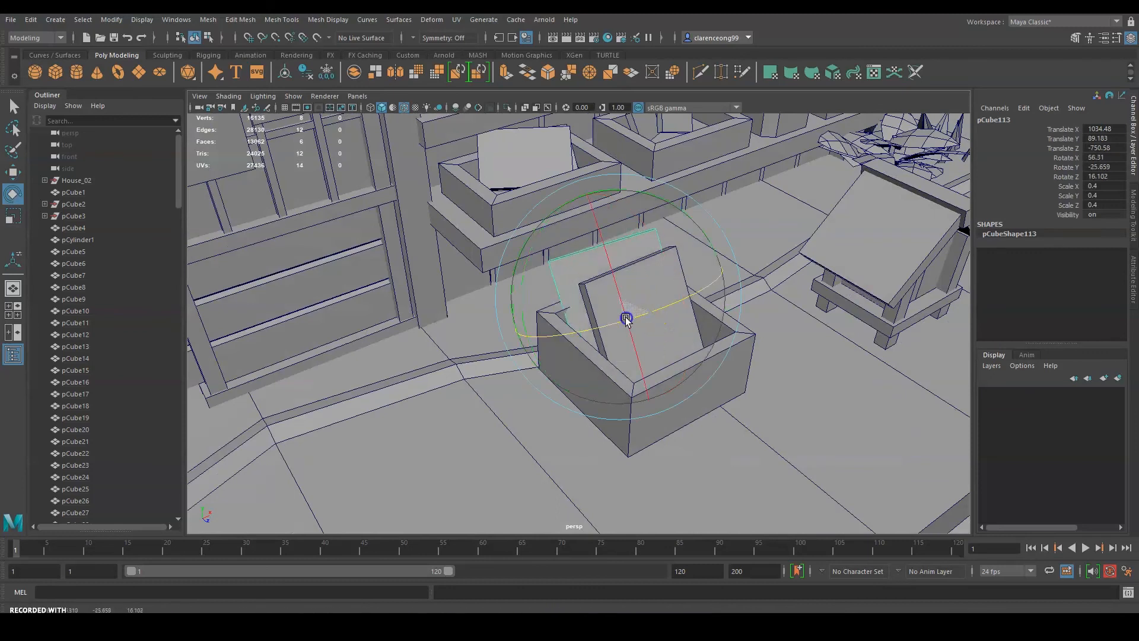
{"action": "left_click_drag", "start_coordinate": [618, 323], "coordinate": [712, 257]}
{"action": "key", "text": "w"}
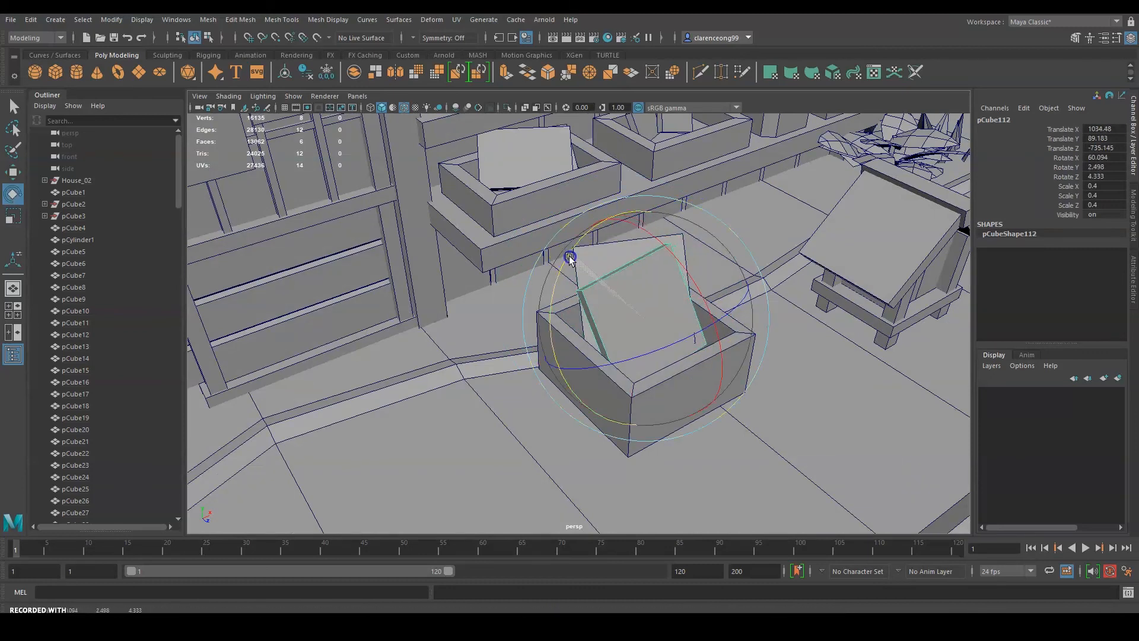
{"action": "left_click_drag", "start_coordinate": [569, 256], "coordinate": [664, 237], "text": "alt"}
Step: Duplicate the open box toward the small roofed prop at about X 1108.6 and widen the copy by moving its side vertices
{"action": "left_click_drag", "start_coordinate": [589, 379], "coordinate": [812, 392]}
{"action": "left_click_drag", "start_coordinate": [765, 333], "coordinate": [506, 427], "text": "alt"}
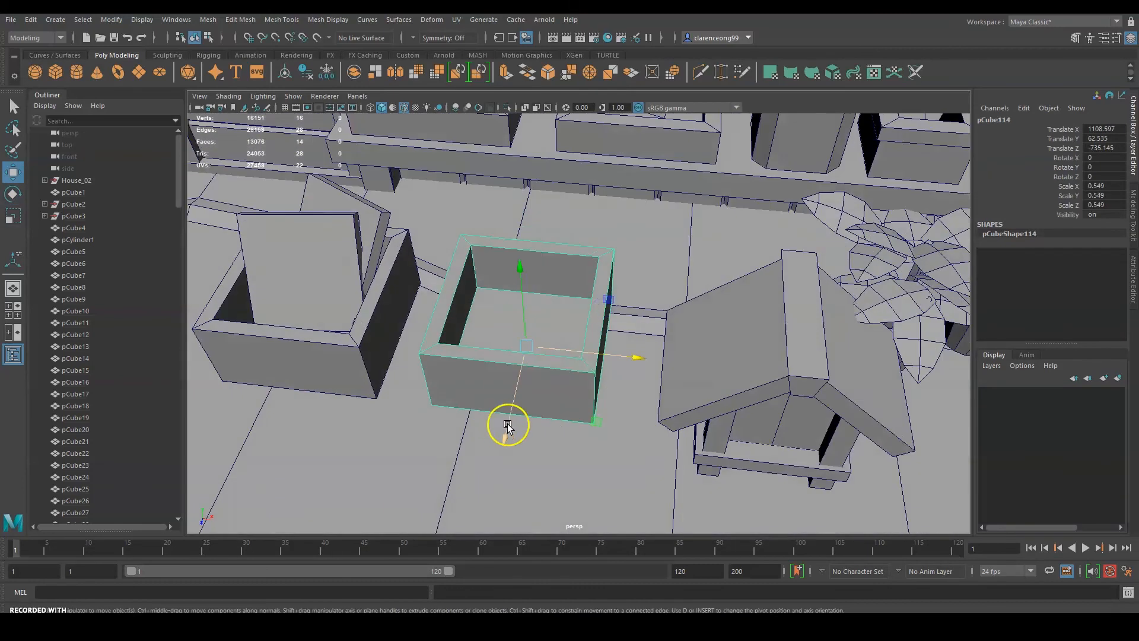
{"action": "right_click_drag", "start_coordinate": [542, 350], "coordinate": [486, 350]}
{"action": "left_click_drag", "start_coordinate": [653, 212], "coordinate": [523, 492]}
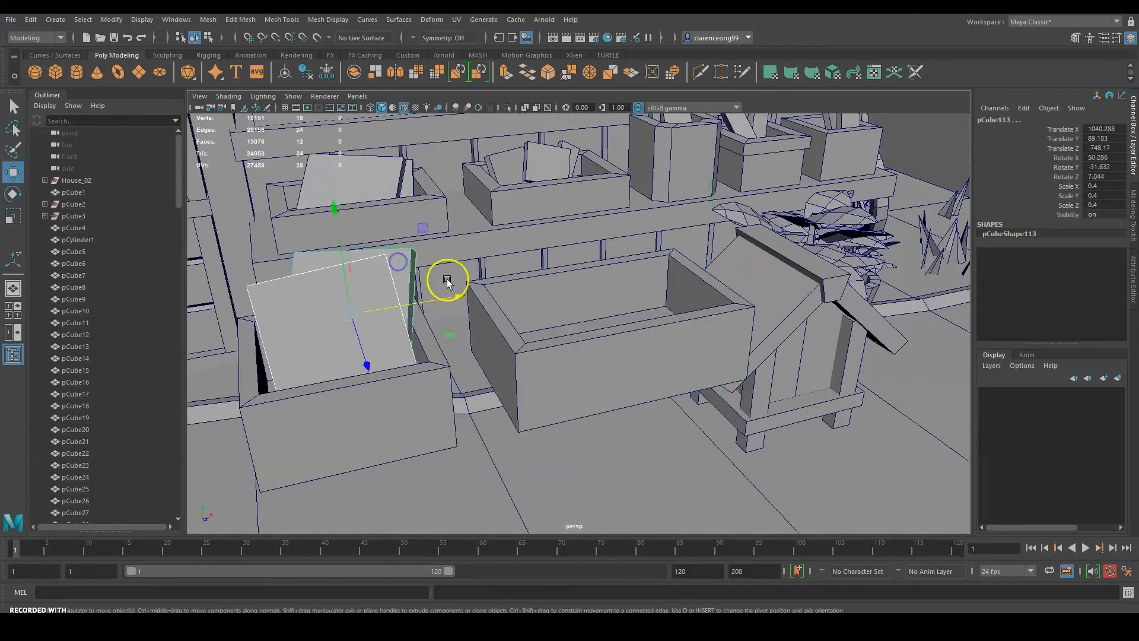
Step: Duplicate the two tilted slabs, scale the copies to 0.295 and place them in the wider box
{"action": "key", "text": "r"}
{"action": "left_click", "coordinate": [629, 273]}
{"action": "left_click_drag", "start_coordinate": [628, 271], "coordinate": [602, 274]}
{"action": "key", "text": "w"}
{"action": "left_click_drag", "start_coordinate": [692, 362], "coordinate": [653, 332], "text": "alt"}
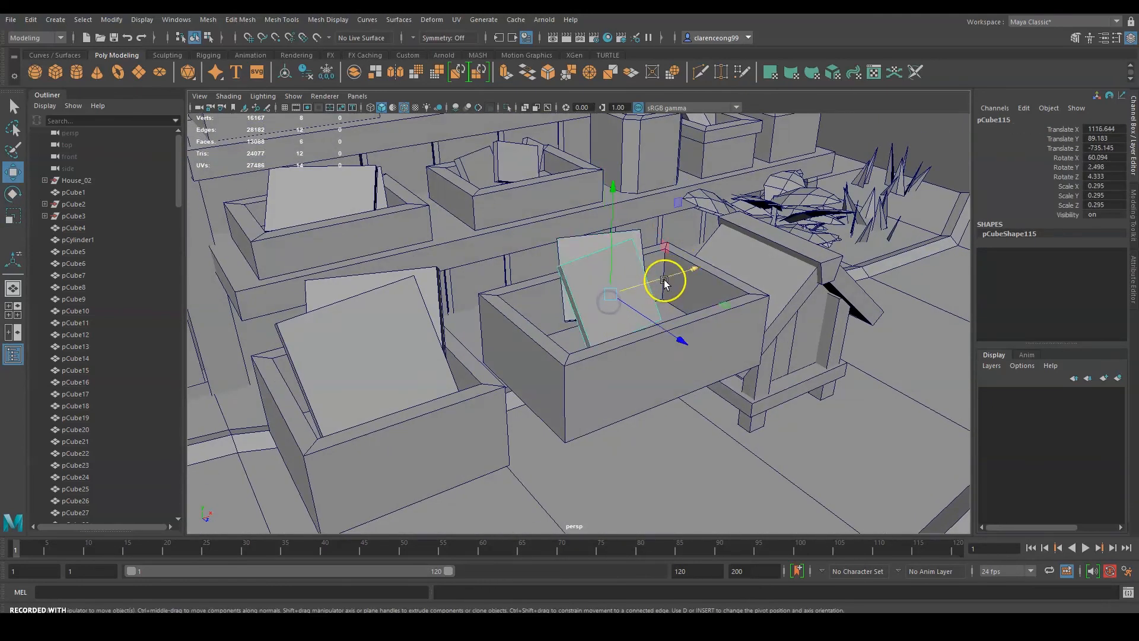
Step: Lower the smaller slabs into the wider box
{"action": "left_click_drag", "start_coordinate": [561, 227], "coordinate": [562, 239]}
{"action": "left_click_drag", "start_coordinate": [658, 270], "coordinate": [556, 281], "text": "alt"}
{"action": "right_click_drag", "start_coordinate": [556, 281], "coordinate": [605, 308], "text": "alt"}
{"action": "middle_click_drag", "start_coordinate": [516, 303], "coordinate": [630, 358], "text": "alt"}
{"action": "mouse_move", "coordinate": [585, 267]}
{"action": "left_mouse_down"}
{"action": "mouse_move", "coordinate": [585, 282]}
{"action": "mouse_move", "coordinate": [585, 271]}
{"action": "left_mouse_up"}
{"action": "left_click_drag", "start_coordinate": [688, 288], "coordinate": [692, 319], "text": "alt"}
Step: Duplicate a small slab, rotate it to Y 9.845 and Z -6.097, and place it beside the others in the wider box
{"action": "key", "text": "w"}
{"action": "left_click_drag", "start_coordinate": [676, 261], "coordinate": [727, 332], "text": "alt"}
{"action": "left_click", "coordinate": [711, 353]}
{"action": "key", "text": "e"}
{"action": "left_click_drag", "start_coordinate": [729, 367], "coordinate": [752, 373]}
{"action": "left_click_drag", "start_coordinate": [653, 267], "coordinate": [757, 259]}
{"action": "key", "text": "w"}
{"action": "middle_click_drag", "start_coordinate": [757, 259], "coordinate": [744, 343], "text": "alt"}
{"action": "left_click", "coordinate": [667, 251]}
{"action": "scroll", "coordinate": [732, 314], "scroll_direction": "down", "scroll_amount": 6}
{"action": "left_click_drag", "start_coordinate": [719, 330], "coordinate": [791, 295], "text": "alt"}
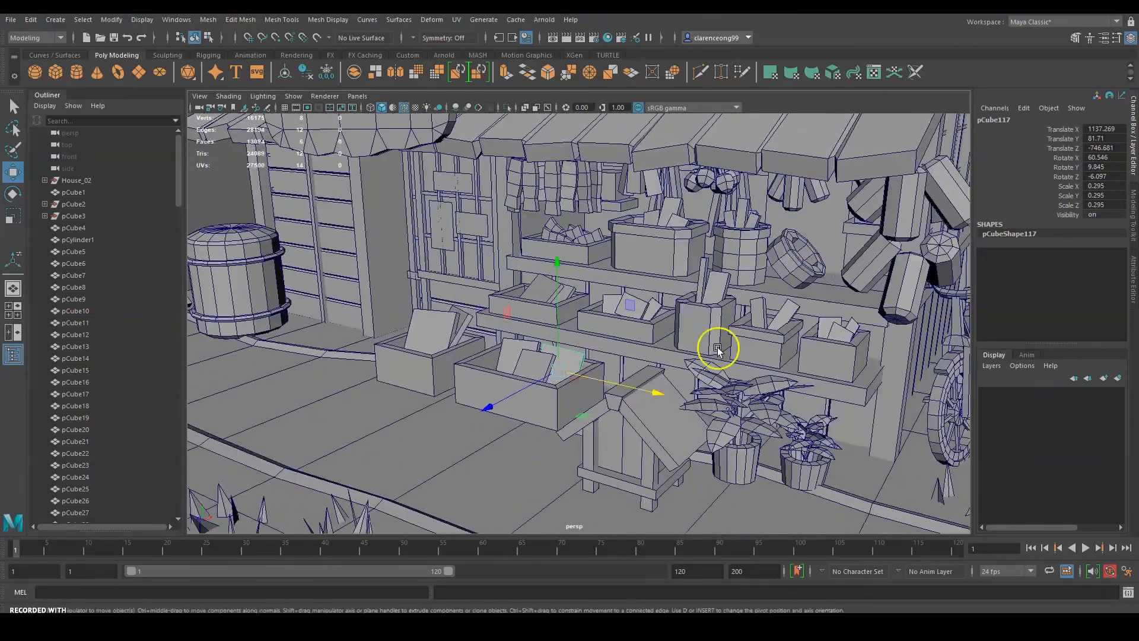
Step: Select both boxes with their slabs, move them forward to the front of the paving and save the scene
{"action": "scroll", "coordinate": [719, 348], "scroll_direction": "up", "scroll_amount": 4}
{"action": "left_click", "coordinate": [385, 442]}
{"action": "left_click_drag", "start_coordinate": [386, 442], "coordinate": [611, 345], "text": "alt"}
{"action": "key", "text": "q"}
{"action": "left_click", "coordinate": [611, 345]}
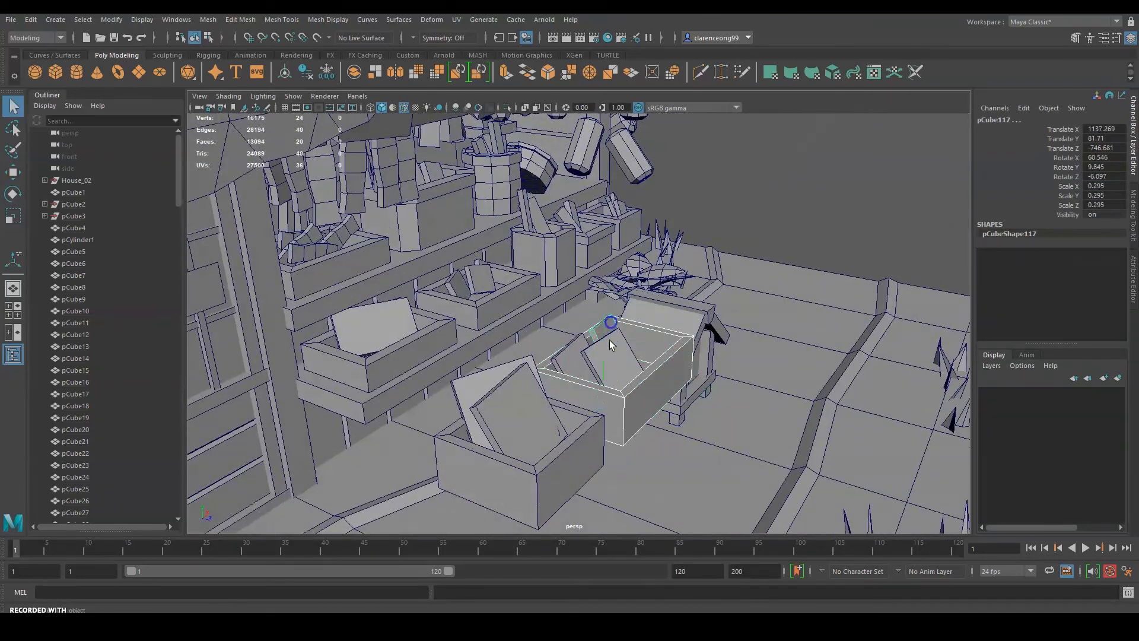
{"action": "left_click_drag", "start_coordinate": [595, 500], "coordinate": [664, 524]}
{"action": "left_click_drag", "start_coordinate": [665, 415], "coordinate": [704, 368], "text": "alt"}
{"action": "left_click", "coordinate": [765, 166]}
{"action": "left_click_drag", "start_coordinate": [765, 237], "coordinate": [600, 308], "text": "alt"}
{"action": "key", "text": "ctrl+s"}
Step: Duplicate the first open box and move the copy along X past the wider box
{"action": "left_click", "coordinate": [293, 399]}
{"action": "left_click_drag", "start_coordinate": [292, 399], "coordinate": [408, 396], "text": "alt"}
{"action": "key", "text": "ctrl+d"}
{"action": "left_click_drag", "start_coordinate": [399, 453], "coordinate": [813, 468]}
{"action": "left_click_drag", "start_coordinate": [813, 468], "coordinate": [644, 280], "text": "alt"}
{"action": "scroll", "coordinate": [682, 339], "scroll_direction": "up", "scroll_amount": 5}
Step: Raise the bottom vertices of the third box to make it shallower
{"action": "right_click_drag", "start_coordinate": [645, 280], "coordinate": [596, 281]}
{"action": "left_click_drag", "start_coordinate": [667, 299], "coordinate": [658, 261], "text": "alt"}
{"action": "left_click_drag", "start_coordinate": [409, 341], "coordinate": [765, 246]}
{"action": "left_click_drag", "start_coordinate": [592, 246], "coordinate": [591, 152]}
{"action": "right_click", "coordinate": [668, 152]}
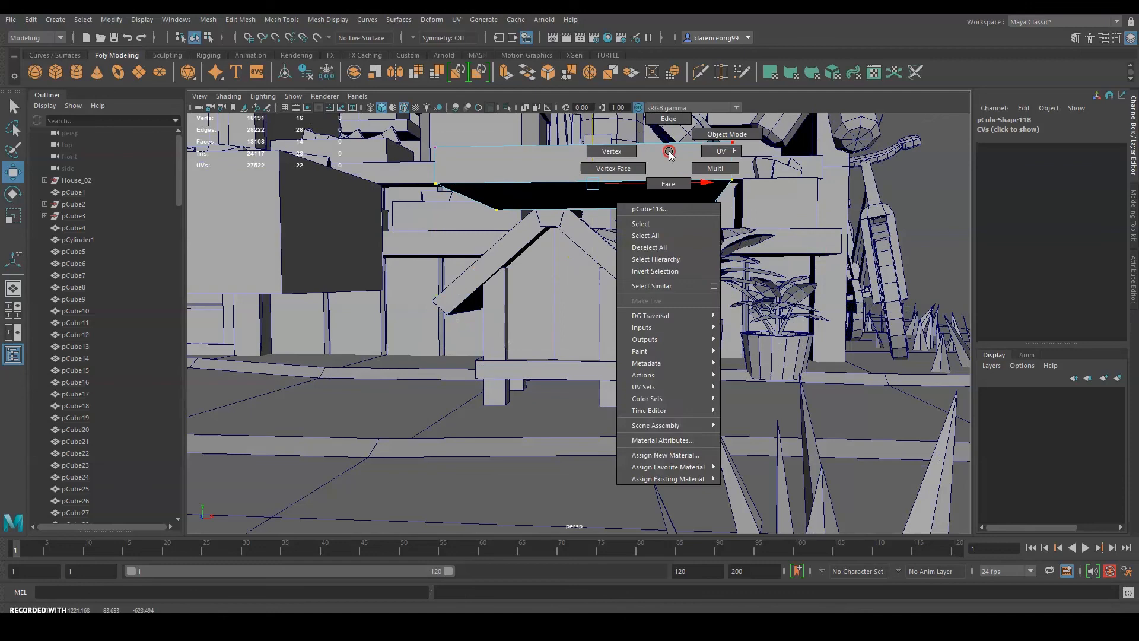
Step: Extrude the third box's bottom face, shrink it inward and extend it down to form a narrower base
{"action": "left_click_drag", "start_coordinate": [659, 333], "coordinate": [620, 291], "text": "alt"}
{"action": "right_click_drag", "start_coordinate": [620, 290], "coordinate": [617, 330]}
{"action": "left_click", "coordinate": [602, 350]}
{"action": "left_click_drag", "start_coordinate": [602, 350], "coordinate": [670, 256], "text": "alt"}
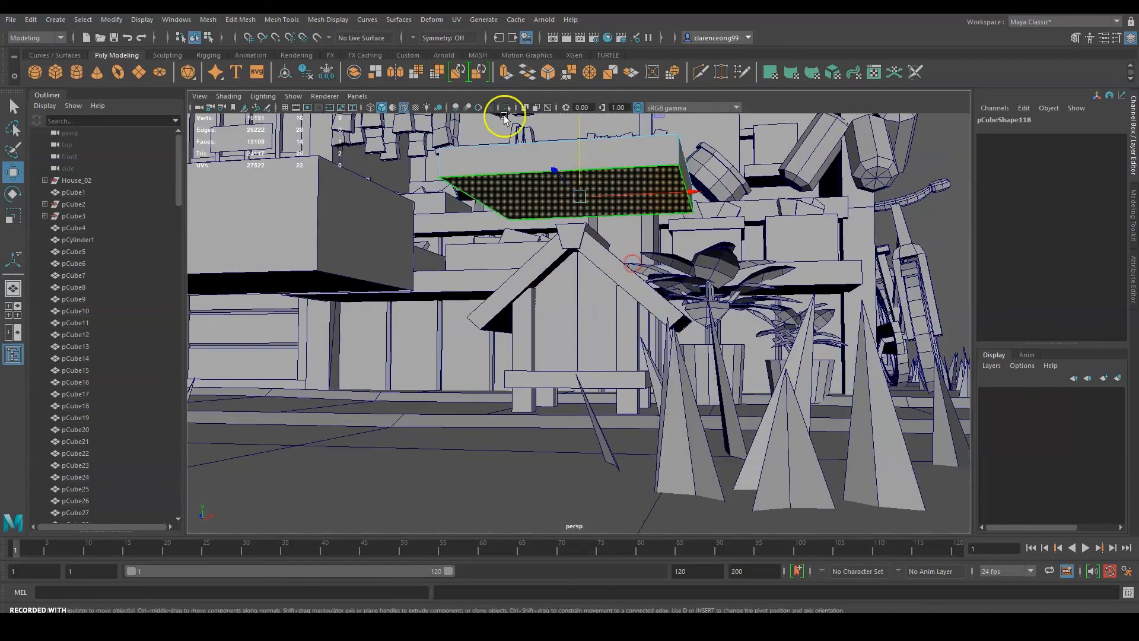
{"action": "left_click", "coordinate": [506, 72]}
{"action": "key", "text": "e"}
{"action": "left_click_drag", "start_coordinate": [646, 303], "coordinate": [669, 255], "text": "alt"}
{"action": "key", "text": "w"}
{"action": "left_click_drag", "start_coordinate": [547, 156], "coordinate": [640, 270], "text": "alt"}
{"action": "left_click_drag", "start_coordinate": [591, 203], "coordinate": [628, 302]}
{"action": "scroll", "coordinate": [629, 301], "scroll_direction": "down", "scroll_amount": 3}
{"action": "right_click_drag", "start_coordinate": [627, 300], "coordinate": [686, 282]}
{"action": "left_click", "coordinate": [922, 142]}
Step: Duplicate the first open box to the far end of the row as a fourth box and scale it down
{"action": "left_click_drag", "start_coordinate": [684, 356], "coordinate": [650, 351], "text": "alt"}
{"action": "left_click", "coordinate": [314, 356]}
{"action": "key", "text": "ctrl+d"}
{"action": "left_click_drag", "start_coordinate": [388, 369], "coordinate": [873, 376]}
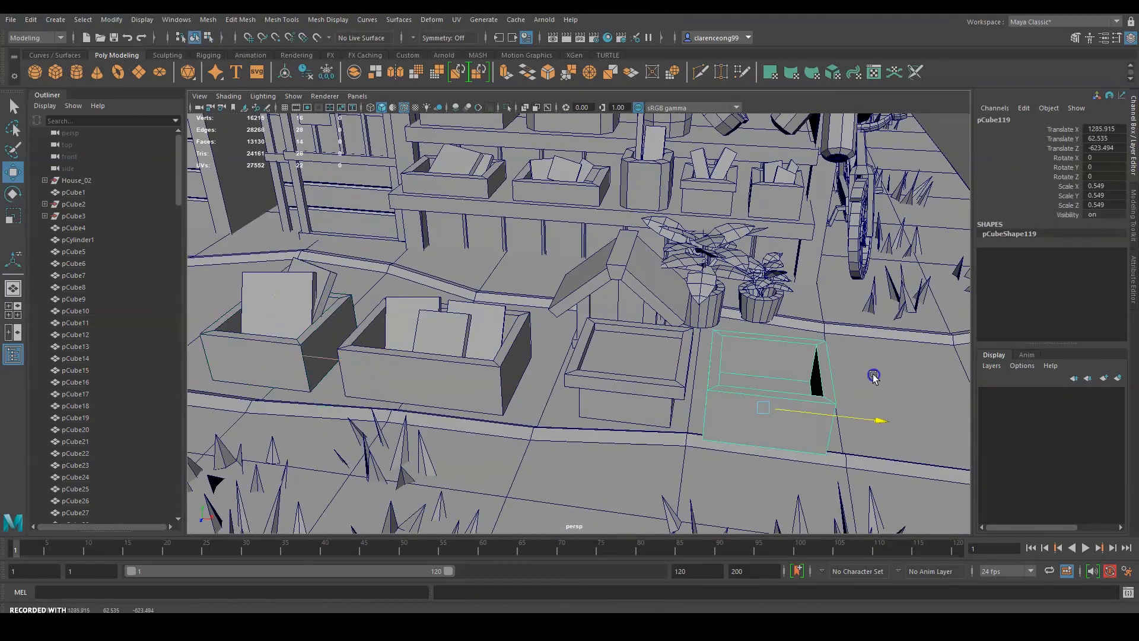
{"action": "middle_click_drag", "start_coordinate": [873, 376], "coordinate": [809, 398], "text": "alt"}
{"action": "key", "text": "e"}
{"action": "key", "text": "r"}
{"action": "left_click_drag", "start_coordinate": [713, 457], "coordinate": [670, 443], "text": "alt"}
Step: Duplicate the first box's two slabs into the third box, narrow them to Scale X 0.114 and adjust their positions
{"action": "left_click", "coordinate": [259, 295]}
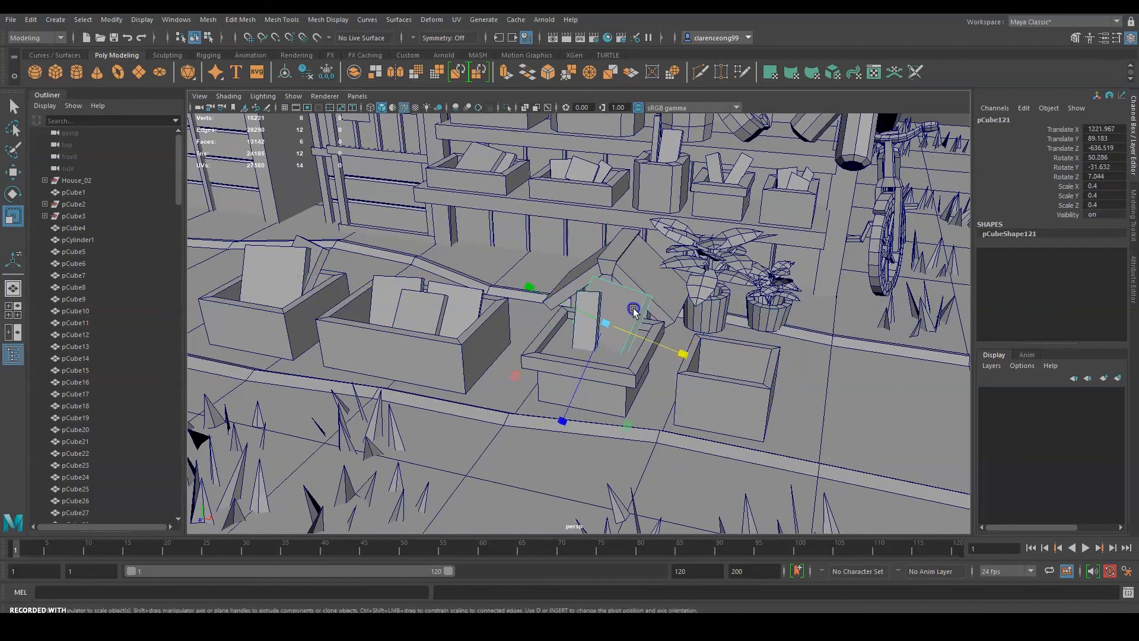
{"action": "left_click_drag", "start_coordinate": [682, 329], "coordinate": [727, 324], "text": "alt"}
{"action": "left_click", "coordinate": [623, 309]}
{"action": "left_click_drag", "start_coordinate": [627, 202], "coordinate": [627, 178]}
{"action": "left_click_drag", "start_coordinate": [664, 261], "coordinate": [673, 282], "text": "alt"}
{"action": "left_click_drag", "start_coordinate": [691, 324], "coordinate": [683, 324]}
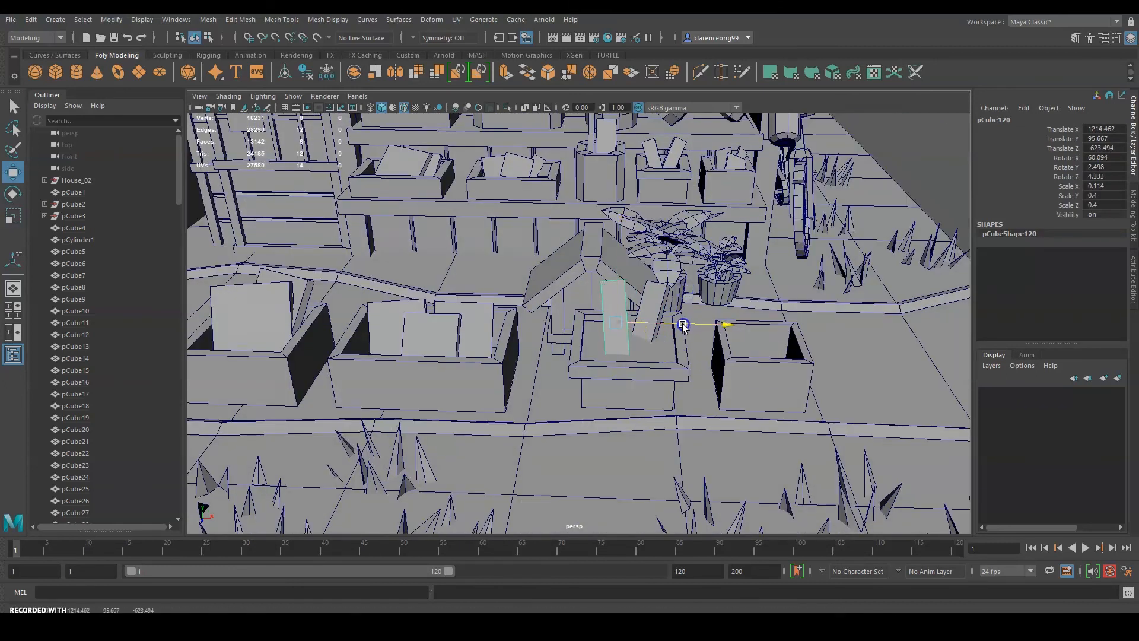
Step: Place a duplicate of the third box's narrow slab inside the fourth box
{"action": "left_click_drag", "start_coordinate": [848, 326], "coordinate": [633, 338], "text": "alt"}
{"action": "left_click_drag", "start_coordinate": [554, 301], "coordinate": [555, 340]}
{"action": "left_click_drag", "start_coordinate": [593, 362], "coordinate": [597, 402], "text": "alt"}
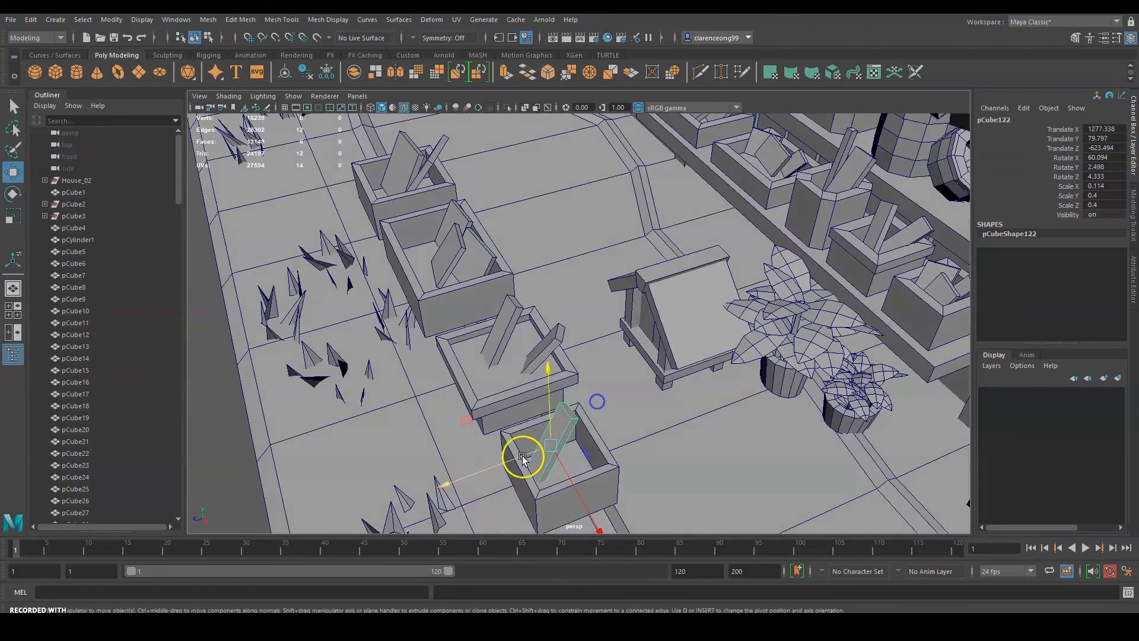
{"action": "left_click_drag", "start_coordinate": [521, 458], "coordinate": [543, 448]}
Step: Duplicate the slab in the fourth box and rotate the copy slightly
{"action": "left_click_drag", "start_coordinate": [537, 442], "coordinate": [653, 402], "text": "alt"}
{"action": "key", "text": "ctrl+d"}
{"action": "key", "text": "e"}
{"action": "mouse_move", "coordinate": [807, 351]}
{"action": "left_mouse_down"}
{"action": "mouse_move", "coordinate": [835, 354]}
{"action": "mouse_move", "coordinate": [811, 356]}
{"action": "left_mouse_up"}
{"action": "key", "text": "w"}
{"action": "left_click_drag", "start_coordinate": [875, 336], "coordinate": [841, 356], "text": "alt"}
Step: Tilt another slab in the fourth box, duplicate it once more and save the scene
{"action": "left_click", "coordinate": [719, 370]}
{"action": "key", "text": "e"}
{"action": "left_click_drag", "start_coordinate": [734, 414], "coordinate": [749, 415]}
{"action": "key", "text": "w"}
{"action": "key", "text": "ctrl+d"}
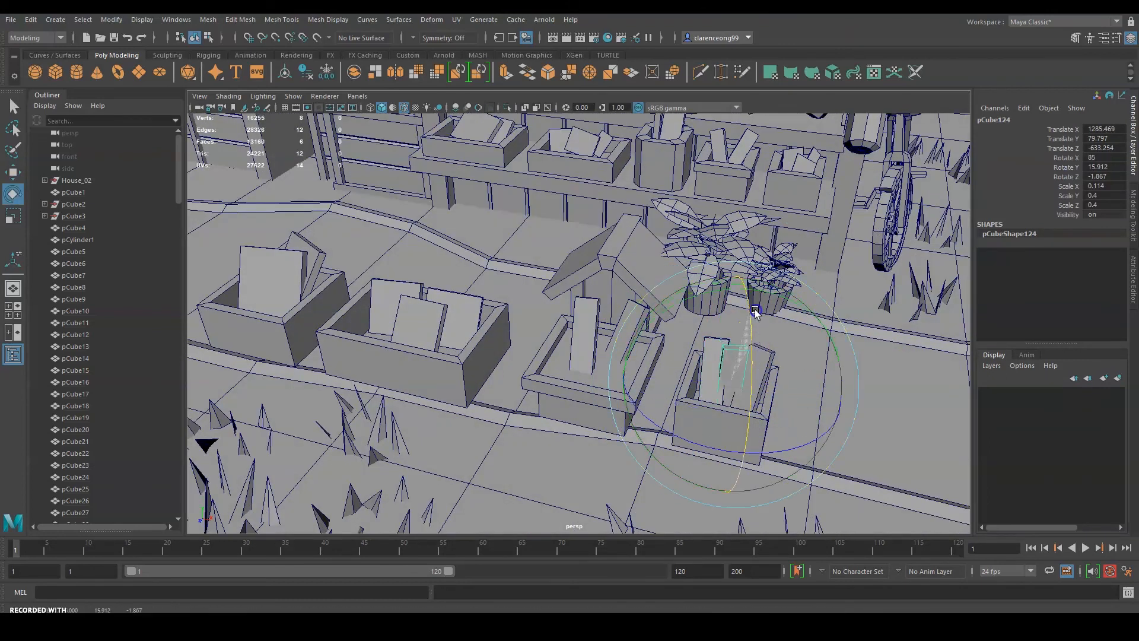
{"action": "scroll", "coordinate": [719, 426], "scroll_direction": "down", "scroll_amount": 8}
{"action": "left_click_drag", "start_coordinate": [771, 296], "coordinate": [829, 242], "text": "alt"}
{"action": "left_click", "coordinate": [829, 242]}
{"action": "key", "text": "ctrl+s"}
Step: Select the row of filled boxes and move it across the scene to the second house
{"action": "left_click", "coordinate": [534, 341]}
{"action": "left_click_drag", "start_coordinate": [534, 340], "coordinate": [584, 240], "text": "alt"}
{"action": "left_click_drag", "start_coordinate": [765, 278], "coordinate": [657, 330], "text": "alt"}
{"action": "scroll", "coordinate": [657, 330], "scroll_direction": "down", "scroll_amount": 10}
{"action": "middle_click_drag", "start_coordinate": [657, 330], "coordinate": [727, 237], "text": "alt"}
{"action": "left_click_drag", "start_coordinate": [727, 238], "coordinate": [546, 247]}
{"action": "left_click_drag", "start_coordinate": [437, 337], "coordinate": [430, 416]}
{"action": "left_click_drag", "start_coordinate": [463, 404], "coordinate": [477, 294], "text": "alt"}
Step: Raise the row of boxes and align it on the upper shelf of the second house's shop
{"action": "scroll", "coordinate": [477, 294], "scroll_direction": "up", "scroll_amount": 8}
{"action": "left_click_drag", "start_coordinate": [558, 296], "coordinate": [581, 267], "text": "alt"}
{"action": "left_click_drag", "start_coordinate": [436, 243], "coordinate": [433, 174]}
{"action": "left_click_drag", "start_coordinate": [457, 225], "coordinate": [600, 330], "text": "alt"}
{"action": "left_click_drag", "start_coordinate": [601, 312], "coordinate": [749, 334]}
{"action": "left_click_drag", "start_coordinate": [812, 317], "coordinate": [697, 332], "text": "alt"}
{"action": "left_click_drag", "start_coordinate": [414, 236], "coordinate": [414, 229]}
{"action": "left_click_drag", "start_coordinate": [526, 287], "coordinate": [514, 287]}
{"action": "left_click_drag", "start_coordinate": [700, 281], "coordinate": [872, 356], "text": "alt"}
{"action": "scroll", "coordinate": [534, 314], "scroll_direction": "up", "scroll_amount": 4}
Step: Duplicate the shop's shelf board and position the copy below as a lower shelf
{"action": "left_click", "coordinate": [633, 319]}
{"action": "left_click", "coordinate": [587, 274]}
{"action": "left_click_drag", "start_coordinate": [587, 274], "coordinate": [530, 346], "text": "alt"}
{"action": "left_click_drag", "start_coordinate": [529, 346], "coordinate": [603, 336], "text": "alt"}
{"action": "left_click_drag", "start_coordinate": [646, 386], "coordinate": [623, 368]}
{"action": "left_click_drag", "start_coordinate": [623, 368], "coordinate": [449, 414], "text": "alt"}
{"action": "scroll", "coordinate": [450, 414], "scroll_direction": "down", "scroll_amount": 5}
{"action": "middle_click_drag", "start_coordinate": [831, 362], "coordinate": [562, 236], "text": "alt"}
{"action": "scroll", "coordinate": [465, 254], "scroll_direction": "up", "scroll_amount": 2}
{"action": "scroll", "coordinate": [465, 254], "scroll_direction": "up", "scroll_amount": 3}
Step: Select the four boxes with their slabs and duplicate them onto the lower shelf
{"action": "key", "text": "f"}
{"action": "left_click_drag", "start_coordinate": [704, 393], "coordinate": [659, 397], "text": "alt"}
{"action": "left_click", "coordinate": [509, 300]}
{"action": "left_click_drag", "start_coordinate": [663, 349], "coordinate": [646, 330], "text": "alt"}
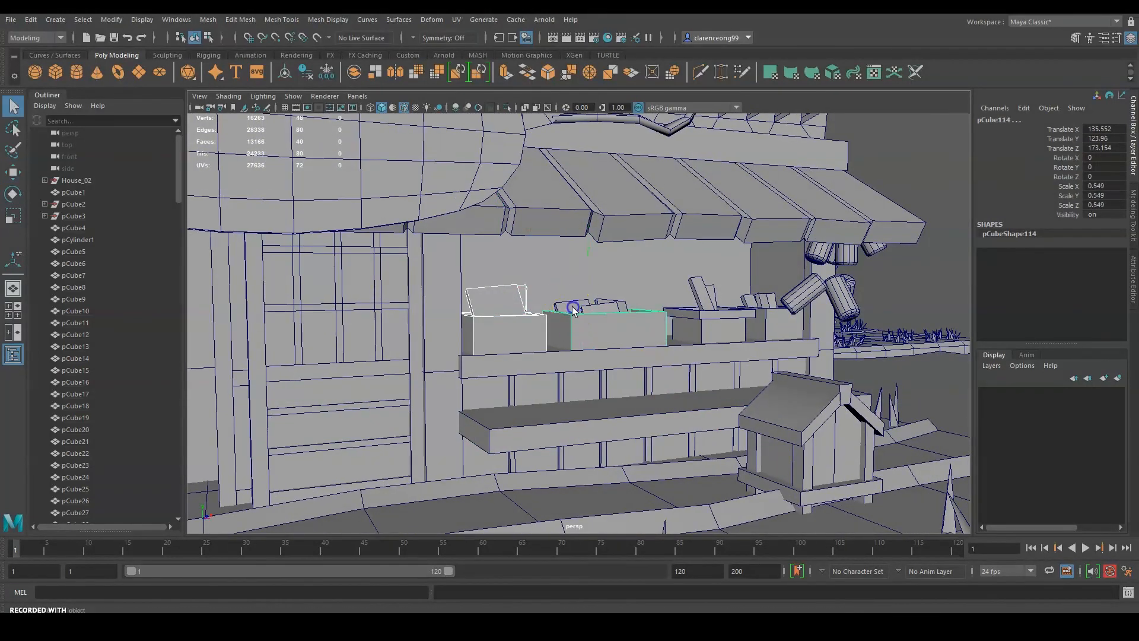
{"action": "left_click", "coordinate": [747, 303]}
{"action": "left_click_drag", "start_coordinate": [746, 302], "coordinate": [743, 298], "text": "alt"}
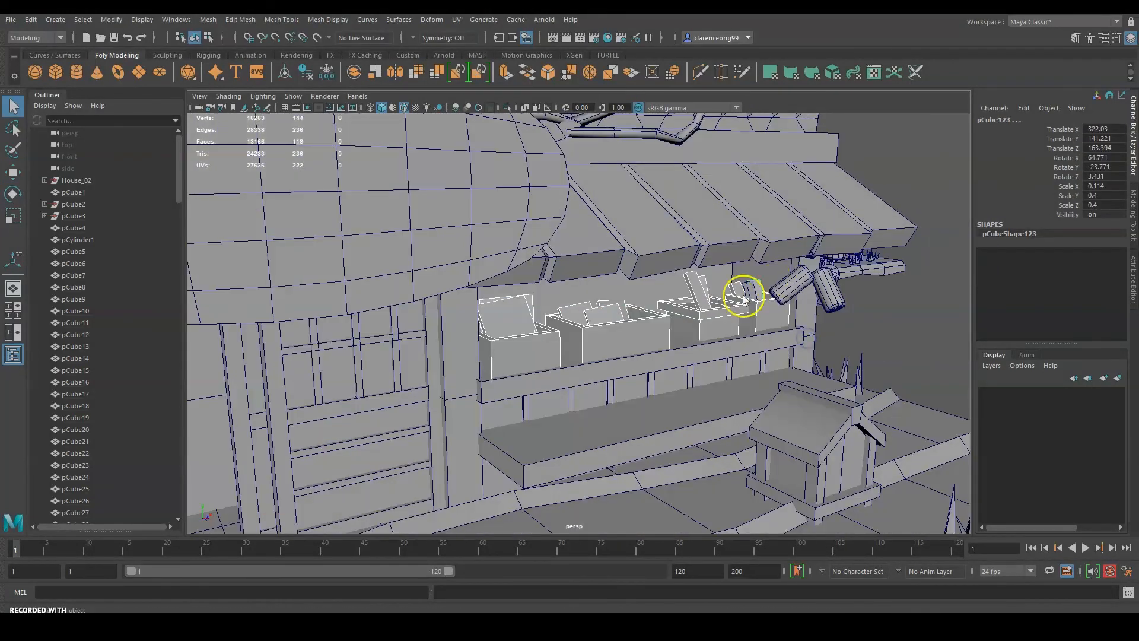
{"action": "left_click_drag", "start_coordinate": [826, 276], "coordinate": [823, 330]}
{"action": "left_click_drag", "start_coordinate": [823, 329], "coordinate": [866, 375], "text": "alt"}
{"action": "left_click_drag", "start_coordinate": [866, 374], "coordinate": [904, 356], "text": "alt"}
{"action": "left_click", "coordinate": [730, 471]}
{"action": "left_click", "coordinate": [803, 328]}
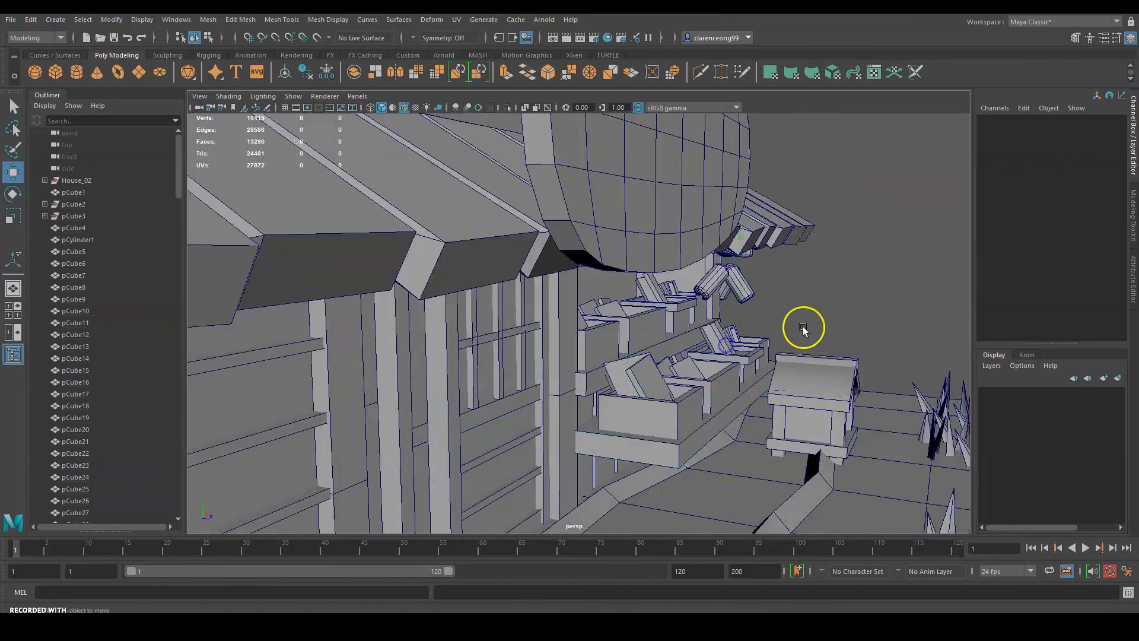
Step: Inspect the first house's shop display and bicycle as reference for the remaining props
{"action": "left_click_drag", "start_coordinate": [803, 328], "coordinate": [682, 308], "text": "alt"}
{"action": "right_click_drag", "start_coordinate": [682, 309], "coordinate": [195, 307], "text": "alt"}
{"action": "left_click_drag", "start_coordinate": [841, 245], "coordinate": [706, 323], "text": "alt"}
{"action": "left_click", "coordinate": [740, 283]}
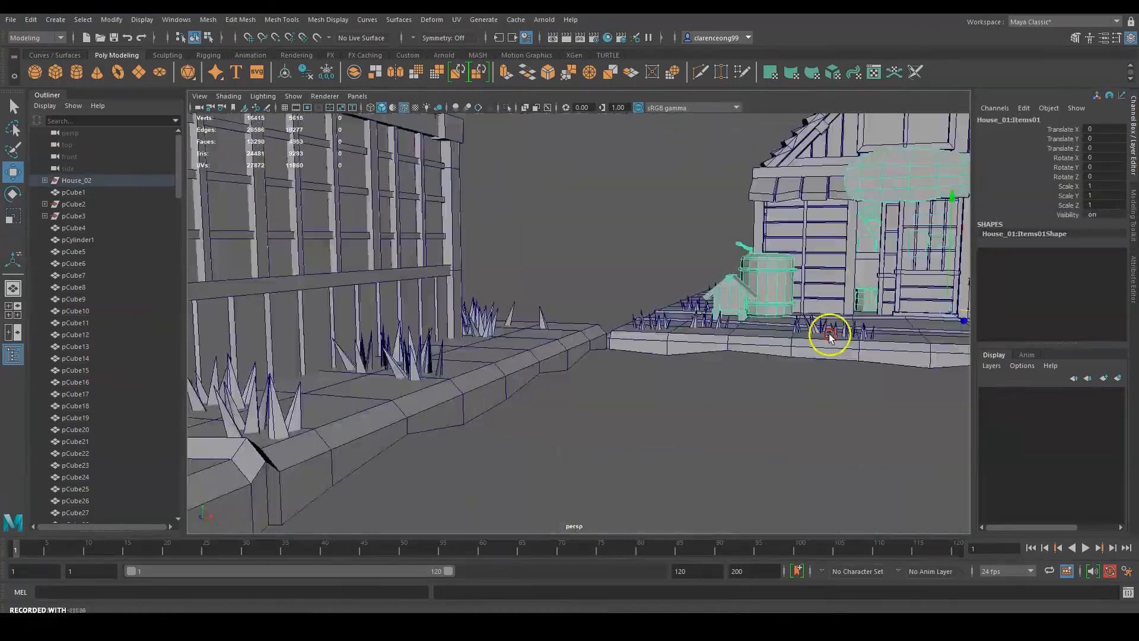
{"action": "left_click", "coordinate": [561, 387]}
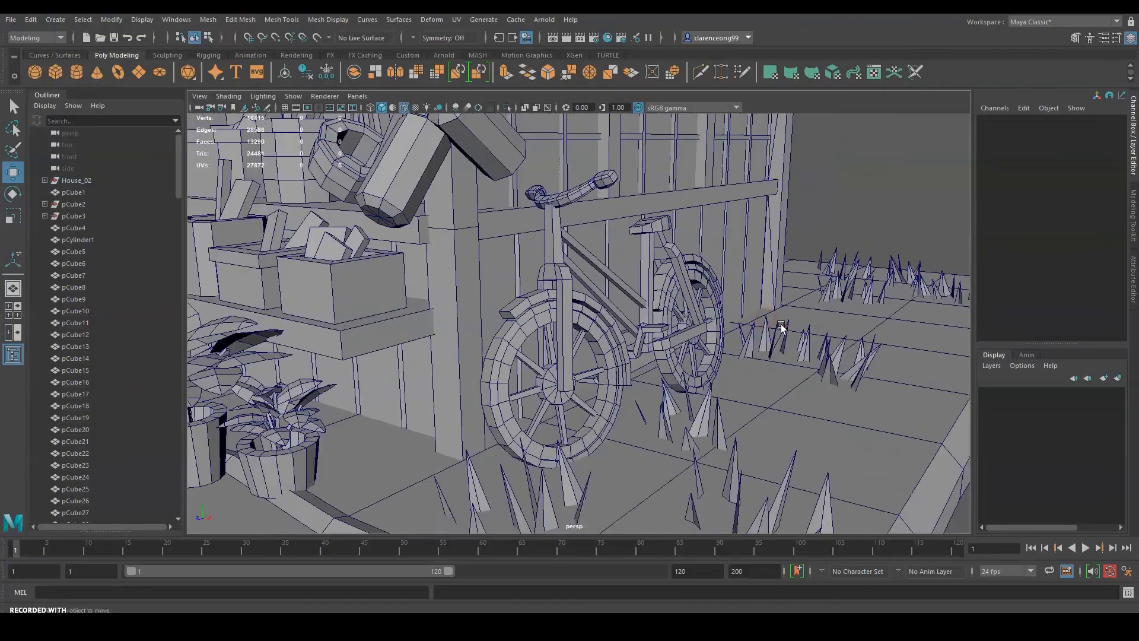
Step: Save the scene, then duplicate the lower shelf as a short wall shelf beneath the awning
{"action": "key", "text": "ctrl+s"}
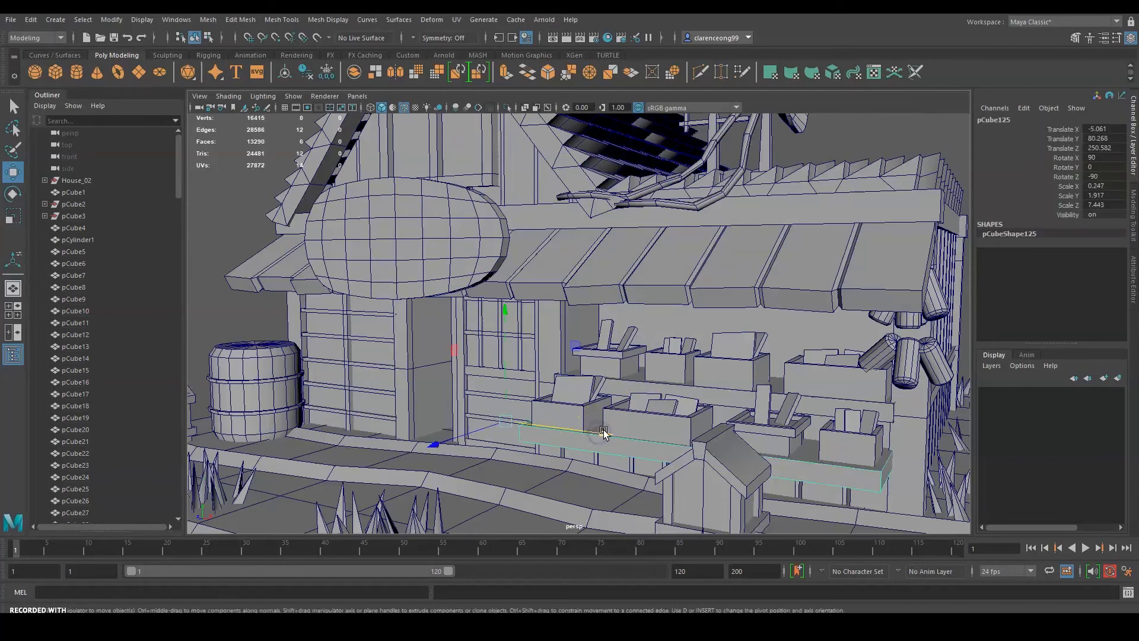
{"action": "left_click", "coordinate": [111, 20]}
{"action": "left_click", "coordinate": [650, 367]}
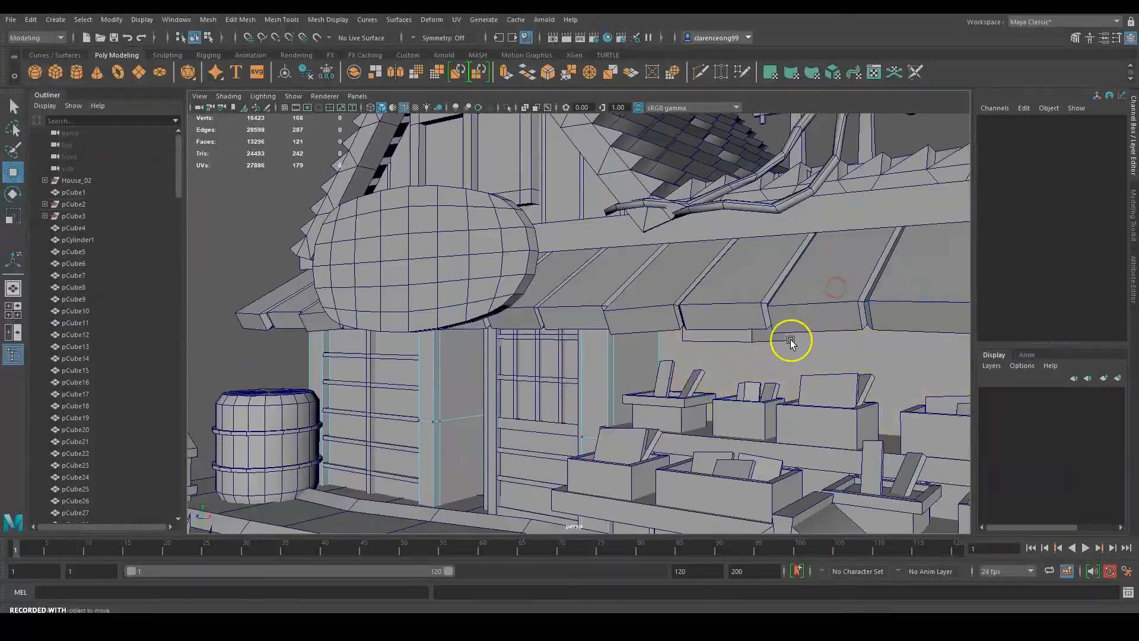
Step: Select the back wall face of the shop recess and move it to adjust the recess depth
{"action": "left_click", "coordinate": [801, 346]}
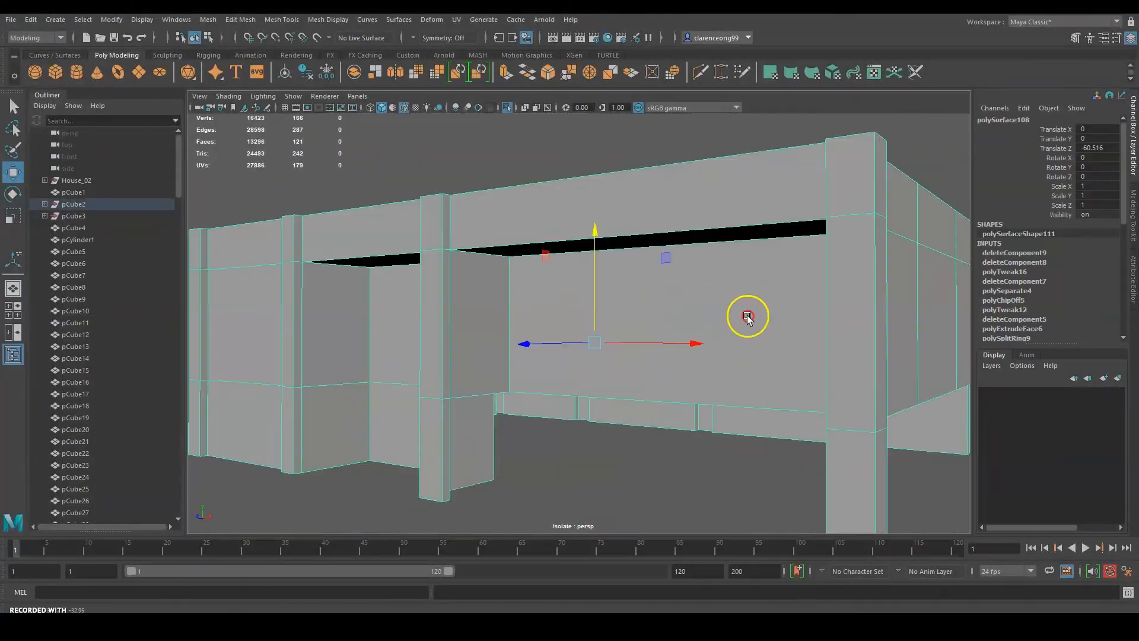
{"action": "left_click", "coordinate": [682, 318]}
{"action": "left_click_drag", "start_coordinate": [605, 317], "coordinate": [682, 313]}
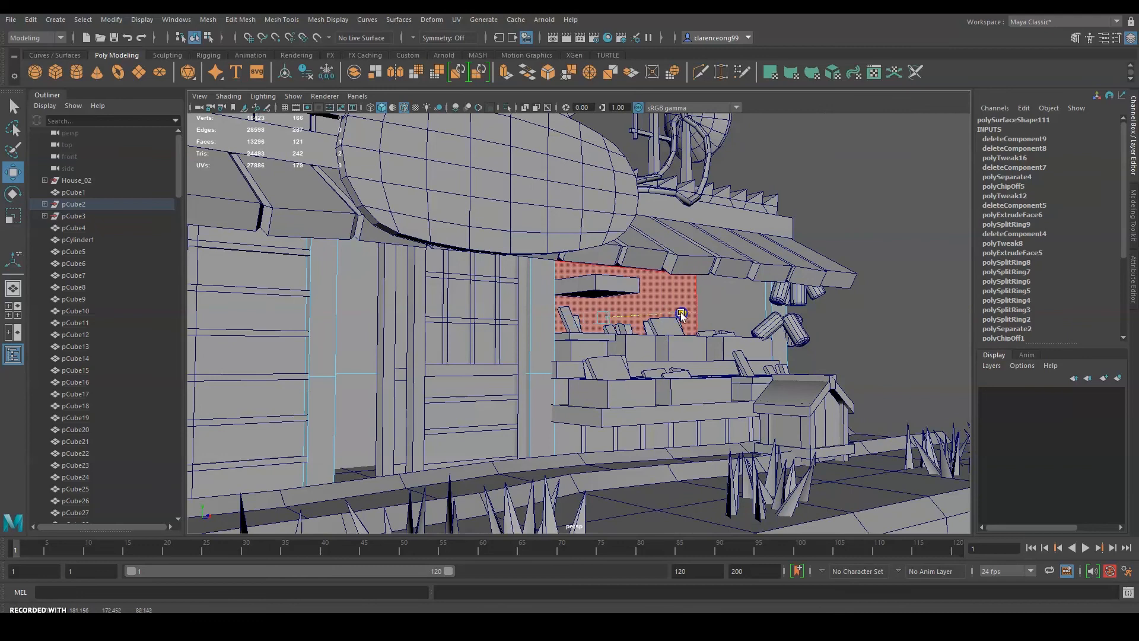
Step: Duplicate the short wall shelf near the hanging cylinders and place a scaled box on it
{"action": "left_click", "coordinate": [668, 300]}
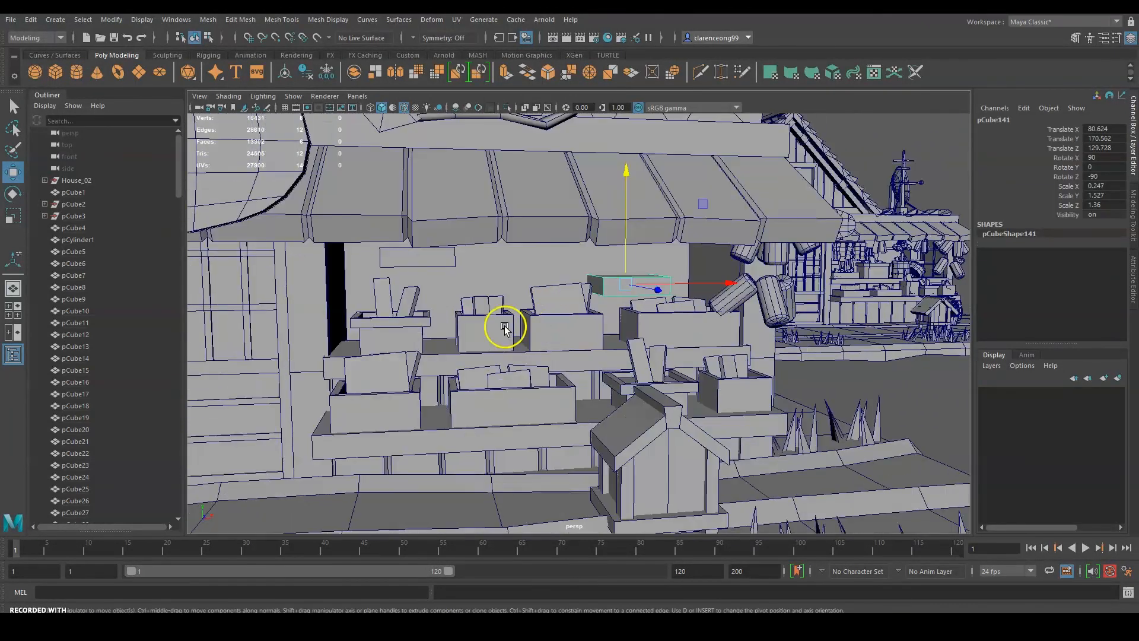
{"action": "left_click_drag", "start_coordinate": [645, 250], "coordinate": [888, 247]}
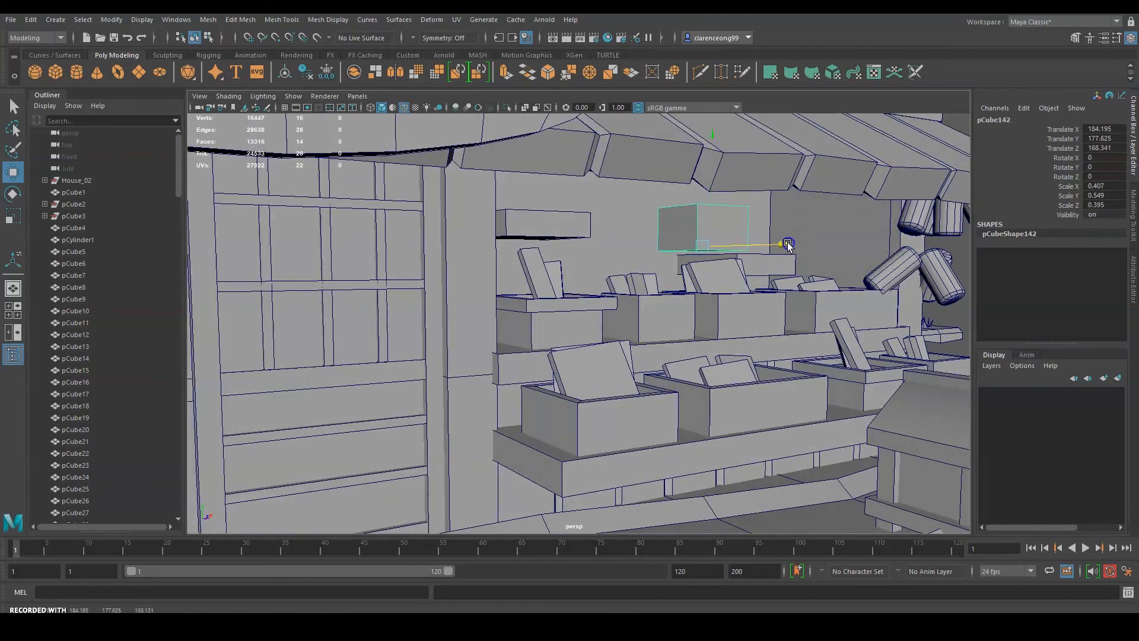
{"action": "left_click_drag", "start_coordinate": [789, 258], "coordinate": [812, 259]}
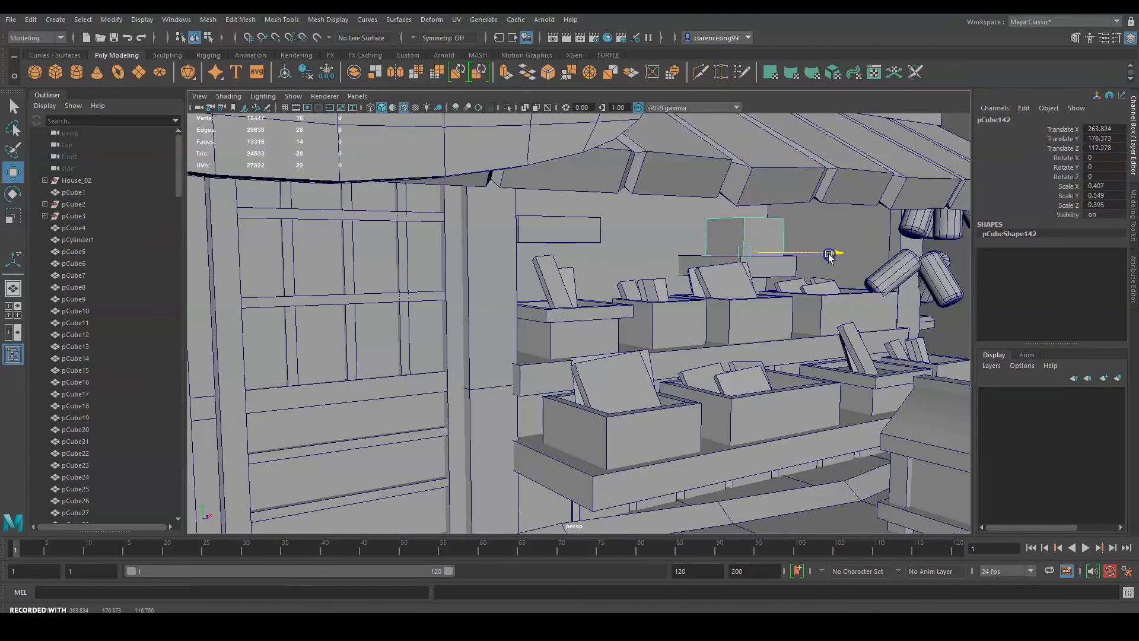
Step: Duplicate the third lower-shelf box with its slabs onto the short wall shelf nearest the door
{"action": "left_click", "coordinate": [645, 343]}
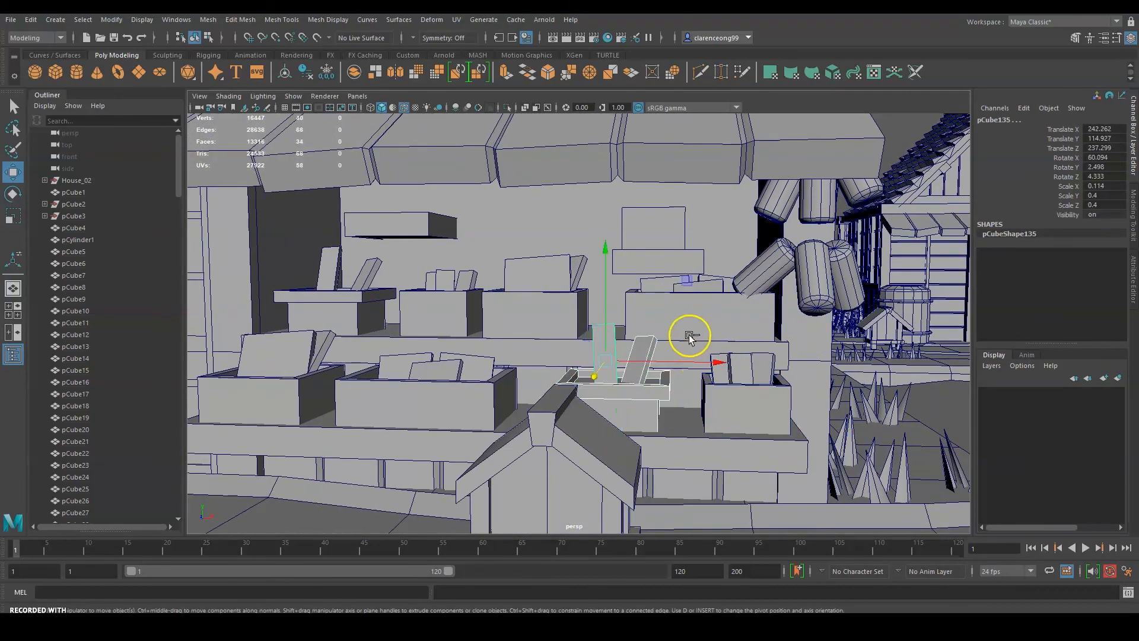
{"action": "left_click_drag", "start_coordinate": [687, 217], "coordinate": [238, 219]}
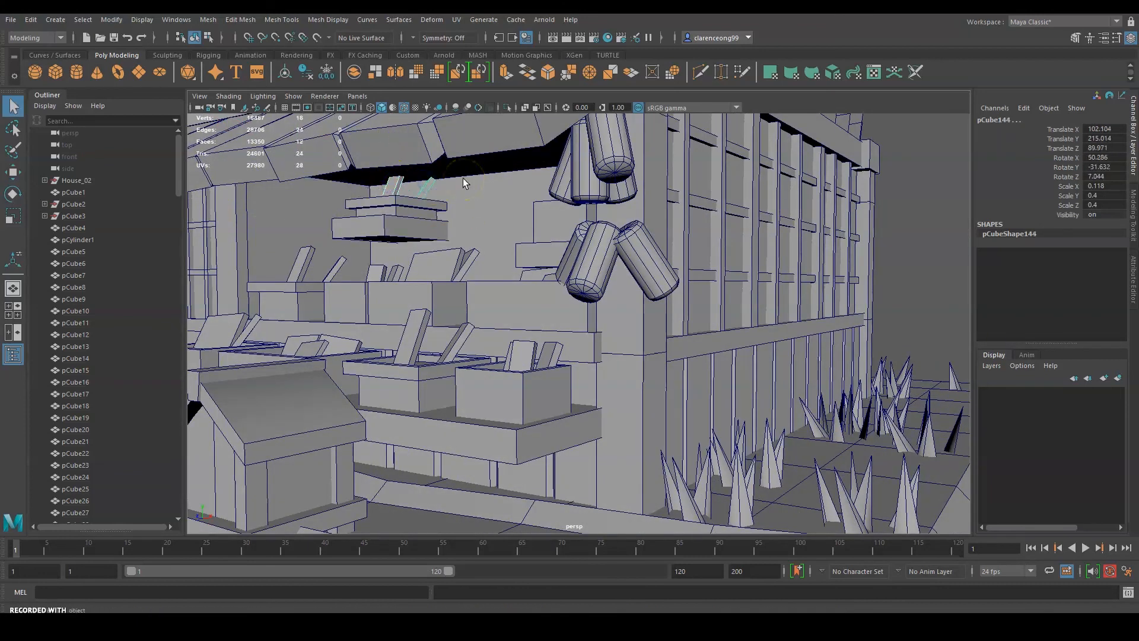
{"action": "left_click", "coordinate": [399, 174]}
{"action": "key", "text": "w"}
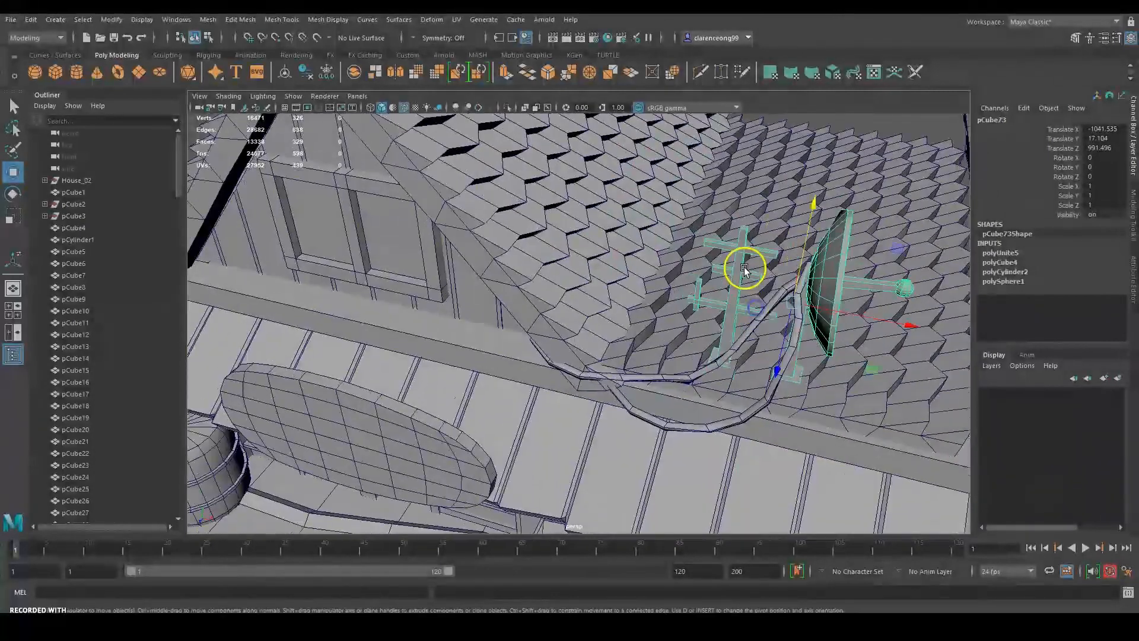
Step: Select the faces of the rooftop pole antenna and shift them slightly apart from the satellite dish
{"action": "right_click_drag", "start_coordinate": [743, 267], "coordinate": [799, 242]}
{"action": "right_click_drag", "start_coordinate": [738, 261], "coordinate": [798, 243]}
{"action": "left_click_drag", "start_coordinate": [738, 264], "coordinate": [529, 295], "text": "alt"}
{"action": "right_click_drag", "start_coordinate": [538, 257], "coordinate": [539, 290]}
{"action": "left_click_drag", "start_coordinate": [431, 158], "coordinate": [592, 440]}
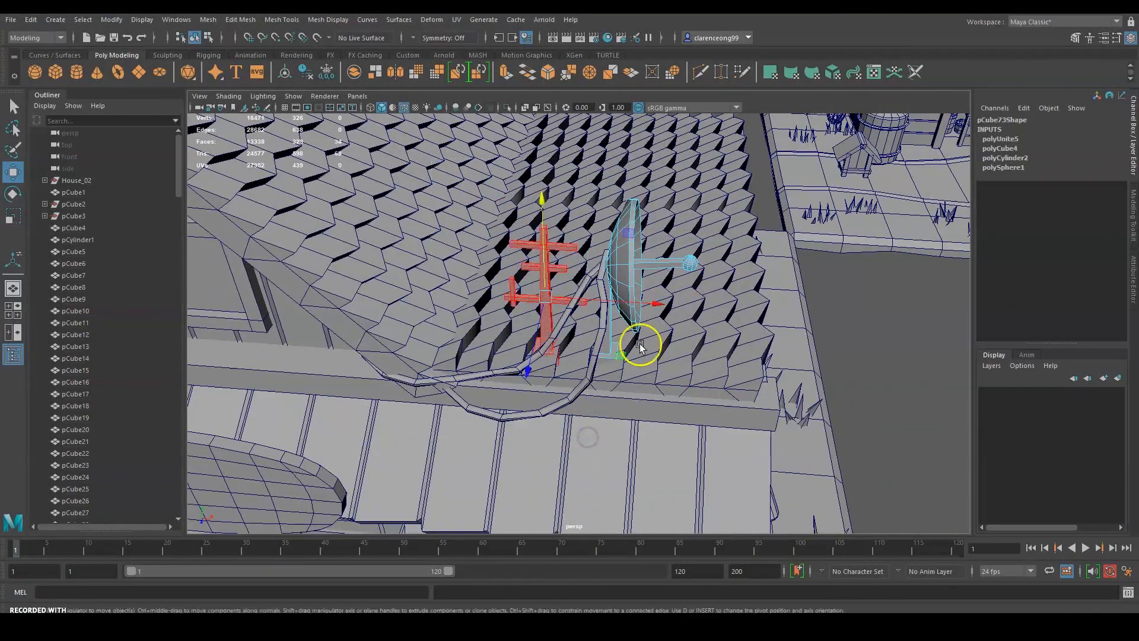
{"action": "left_click_drag", "start_coordinate": [529, 349], "coordinate": [529, 354]}
Step: Move the combined antenna and dish across the roof to Translate Z 962.225 and save the scene
{"action": "scroll", "coordinate": [615, 315], "scroll_direction": "down", "scroll_amount": 6}
{"action": "left_click_drag", "start_coordinate": [614, 315], "coordinate": [455, 319], "text": "alt"}
{"action": "scroll", "coordinate": [511, 313], "scroll_direction": "up", "scroll_amount": 5}
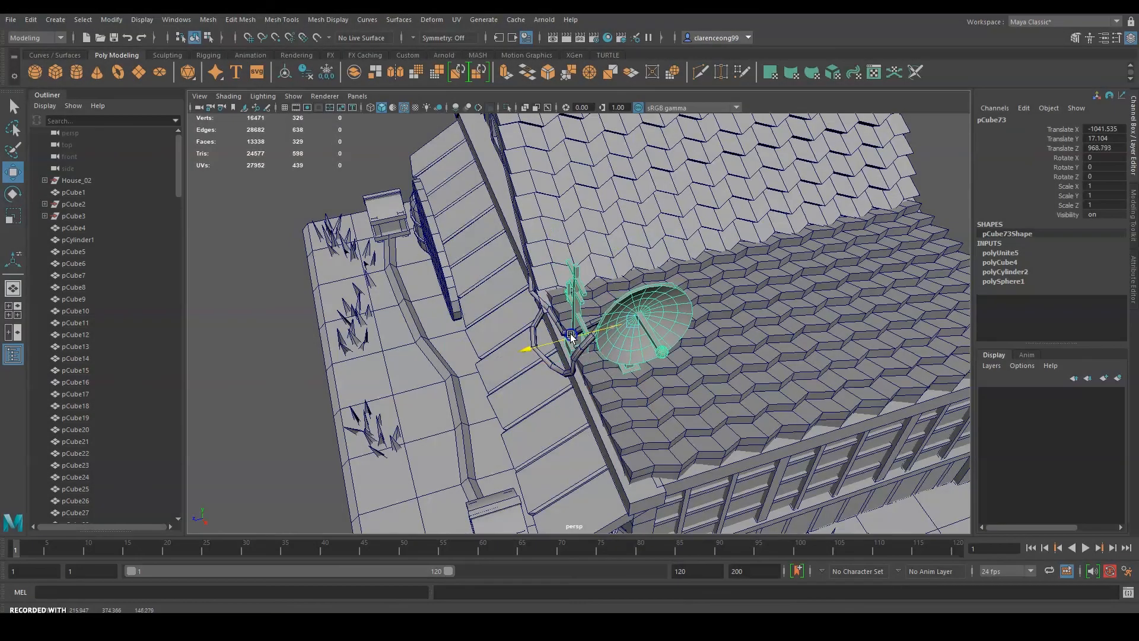
{"action": "left_click", "coordinate": [317, 181]}
{"action": "left_click_drag", "start_coordinate": [534, 296], "coordinate": [594, 312], "text": "alt"}
{"action": "left_click", "coordinate": [603, 323]}
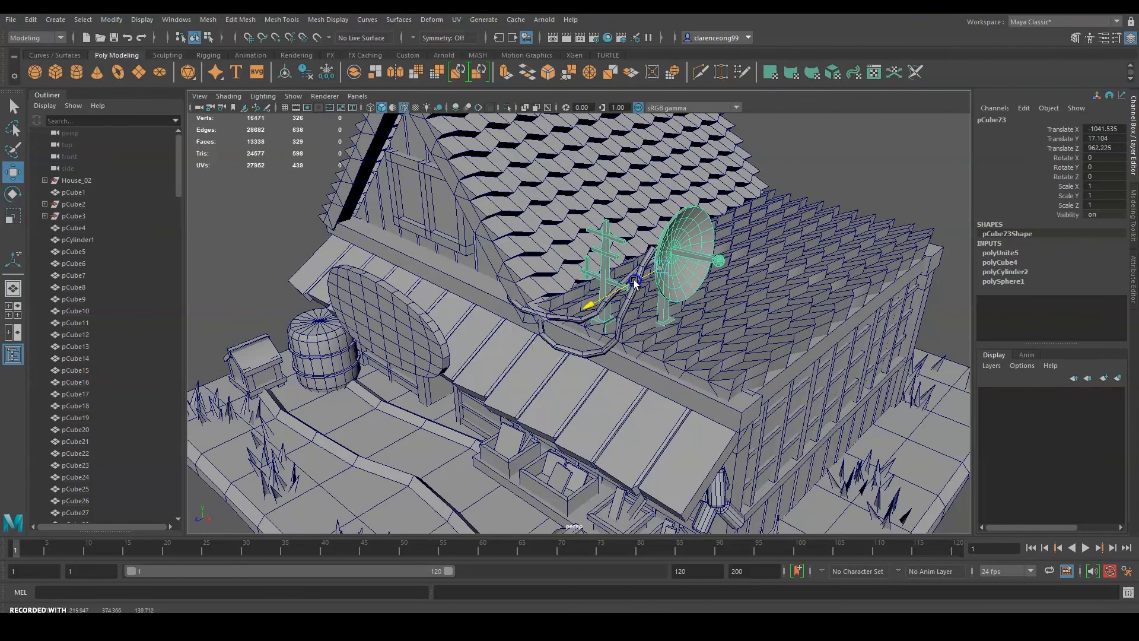
{"action": "left_click", "coordinate": [912, 188]}
{"action": "left_click_drag", "start_coordinate": [780, 242], "coordinate": [728, 298], "text": "alt"}
{"action": "key", "text": "ctrl+s"}
Step: Move the end vertices of the rooftop cable to meet the back of the satellite dish
{"action": "left_click", "coordinate": [590, 327]}
{"action": "left_click", "coordinate": [543, 324]}
{"action": "left_click_drag", "start_coordinate": [543, 323], "coordinate": [838, 377], "text": "alt"}
{"action": "scroll", "coordinate": [764, 350], "scroll_direction": "up", "scroll_amount": 3}
{"action": "left_click_drag", "start_coordinate": [760, 344], "coordinate": [694, 418], "text": "alt"}
{"action": "scroll", "coordinate": [716, 429], "scroll_direction": "up", "scroll_amount": 3}
{"action": "middle_click_drag", "start_coordinate": [612, 363], "coordinate": [631, 412], "text": "alt"}
{"action": "right_click_drag", "start_coordinate": [582, 249], "coordinate": [587, 207]}
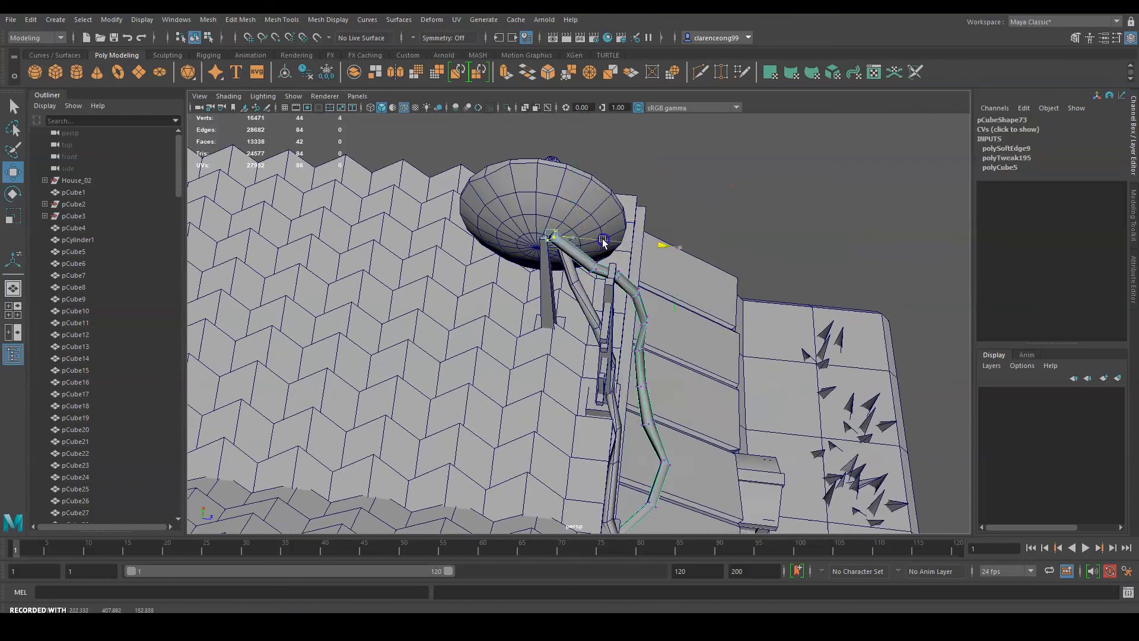
{"action": "right_click", "coordinate": [612, 210]}
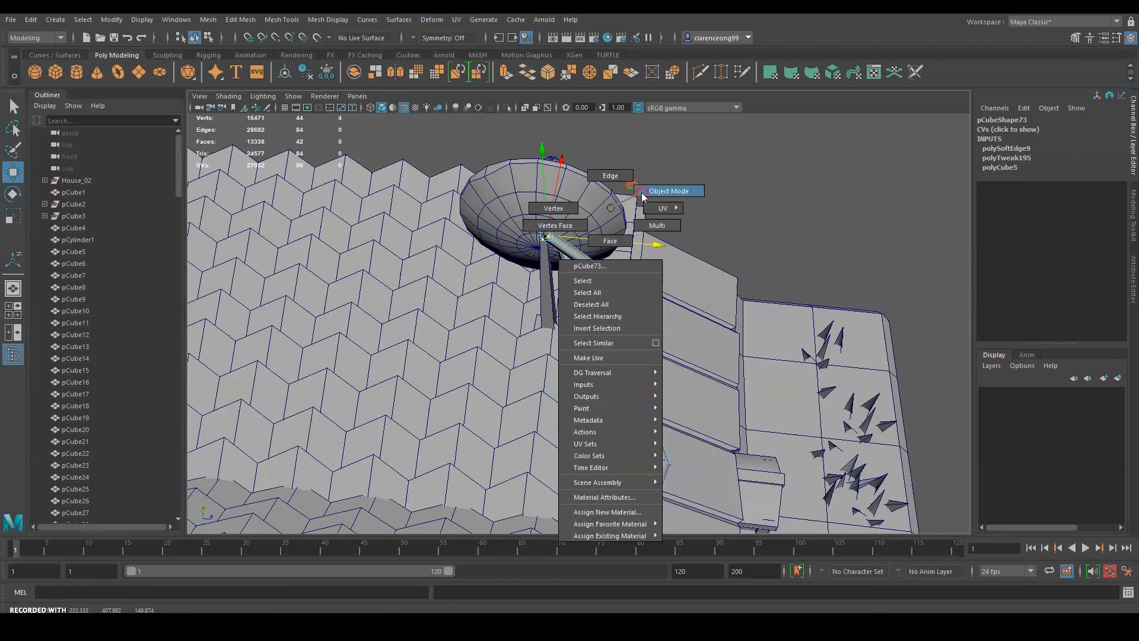
{"action": "right_click_drag", "start_coordinate": [643, 196], "coordinate": [643, 196]}
{"action": "left_click_drag", "start_coordinate": [704, 178], "coordinate": [555, 298], "text": "alt"}
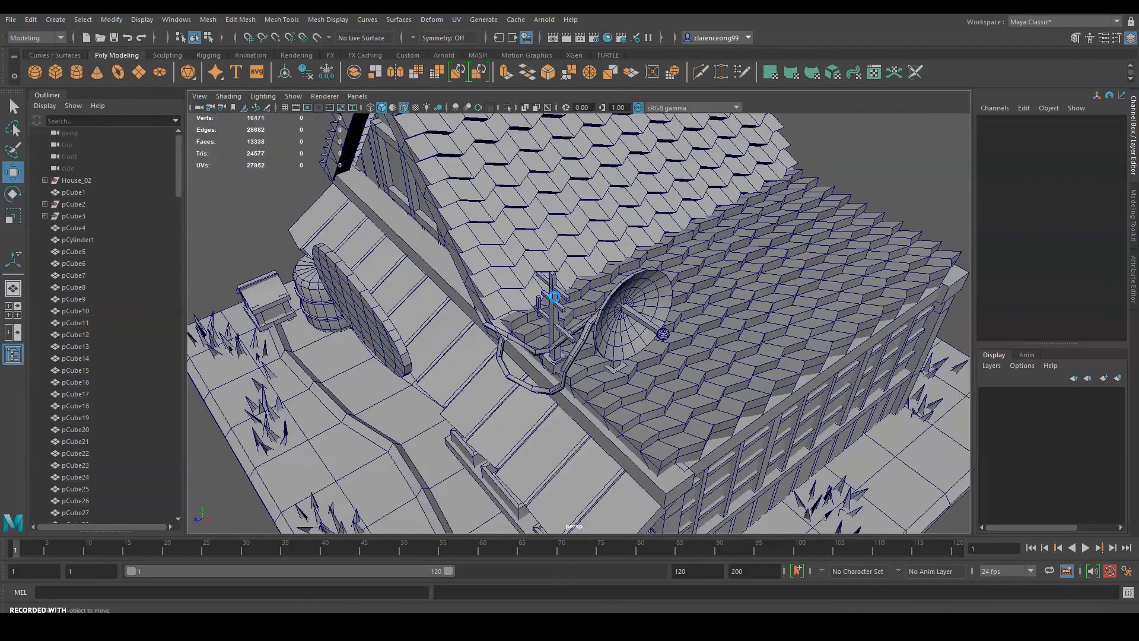
{"action": "left_click", "coordinate": [550, 325]}
Step: Examine both dressed houses from several angles to compare their overall look
{"action": "left_click_drag", "start_coordinate": [711, 369], "coordinate": [528, 263], "text": "alt"}
{"action": "left_click_drag", "start_coordinate": [538, 287], "coordinate": [770, 299], "text": "alt"}
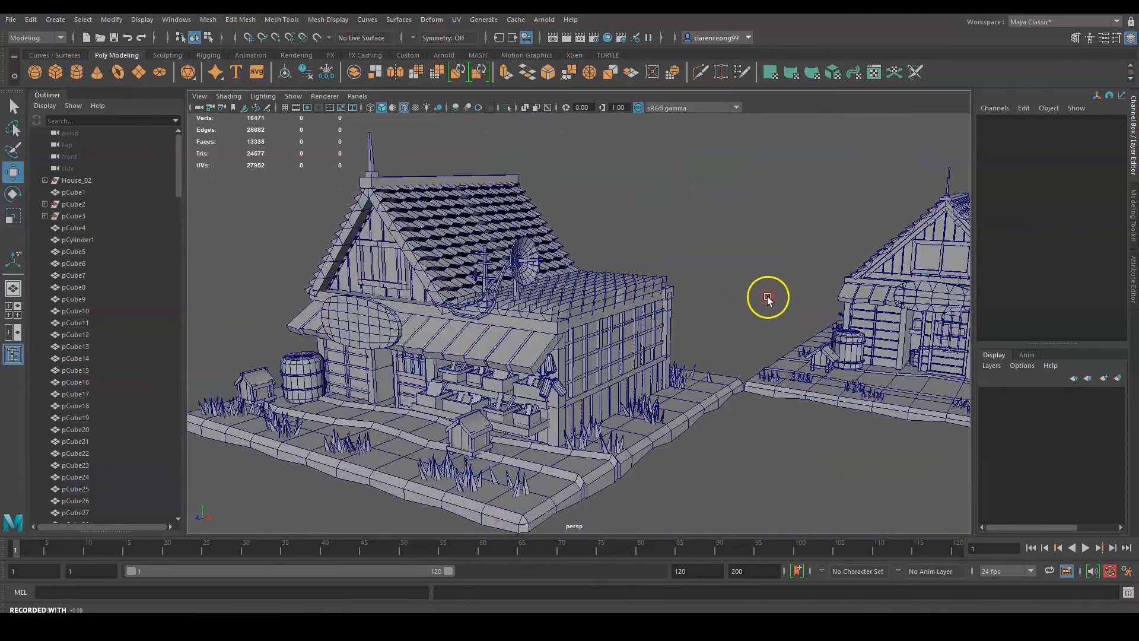
{"action": "scroll", "coordinate": [769, 298], "scroll_direction": "up", "scroll_amount": 4}
{"action": "left_click", "coordinate": [579, 322]}
{"action": "scroll", "coordinate": [703, 315], "scroll_direction": "up", "scroll_amount": 2}
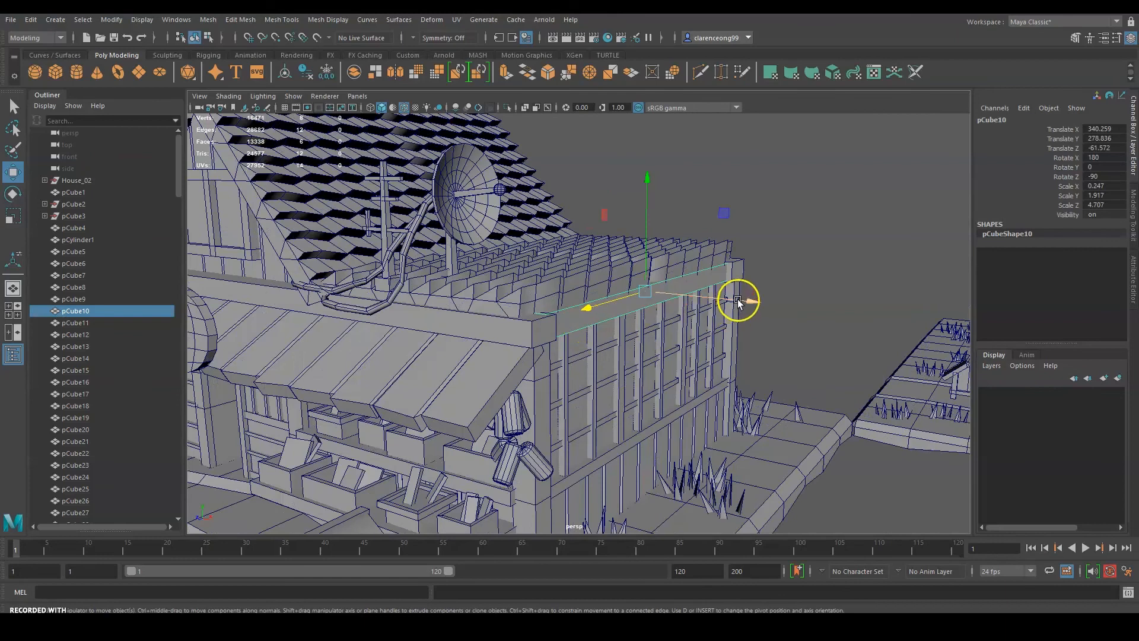
{"action": "left_click", "coordinate": [812, 231]}
{"action": "left_click_drag", "start_coordinate": [726, 292], "coordinate": [792, 276], "text": "alt"}
{"action": "middle_click_drag", "start_coordinate": [753, 285], "coordinate": [322, 345], "text": "alt"}
{"action": "left_click_drag", "start_coordinate": [727, 325], "coordinate": [679, 330], "text": "alt"}
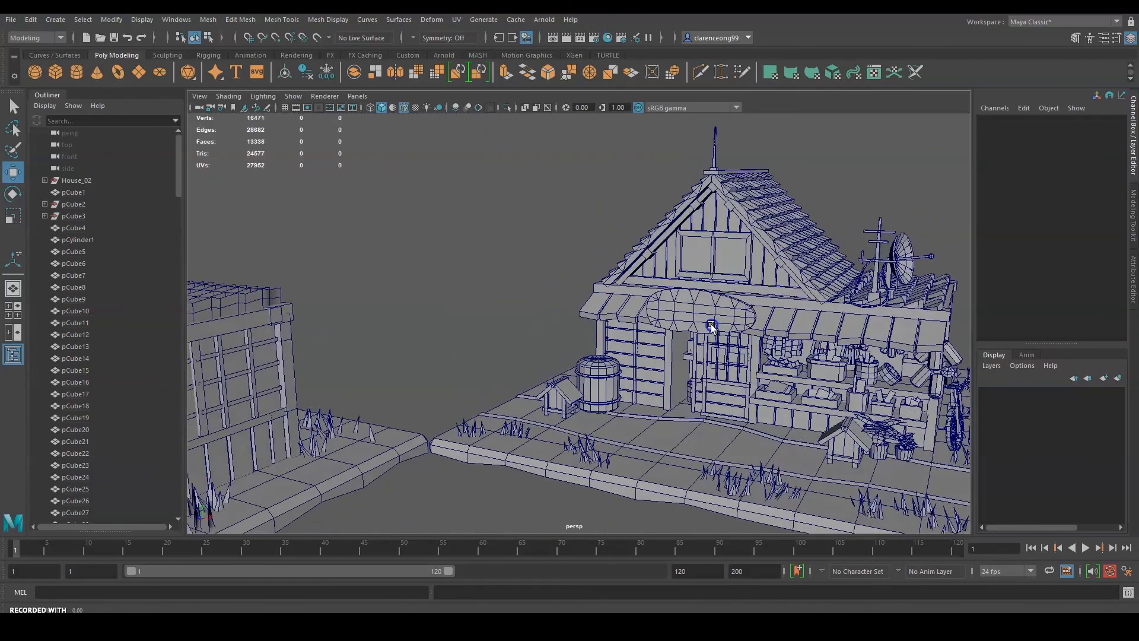
{"action": "middle_click_drag", "start_coordinate": [569, 321], "coordinate": [755, 308], "text": "alt"}
{"action": "left_click_drag", "start_coordinate": [755, 308], "coordinate": [869, 380], "text": "alt"}
{"action": "right_click_drag", "start_coordinate": [792, 374], "coordinate": [812, 375], "text": "alt"}
{"action": "mouse_move", "coordinate": [812, 375]}
{"action": "left_mouse_down", "text": "alt"}
{"action": "mouse_move", "coordinate": [813, 407]}
{"action": "mouse_move", "coordinate": [869, 391]}
{"action": "mouse_move", "coordinate": [830, 380]}
{"action": "left_mouse_up", "text": "alt"}
{"action": "right_click_drag", "start_coordinate": [854, 379], "coordinate": [821, 378], "text": "alt"}
{"action": "left_click_drag", "start_coordinate": [785, 379], "coordinate": [625, 317], "text": "alt"}
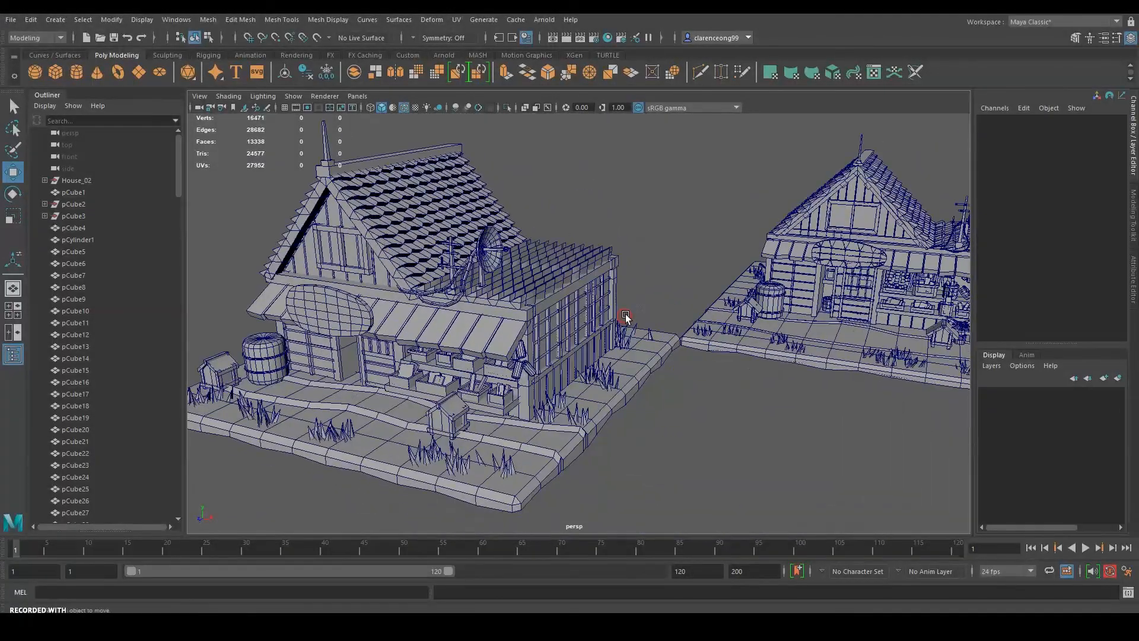
Step: Examine the bicycle beside the first house's side wall up close
{"action": "left_click", "coordinate": [552, 323]}
{"action": "left_click_drag", "start_coordinate": [757, 331], "coordinate": [724, 403], "text": "alt"}
{"action": "middle_click_drag", "start_coordinate": [723, 403], "coordinate": [457, 374], "text": "alt"}
{"action": "right_click_drag", "start_coordinate": [457, 374], "coordinate": [552, 365], "text": "alt"}
{"action": "left_click", "coordinate": [715, 370]}
{"action": "left_click_drag", "start_coordinate": [773, 390], "coordinate": [722, 384], "text": "alt"}
{"action": "middle_click_drag", "start_coordinate": [722, 384], "coordinate": [548, 245], "text": "alt"}
{"action": "left_click_drag", "start_coordinate": [774, 442], "coordinate": [714, 414], "text": "alt"}
{"action": "middle_click_drag", "start_coordinate": [714, 415], "coordinate": [614, 351], "text": "alt"}
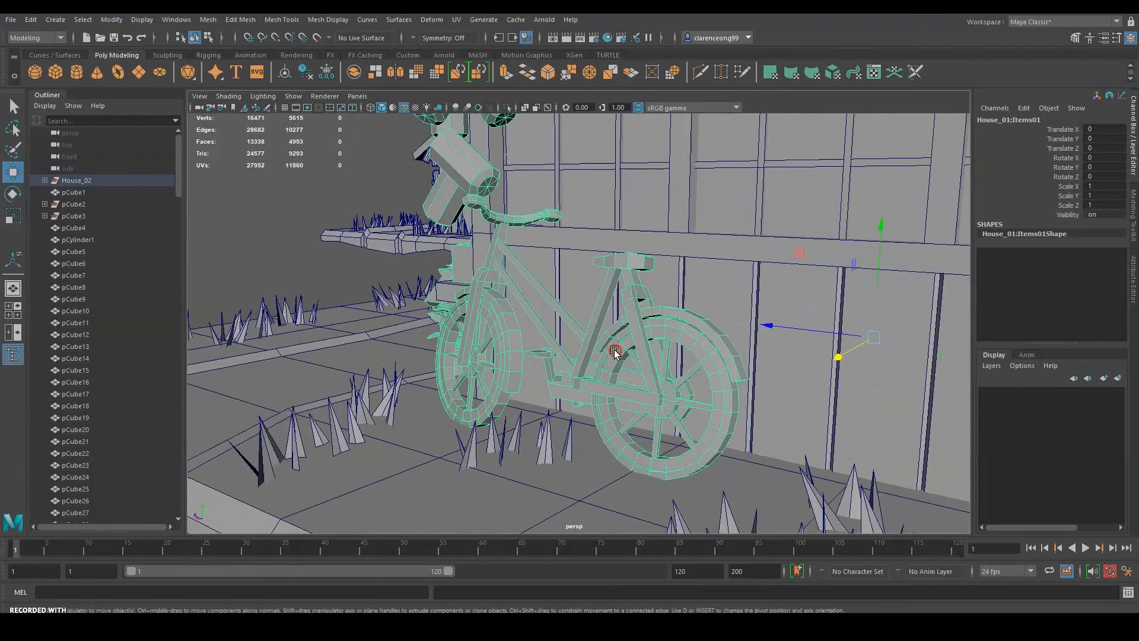
{"action": "scroll", "coordinate": [625, 367], "scroll_direction": "up", "scroll_amount": 3}
{"action": "left_click_drag", "start_coordinate": [623, 376], "coordinate": [699, 380], "text": "alt"}
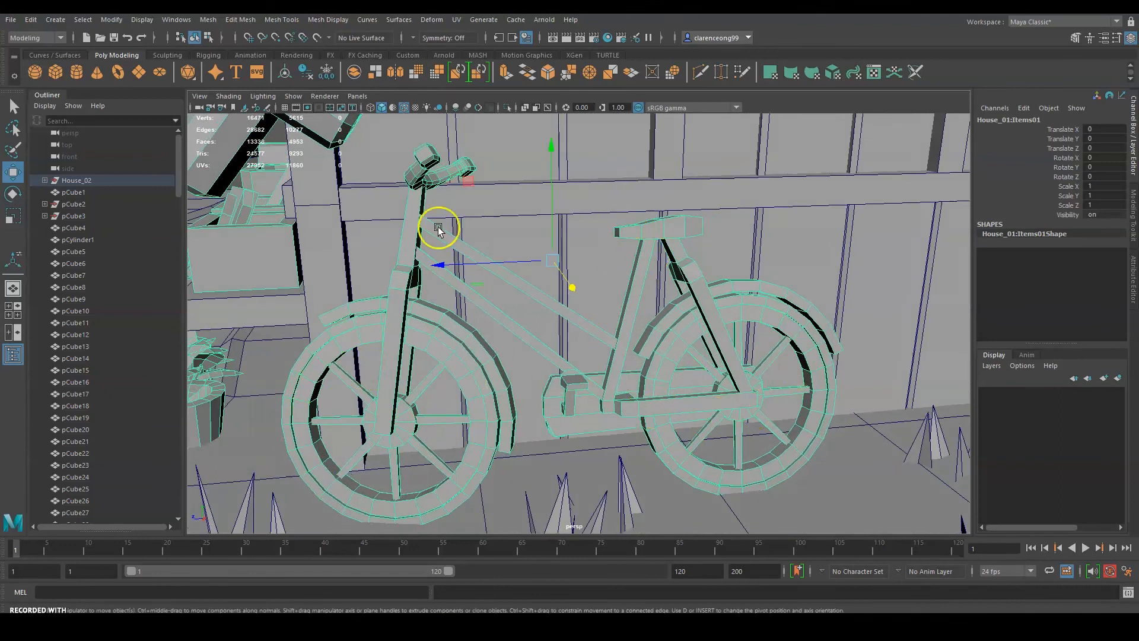
{"action": "mouse_move", "coordinate": [714, 345]}
{"action": "left_mouse_down", "text": "alt"}
{"action": "mouse_move", "coordinate": [727, 369]}
{"action": "mouse_move", "coordinate": [613, 358]}
{"action": "mouse_move", "coordinate": [733, 348]}
{"action": "left_mouse_up", "text": "alt"}
Step: Examine the first house's potted plants, filled shelves and hanging shop goods up close
{"action": "middle_click_drag", "start_coordinate": [382, 295], "coordinate": [900, 238], "text": "alt"}
{"action": "scroll", "coordinate": [589, 383], "scroll_direction": "up", "scroll_amount": 3}
{"action": "left_click_drag", "start_coordinate": [589, 384], "coordinate": [665, 366], "text": "alt"}
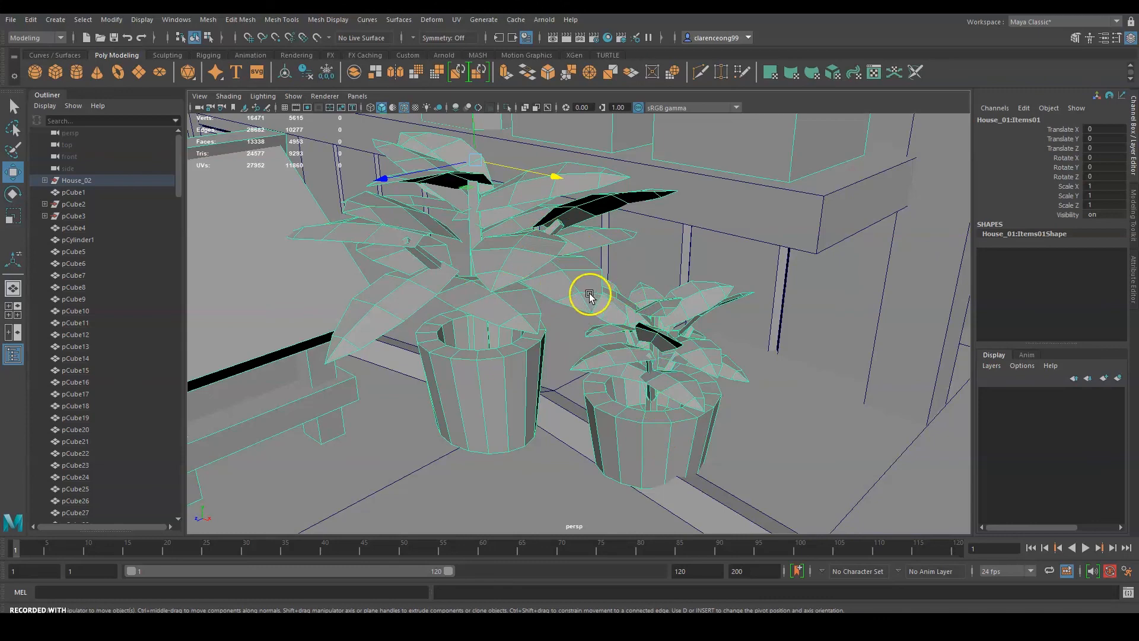
{"action": "scroll", "coordinate": [582, 302], "scroll_direction": "down", "scroll_amount": 3}
{"action": "middle_click_drag", "start_coordinate": [630, 268], "coordinate": [581, 363], "text": "alt"}
{"action": "left_click_drag", "start_coordinate": [582, 363], "coordinate": [605, 282], "text": "alt"}
{"action": "middle_click_drag", "start_coordinate": [605, 282], "coordinate": [701, 371], "text": "alt"}
{"action": "left_click_drag", "start_coordinate": [702, 371], "coordinate": [628, 315], "text": "alt"}
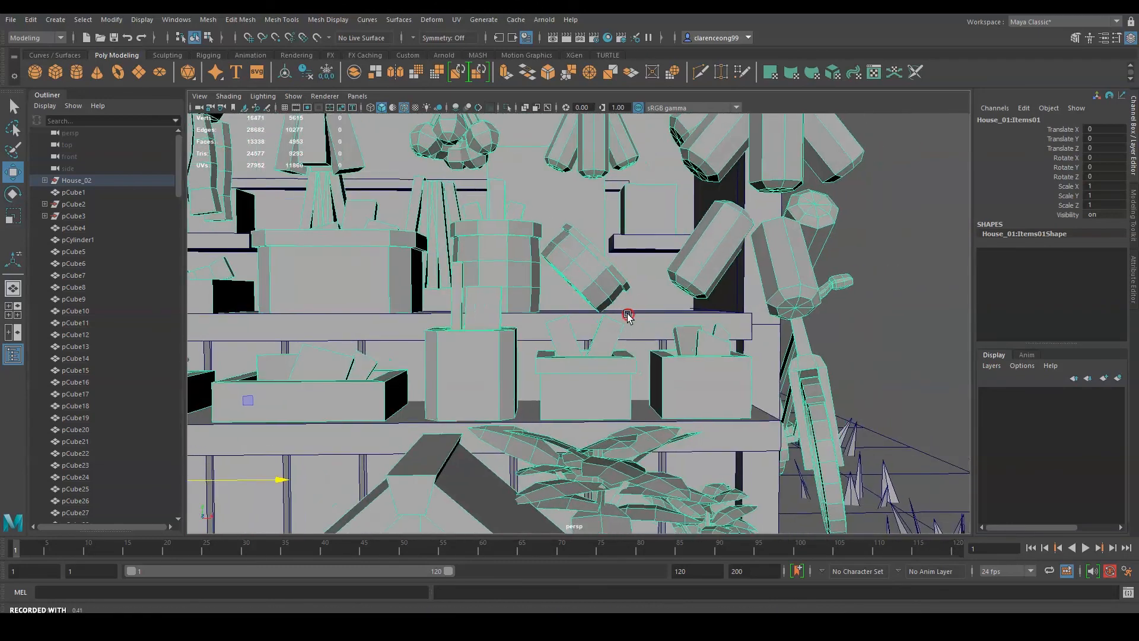
{"action": "middle_click_drag", "start_coordinate": [628, 315], "coordinate": [870, 356], "text": "alt"}
{"action": "middle_click_drag", "start_coordinate": [362, 308], "coordinate": [657, 370], "text": "alt"}
{"action": "left_click_drag", "start_coordinate": [564, 330], "coordinate": [619, 326], "text": "alt"}
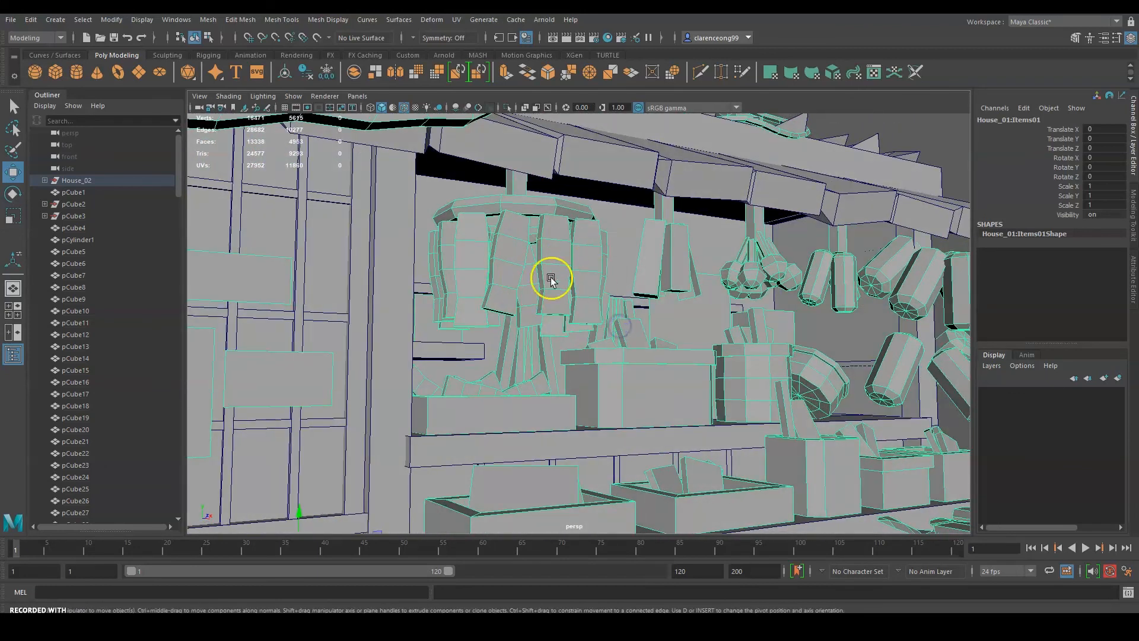
{"action": "right_click_drag", "start_coordinate": [671, 320], "coordinate": [771, 327], "text": "alt"}
{"action": "middle_click_drag", "start_coordinate": [451, 312], "coordinate": [650, 315], "text": "alt"}
{"action": "left_click_drag", "start_coordinate": [880, 323], "coordinate": [513, 327], "text": "alt"}
{"action": "left_click_drag", "start_coordinate": [804, 301], "coordinate": [711, 352], "text": "alt"}
{"action": "scroll", "coordinate": [726, 352], "scroll_direction": "down", "scroll_amount": 5}
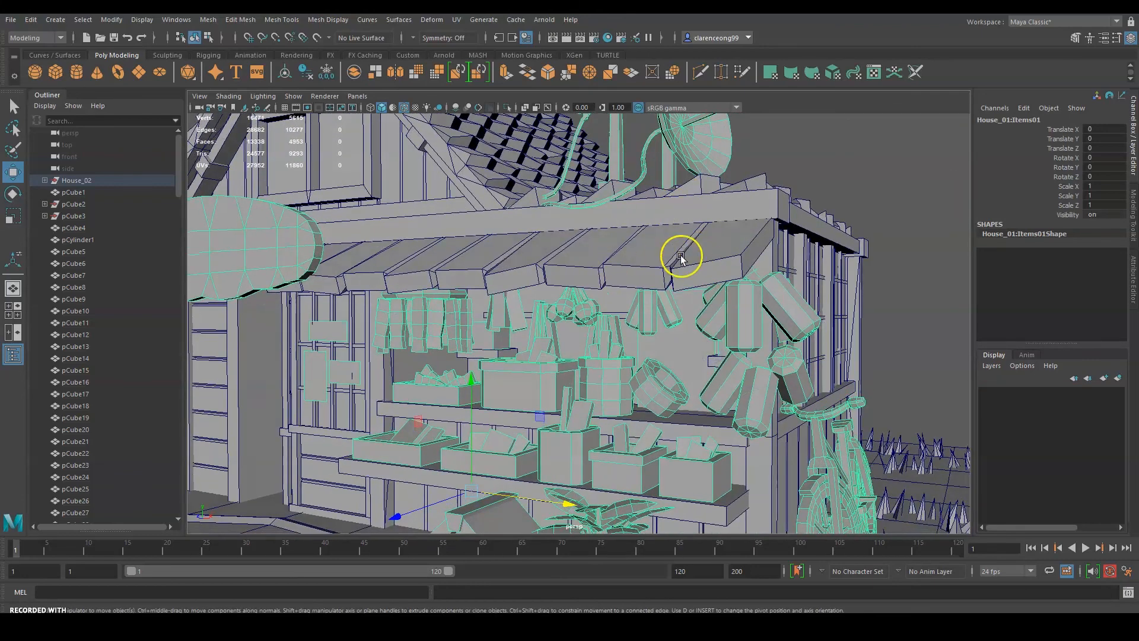
{"action": "left_click", "coordinate": [865, 242]}
Step: Examine the first house's awning, gable and roof tiles
{"action": "right_click_drag", "start_coordinate": [623, 272], "coordinate": [547, 269], "text": "alt"}
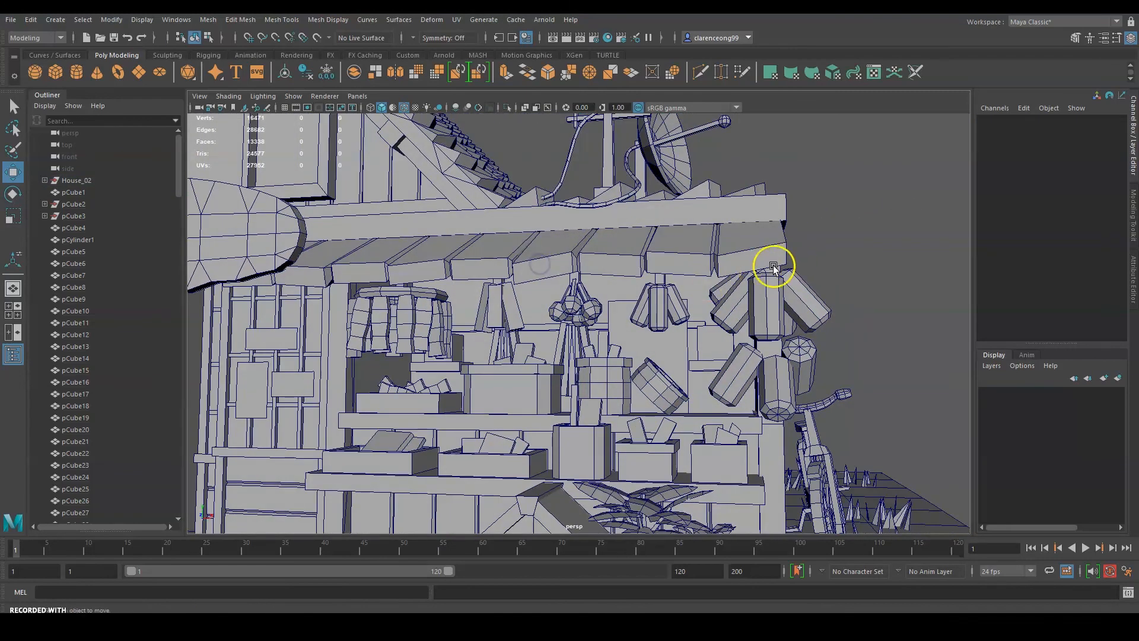
{"action": "left_click_drag", "start_coordinate": [359, 266], "coordinate": [698, 356], "text": "alt"}
{"action": "right_click_drag", "start_coordinate": [698, 355], "coordinate": [605, 375], "text": "alt"}
{"action": "left_click_drag", "start_coordinate": [605, 375], "coordinate": [672, 342], "text": "alt"}
{"action": "scroll", "coordinate": [601, 395], "scroll_direction": "down", "scroll_amount": 5}
{"action": "scroll", "coordinate": [602, 395], "scroll_direction": "up", "scroll_amount": 8}
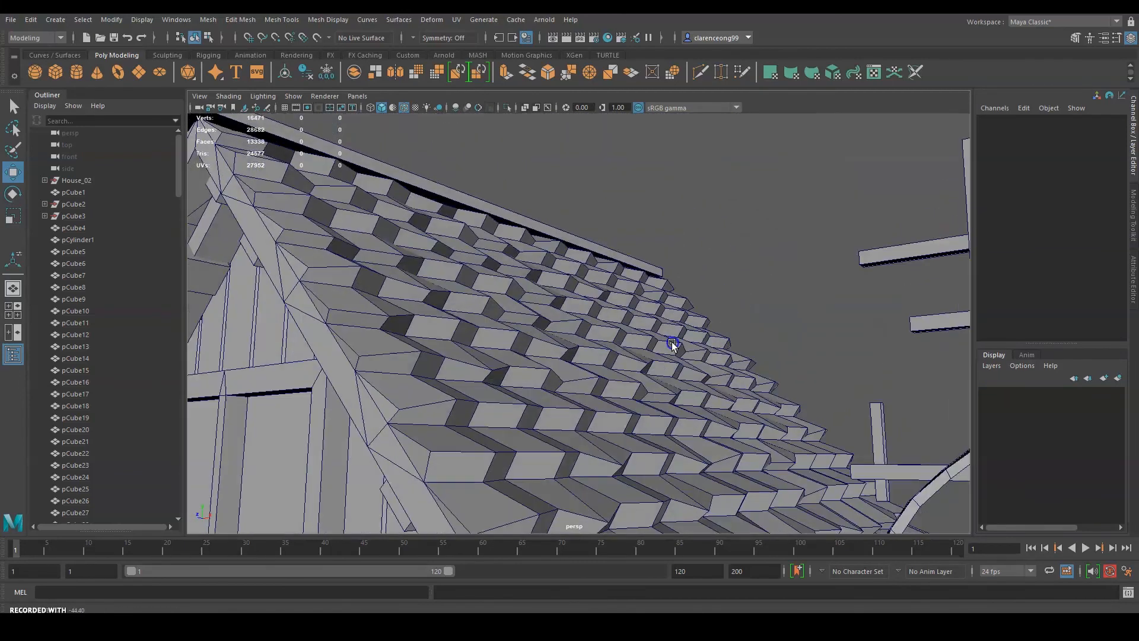
Step: Examine the first house's roof tiles up close along the ridge, slopes and eaves
{"action": "left_click_drag", "start_coordinate": [307, 370], "coordinate": [495, 341], "text": "alt"}
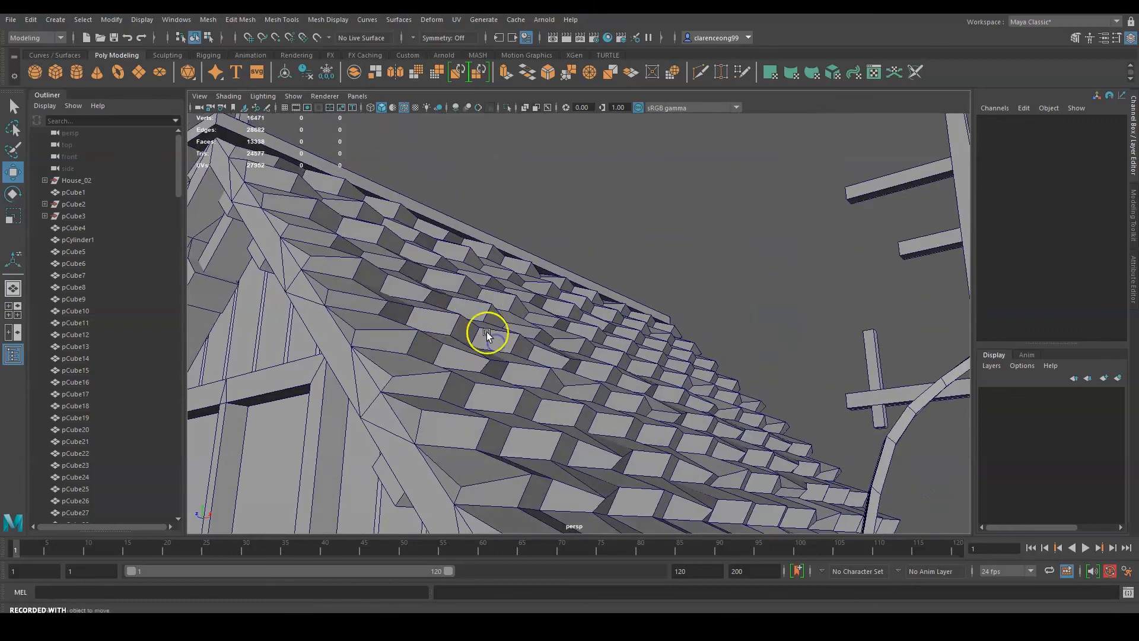
{"action": "left_click_drag", "start_coordinate": [579, 359], "coordinate": [636, 240], "text": "alt"}
{"action": "left_click_drag", "start_coordinate": [499, 309], "coordinate": [588, 320], "text": "alt"}
{"action": "right_click_drag", "start_coordinate": [587, 320], "coordinate": [500, 311], "text": "alt"}
{"action": "left_click_drag", "start_coordinate": [500, 311], "coordinate": [647, 321], "text": "alt"}
{"action": "scroll", "coordinate": [614, 325], "scroll_direction": "up", "scroll_amount": 5}
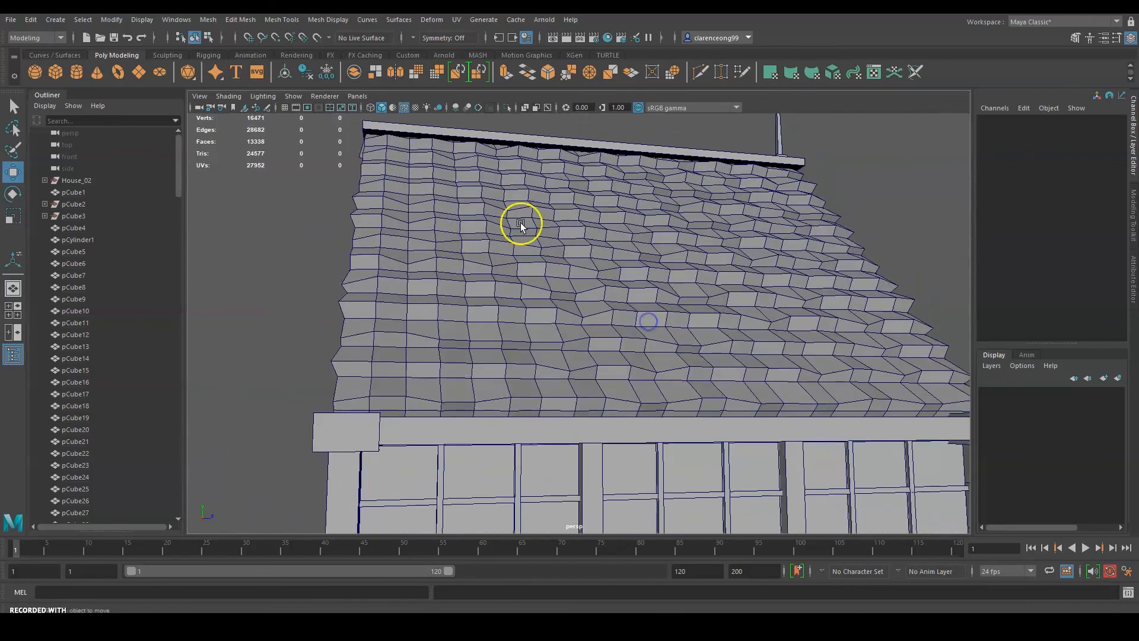
{"action": "left_click_drag", "start_coordinate": [816, 331], "coordinate": [651, 354], "text": "alt"}
{"action": "scroll", "coordinate": [651, 354], "scroll_direction": "down", "scroll_amount": 3}
{"action": "middle_click_drag", "start_coordinate": [719, 350], "coordinate": [666, 229], "text": "alt"}
{"action": "left_click_drag", "start_coordinate": [764, 328], "coordinate": [604, 366], "text": "alt"}
{"action": "scroll", "coordinate": [720, 341], "scroll_direction": "down", "scroll_amount": 3}
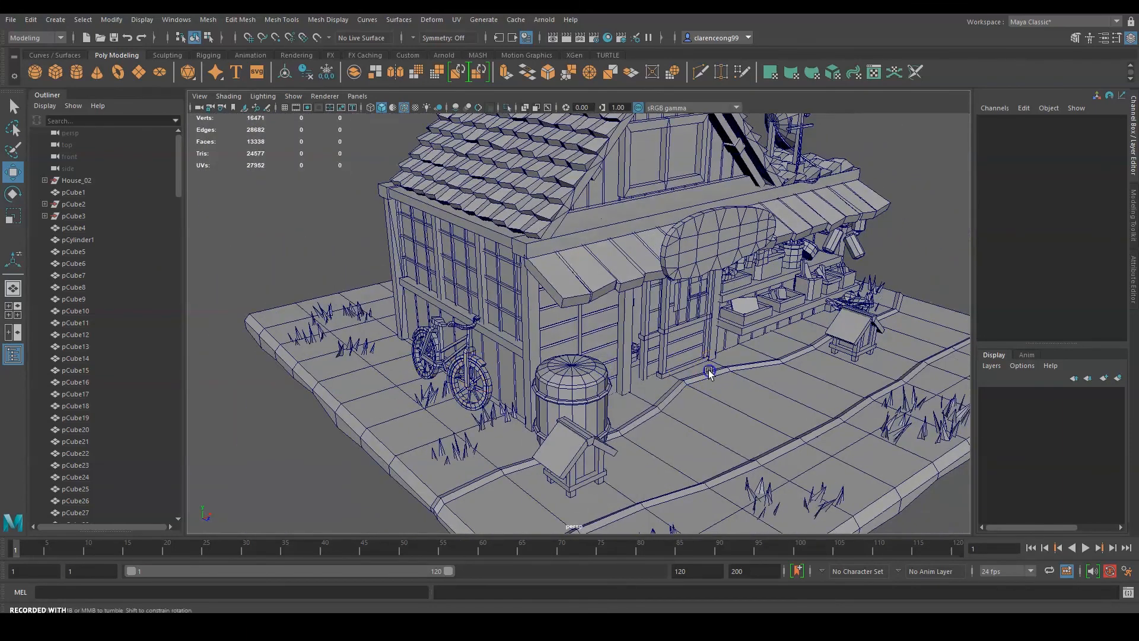
Step: Look over the first house's front yard, barrel, small ground props and side walls from several angles
{"action": "left_click_drag", "start_coordinate": [710, 372], "coordinate": [570, 363], "text": "alt"}
{"action": "middle_click_drag", "start_coordinate": [775, 435], "coordinate": [736, 358], "text": "alt"}
{"action": "middle_click_drag", "start_coordinate": [602, 430], "coordinate": [587, 371], "text": "alt"}
{"action": "mouse_move", "coordinate": [574, 358]}
{"action": "left_mouse_down", "text": "alt"}
{"action": "mouse_move", "coordinate": [583, 374]}
{"action": "mouse_move", "coordinate": [598, 368]}
{"action": "mouse_move", "coordinate": [562, 357]}
{"action": "left_mouse_up", "text": "alt"}
{"action": "middle_click_drag", "start_coordinate": [455, 335], "coordinate": [455, 352], "text": "alt"}
{"action": "mouse_move", "coordinate": [456, 352]}
{"action": "left_mouse_down", "text": "alt"}
{"action": "mouse_move", "coordinate": [434, 375]}
{"action": "mouse_move", "coordinate": [435, 355]}
{"action": "left_mouse_up", "text": "alt"}
{"action": "middle_click_drag", "start_coordinate": [400, 296], "coordinate": [776, 435], "text": "alt"}
{"action": "scroll", "coordinate": [775, 435], "scroll_direction": "down", "scroll_amount": 8}
{"action": "left_click_drag", "start_coordinate": [478, 335], "coordinate": [496, 360], "text": "alt"}
{"action": "middle_click_drag", "start_coordinate": [447, 344], "coordinate": [778, 353], "text": "alt"}
{"action": "scroll", "coordinate": [778, 354], "scroll_direction": "up", "scroll_amount": 4}
Step: Lower the raised centre edges of the outer path border in the first house's ground base
{"action": "left_click", "coordinate": [658, 395]}
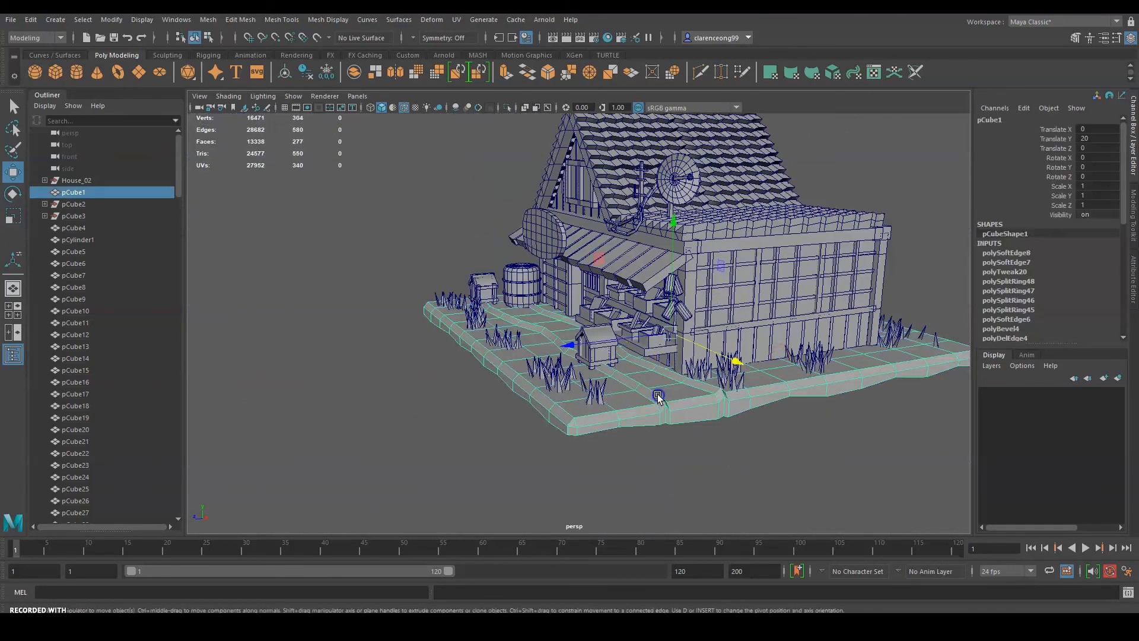
{"action": "key", "text": "f"}
{"action": "left_click_drag", "start_coordinate": [658, 397], "coordinate": [633, 376], "text": "alt"}
{"action": "middle_click_drag", "start_coordinate": [475, 358], "coordinate": [590, 384], "text": "alt"}
{"action": "scroll", "coordinate": [633, 392], "scroll_direction": "up", "scroll_amount": 5}
{"action": "left_click_drag", "start_coordinate": [634, 393], "coordinate": [685, 385], "text": "alt"}
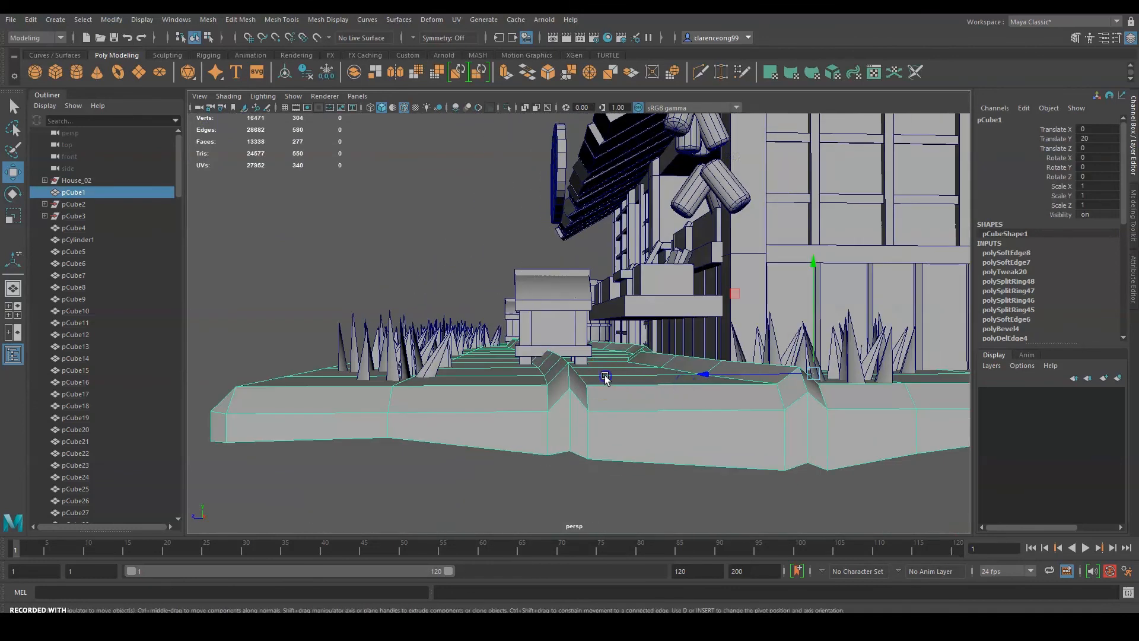
{"action": "left_click_drag", "start_coordinate": [605, 379], "coordinate": [551, 421], "text": "alt"}
{"action": "right_click", "coordinate": [555, 401]}
{"action": "left_click", "coordinate": [559, 285]}
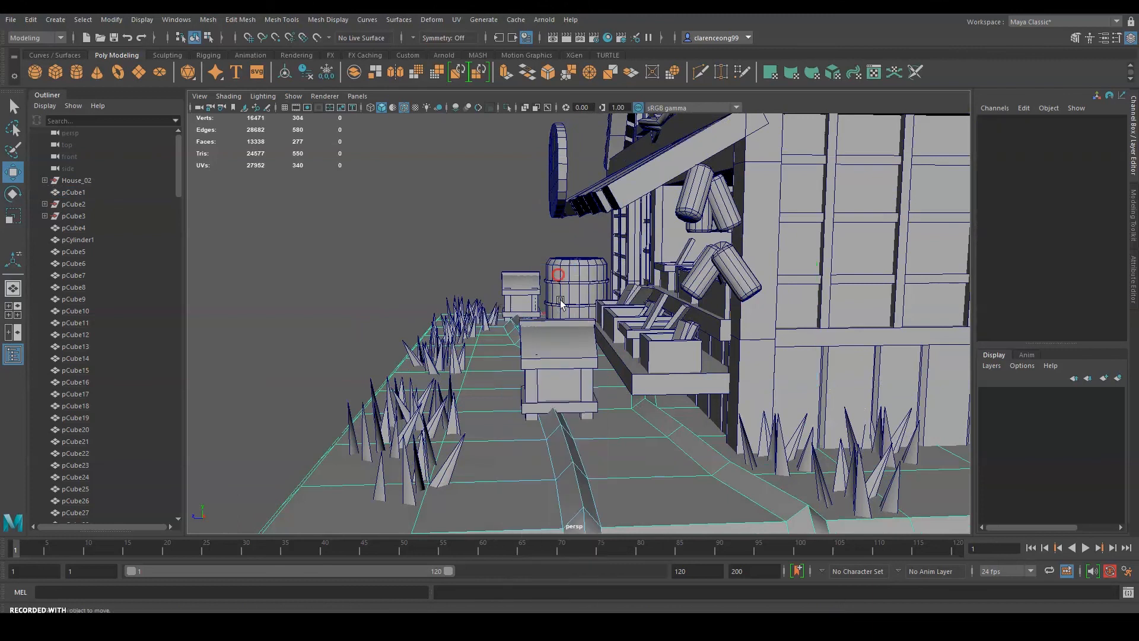
{"action": "left_click", "coordinate": [563, 428]}
{"action": "mouse_move", "coordinate": [638, 442]}
{"action": "left_mouse_down", "text": "alt"}
{"action": "mouse_move", "coordinate": [648, 407]}
{"action": "mouse_move", "coordinate": [618, 469]}
{"action": "mouse_move", "coordinate": [706, 425]}
{"action": "mouse_move", "coordinate": [623, 419]}
{"action": "mouse_move", "coordinate": [631, 431]}
{"action": "left_mouse_up", "text": "alt"}
{"action": "left_click_drag", "start_coordinate": [712, 394], "coordinate": [675, 305], "text": "alt"}
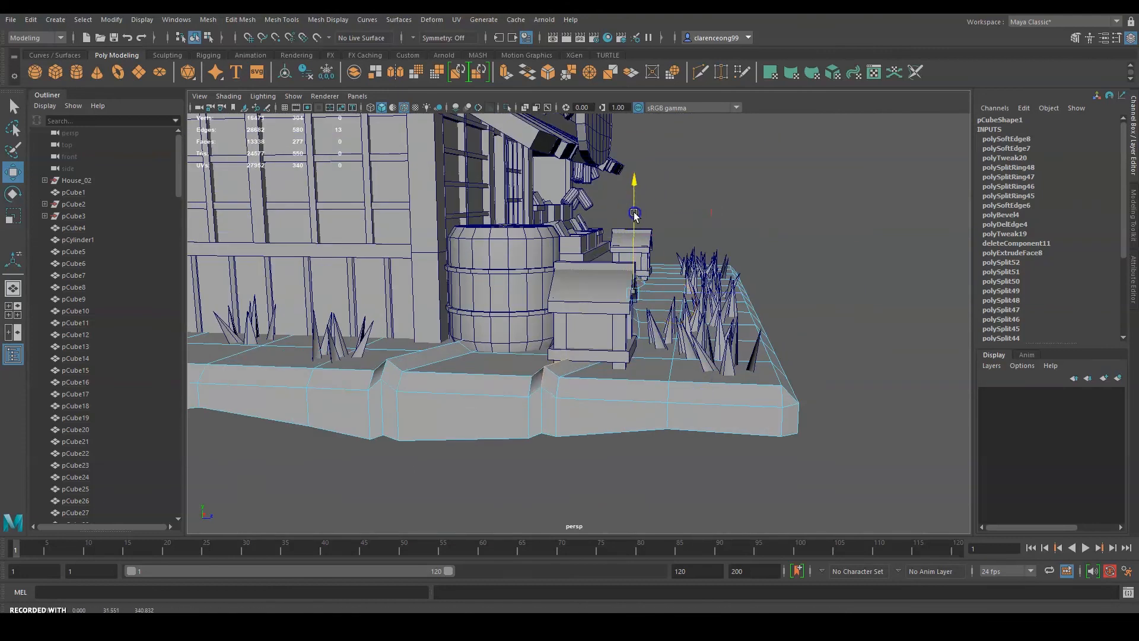
Step: Lower the centre edges of the inner path border nearer the house, return to object mode and save the scene
{"action": "left_click", "coordinate": [417, 350], "text": "shift"}
{"action": "left_click_drag", "start_coordinate": [381, 394], "coordinate": [592, 455], "text": "alt"}
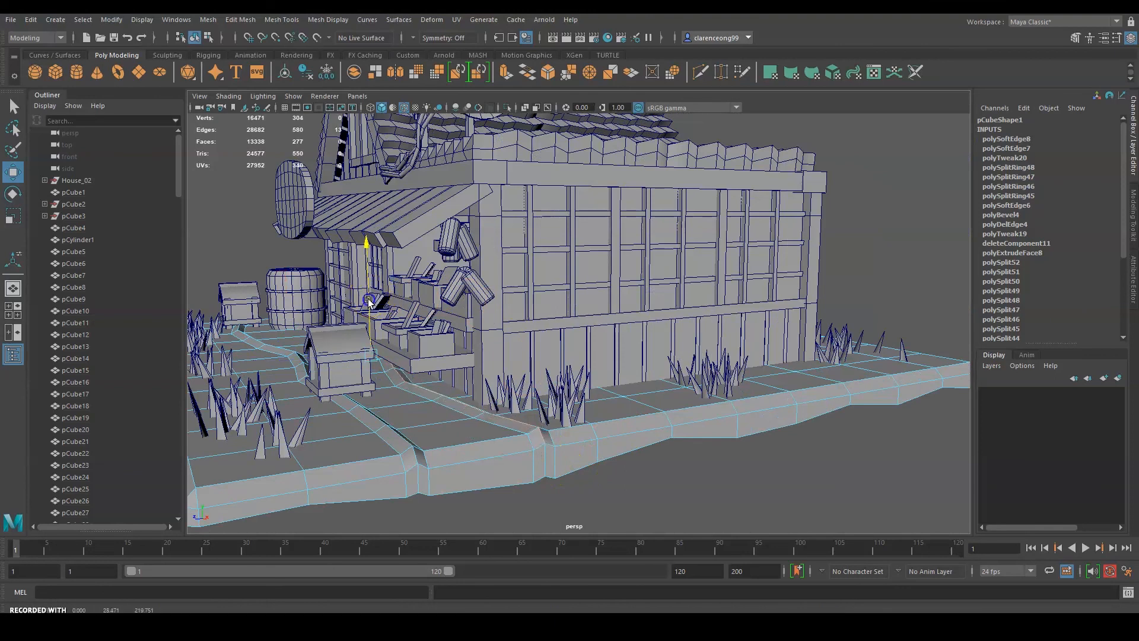
{"action": "right_click_drag", "start_coordinate": [526, 292], "coordinate": [569, 261]}
{"action": "left_click", "coordinate": [915, 244]}
{"action": "key", "text": "ctrl+s"}
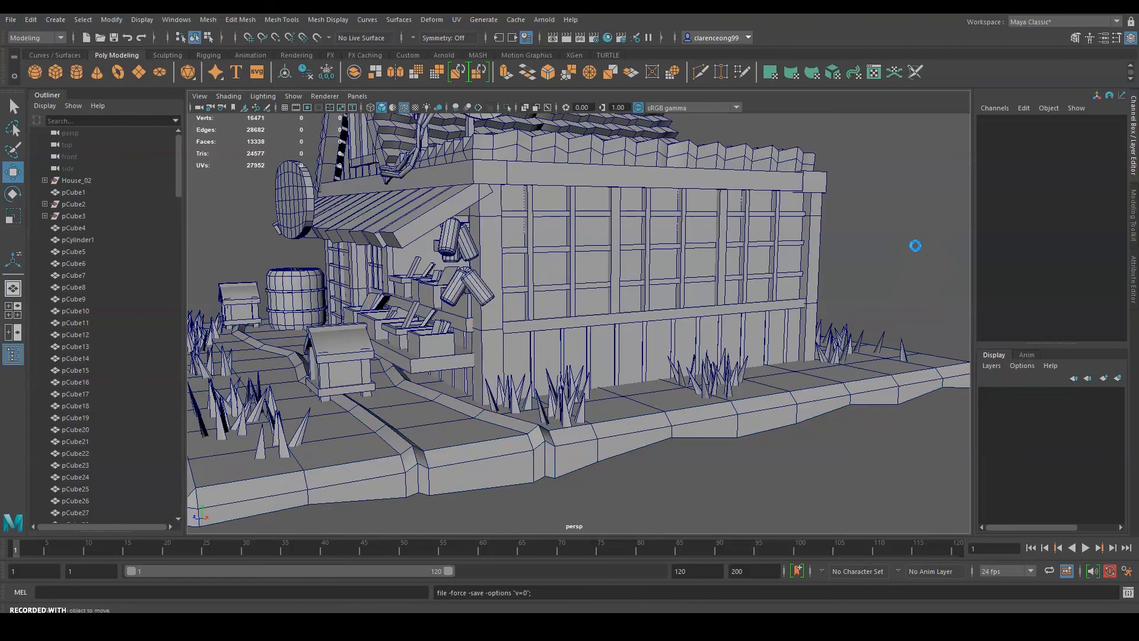
{"action": "left_click", "coordinate": [543, 326]}
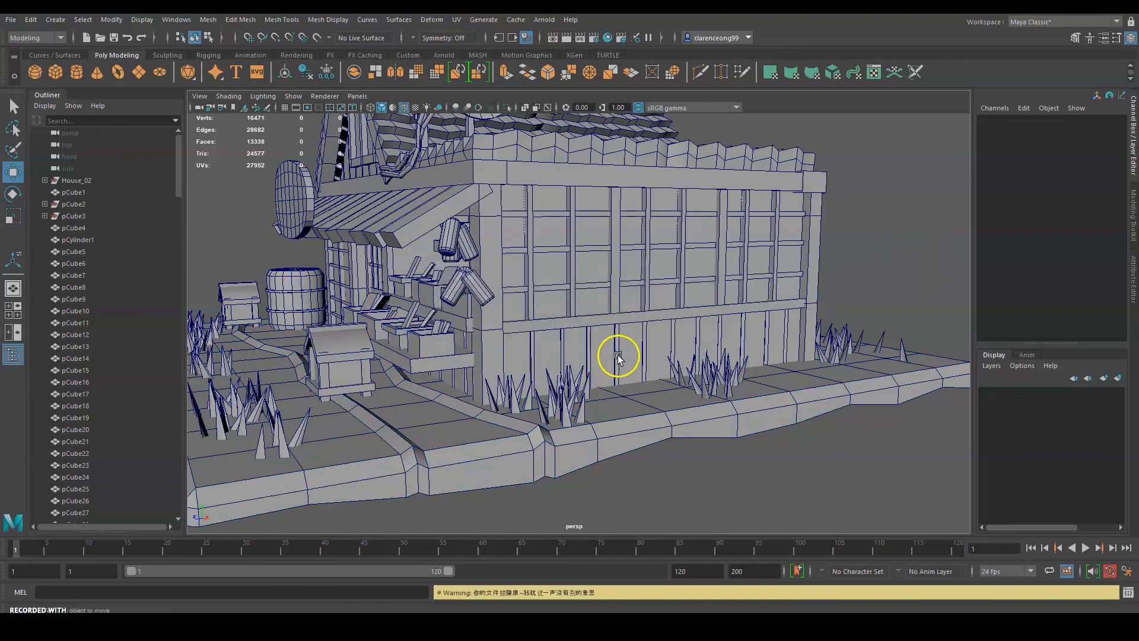
Step: Adjust the depth of the first house's front gable window along Z so it sits properly against the wall
{"action": "middle_click_drag", "start_coordinate": [618, 356], "coordinate": [620, 400], "text": "alt"}
{"action": "scroll", "coordinate": [621, 399], "scroll_direction": "down", "scroll_amount": 3}
{"action": "left_click_drag", "start_coordinate": [673, 392], "coordinate": [710, 378], "text": "alt"}
{"action": "scroll", "coordinate": [394, 330], "scroll_direction": "up", "scroll_amount": 8}
{"action": "middle_click_drag", "start_coordinate": [393, 329], "coordinate": [534, 346], "text": "alt"}
{"action": "left_click_drag", "start_coordinate": [534, 346], "coordinate": [712, 320], "text": "alt"}
{"action": "left_click", "coordinate": [618, 309]}
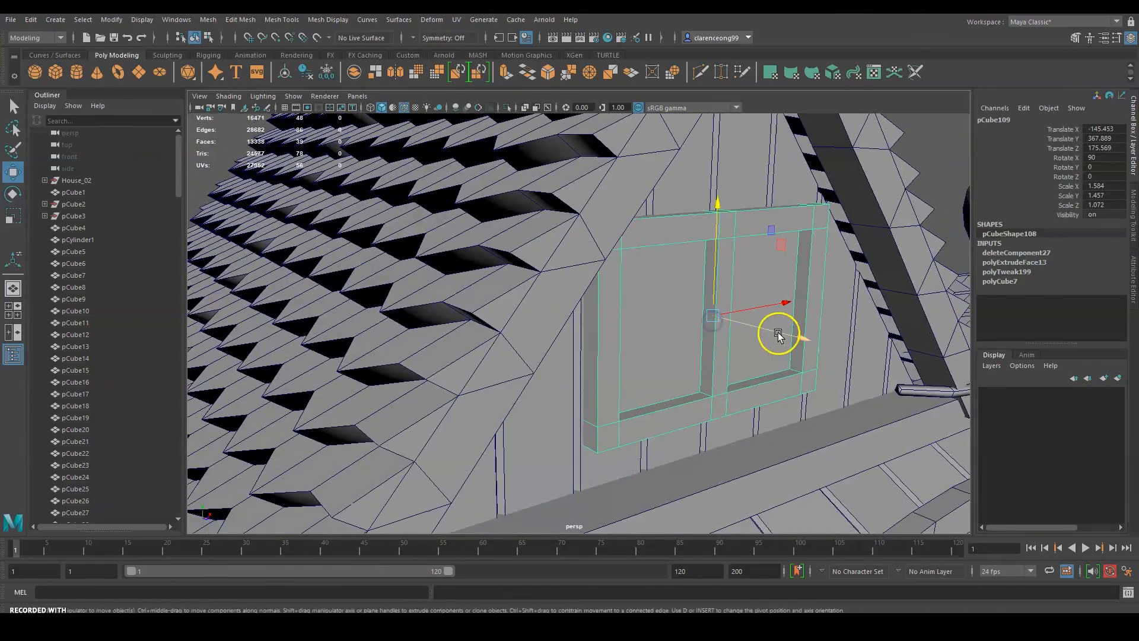
Step: Adjust the depth of the matching rear gable window along Z and save the scene
{"action": "scroll", "coordinate": [777, 332], "scroll_direction": "down", "scroll_amount": 8}
{"action": "left_click_drag", "start_coordinate": [404, 344], "coordinate": [570, 349], "text": "alt"}
{"action": "scroll", "coordinate": [584, 348], "scroll_direction": "up", "scroll_amount": 4}
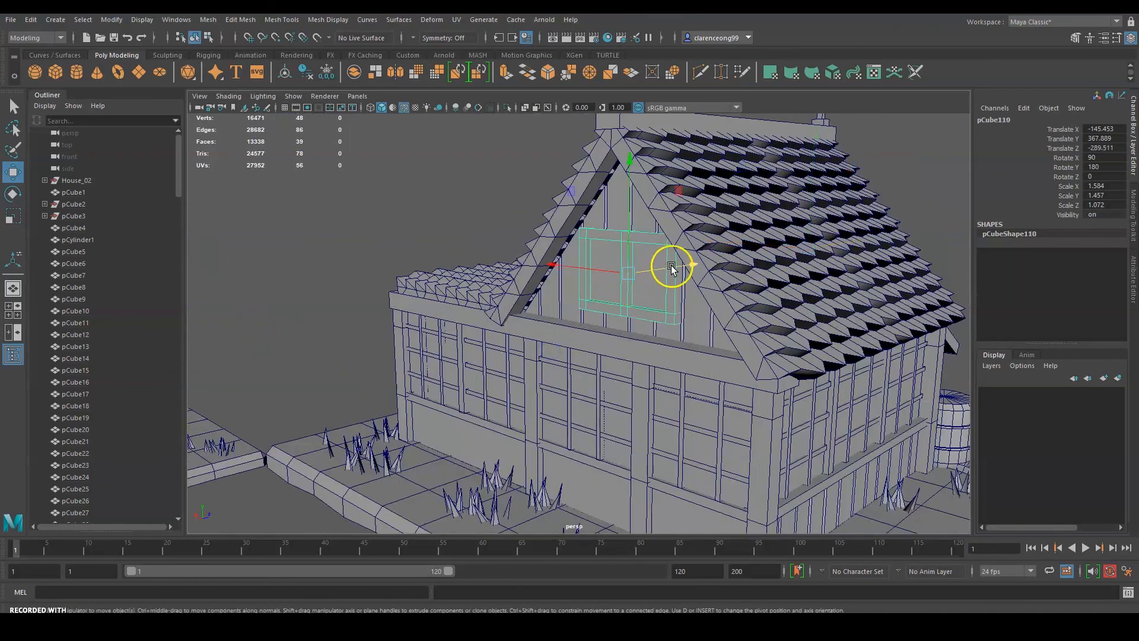
{"action": "left_click", "coordinate": [407, 204]}
{"action": "left_click_drag", "start_coordinate": [407, 204], "coordinate": [676, 340], "text": "alt"}
{"action": "key", "text": "ctrl+s"}
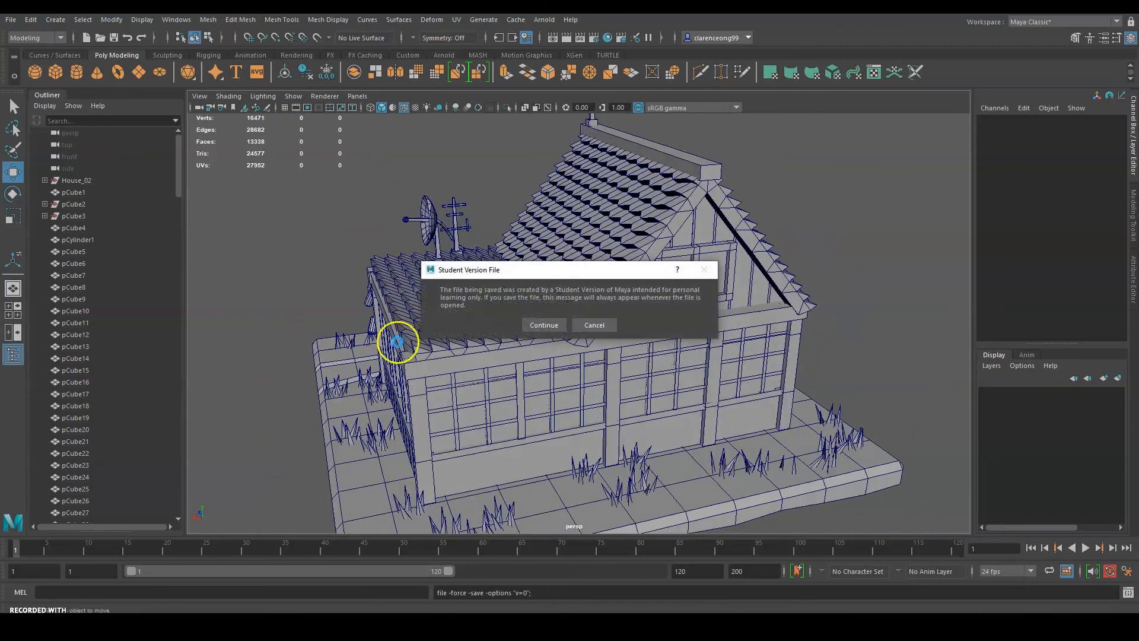
{"action": "left_click", "coordinate": [540, 330]}
Step: Stretch the first house's lower side-roof tile surface slightly along Z to a scale of 1.008
{"action": "left_click_drag", "start_coordinate": [641, 359], "coordinate": [656, 340], "text": "alt"}
{"action": "left_click_drag", "start_coordinate": [620, 386], "coordinate": [712, 412], "text": "alt"}
{"action": "right_click_drag", "start_coordinate": [617, 388], "coordinate": [684, 383], "text": "alt"}
{"action": "left_click_drag", "start_coordinate": [684, 384], "coordinate": [687, 332], "text": "alt"}
{"action": "left_click", "coordinate": [568, 314]}
{"action": "key", "text": "e"}
{"action": "left_click_drag", "start_coordinate": [562, 319], "coordinate": [541, 344], "text": "alt"}
{"action": "left_click", "coordinate": [475, 337]}
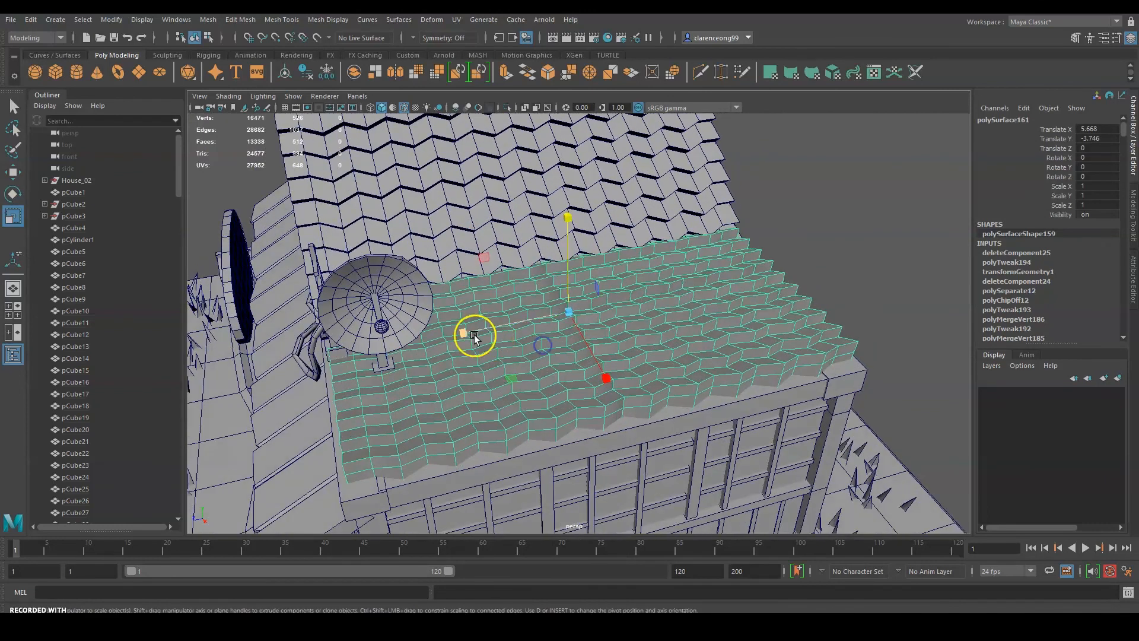
{"action": "mouse_move", "coordinate": [461, 330]}
{"action": "left_mouse_down"}
{"action": "mouse_move", "coordinate": [527, 312]}
{"action": "mouse_move", "coordinate": [470, 318]}
{"action": "left_mouse_up"}
{"action": "left_click", "coordinate": [418, 258]}
{"action": "left_click_drag", "start_coordinate": [418, 257], "coordinate": [420, 259]}
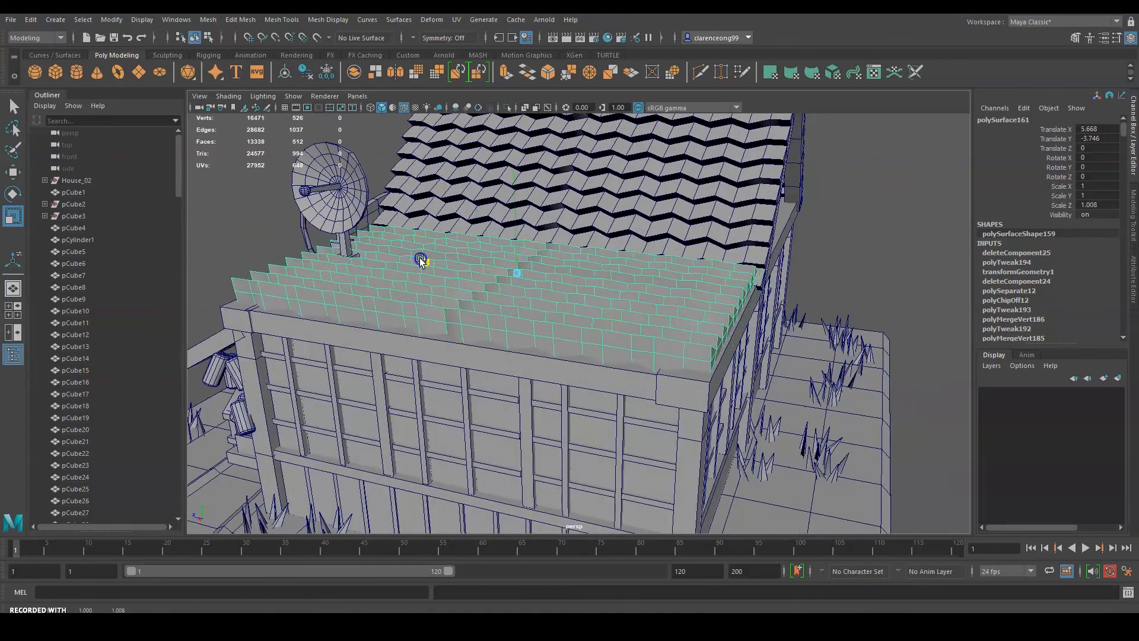
Step: Check the stretched side-roof tiles from the antenna side, deselect them and save the scene
{"action": "left_click_drag", "start_coordinate": [420, 261], "coordinate": [682, 254], "text": "alt"}
{"action": "left_click", "coordinate": [797, 204]}
{"action": "left_click_drag", "start_coordinate": [797, 204], "coordinate": [687, 279], "text": "alt"}
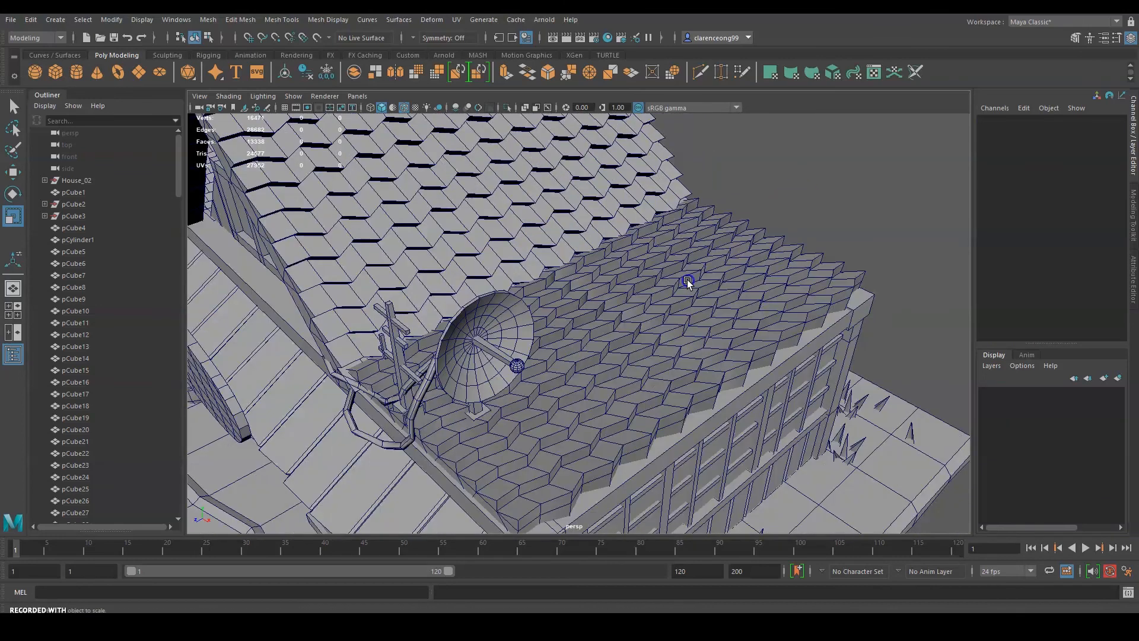
{"action": "key", "text": "ctrl+s"}
{"action": "left_click", "coordinate": [544, 325]}
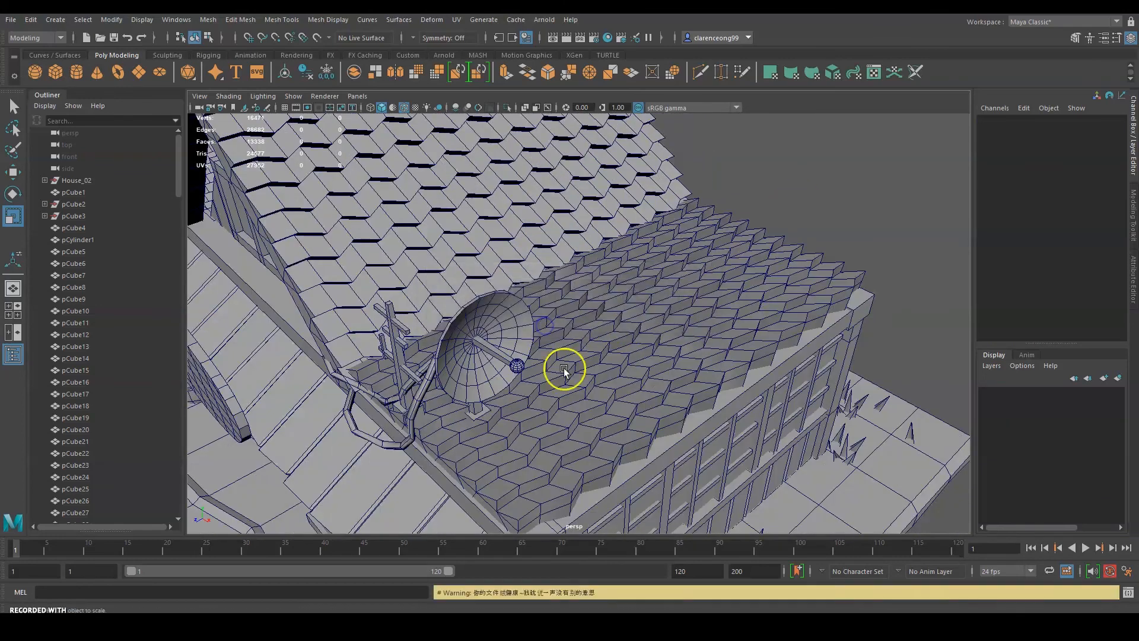
Step: Bring both finished houses into view and save the final scene
{"action": "scroll", "coordinate": [565, 363], "scroll_direction": "down", "scroll_amount": 5}
{"action": "mouse_move", "coordinate": [567, 354]}
{"action": "left_mouse_down", "text": "alt"}
{"action": "mouse_move", "coordinate": [662, 366]}
{"action": "mouse_move", "coordinate": [603, 367]}
{"action": "mouse_move", "coordinate": [599, 359]}
{"action": "mouse_move", "coordinate": [633, 353]}
{"action": "mouse_move", "coordinate": [585, 343]}
{"action": "left_mouse_up", "text": "alt"}
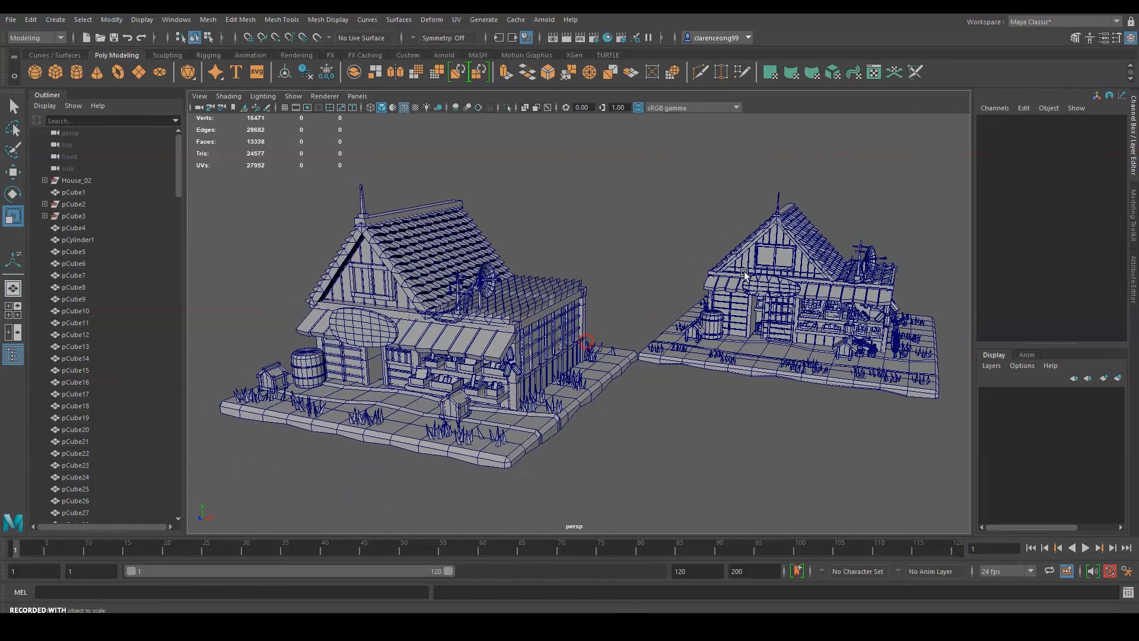
{"action": "key", "text": "ctrl+s"}
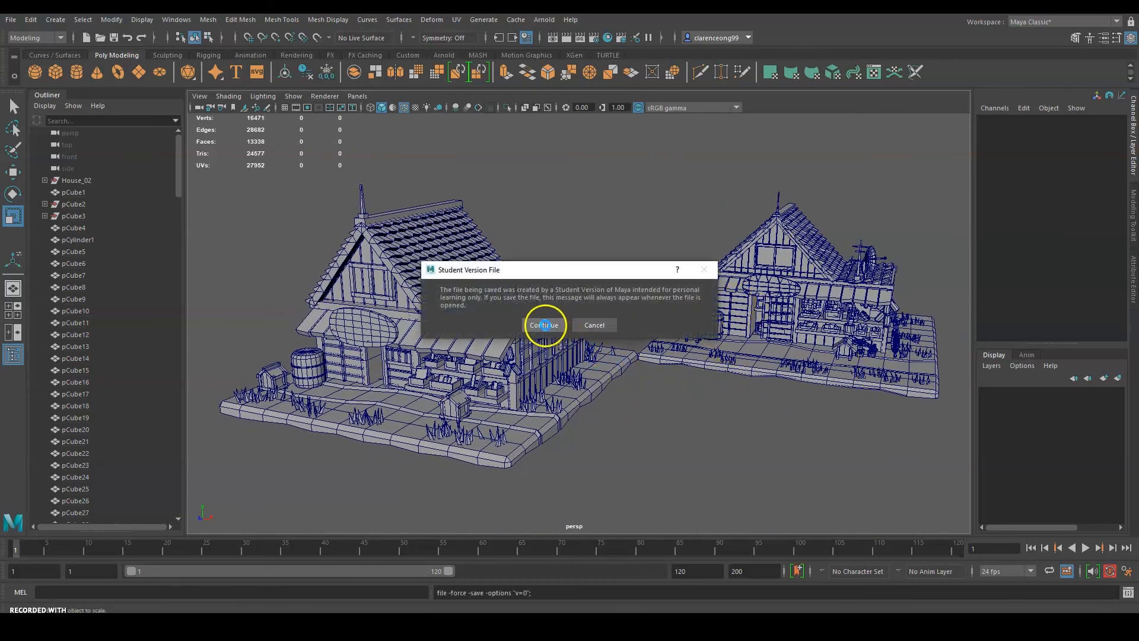
{"action": "left_click", "coordinate": [544, 324]}
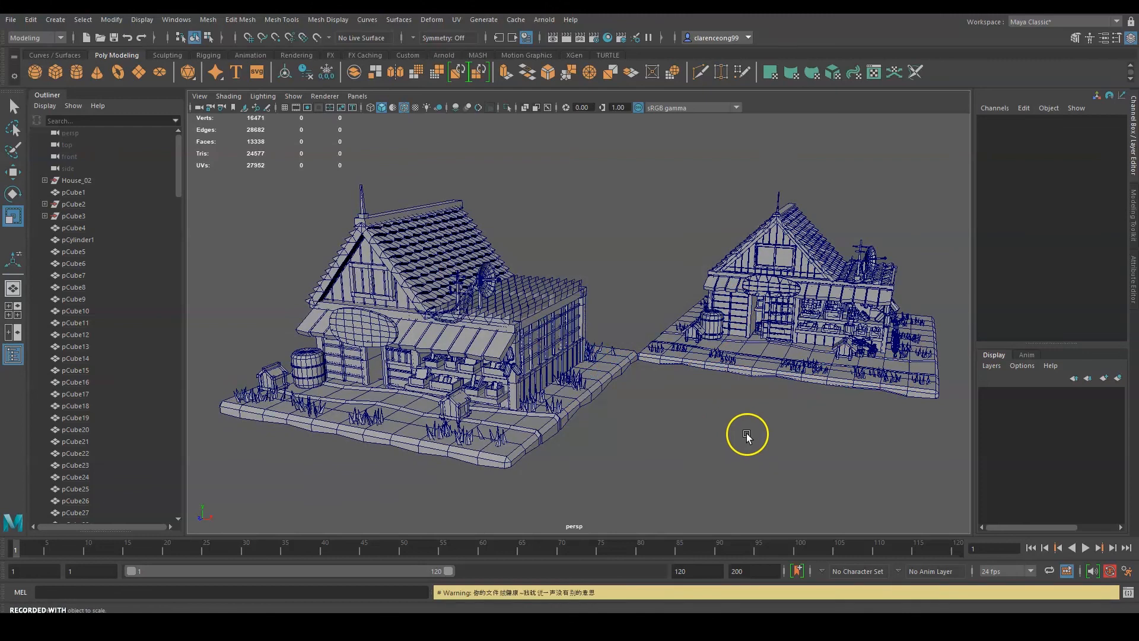